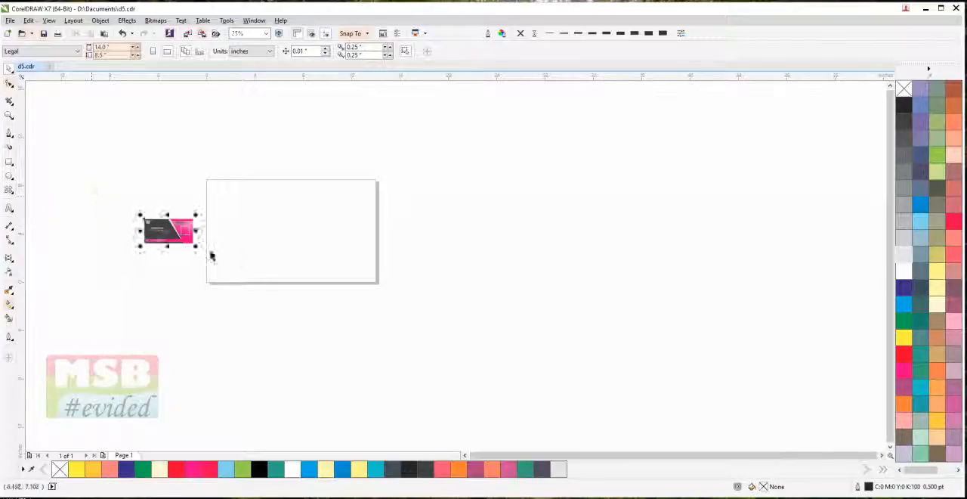
Draw a rectangle about 7.7 by 4.3 inches in the middle of the blank page
{"action": "left_click", "coordinate": [110, 235]}
{"action": "scroll", "coordinate": [309, 237], "scroll_direction": "up", "scroll_amount": 1}
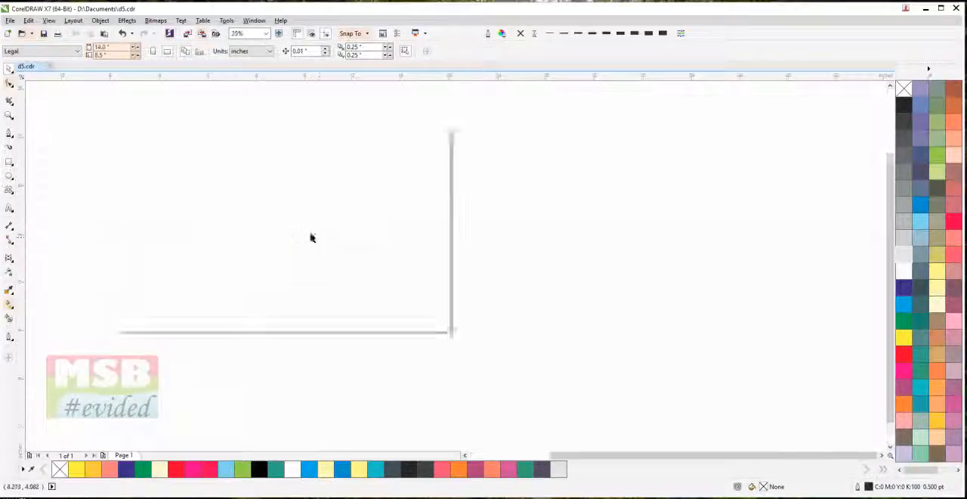
{"action": "scroll", "coordinate": [417, 275], "scroll_direction": "down", "scroll_amount": 1}
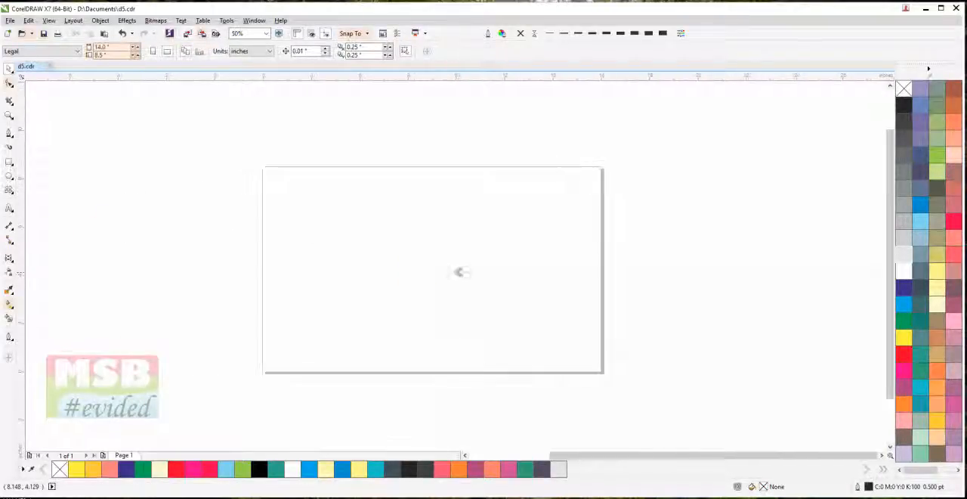
{"action": "key", "text": "z"}
{"action": "left_click_drag", "start_coordinate": [251, 153], "coordinate": [612, 388]}
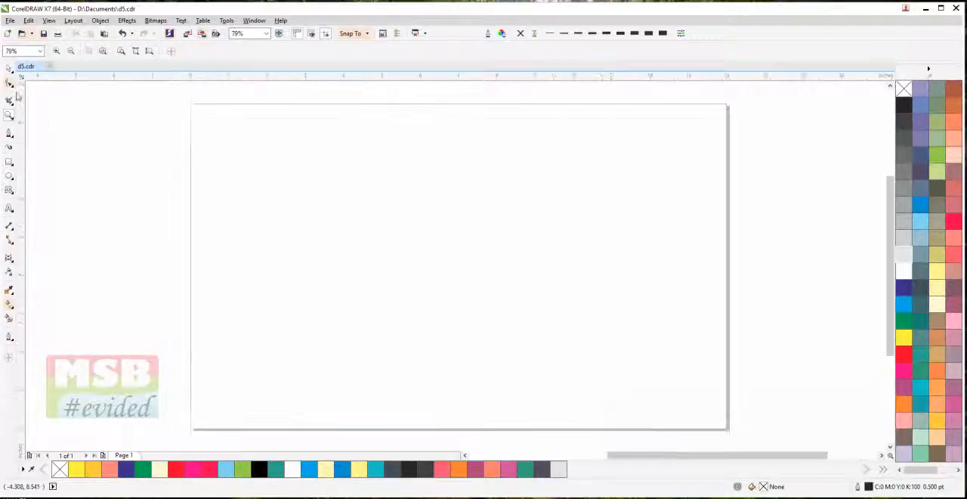
{"action": "left_click", "coordinate": [9, 69]}
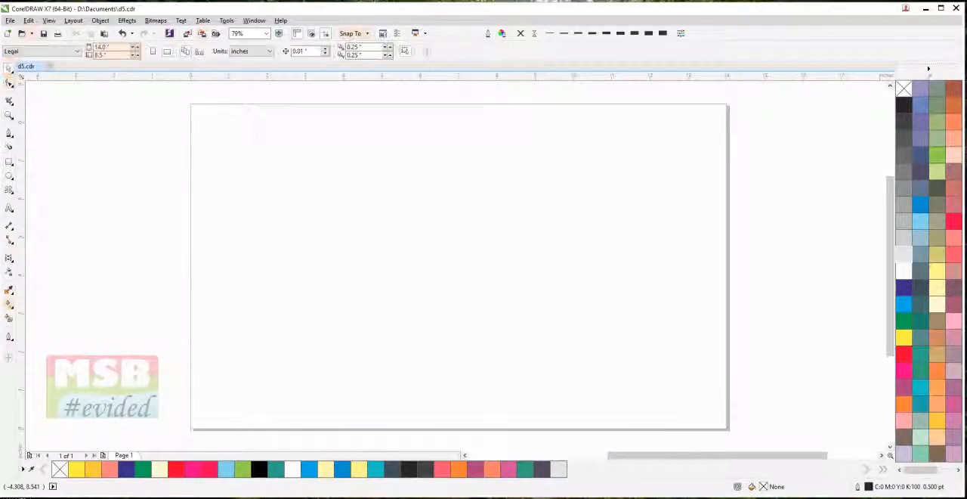
{"action": "left_click", "coordinate": [9, 162]}
{"action": "left_click_drag", "start_coordinate": [287, 191], "coordinate": [584, 357]}
{"action": "left_click", "coordinate": [9, 69]}
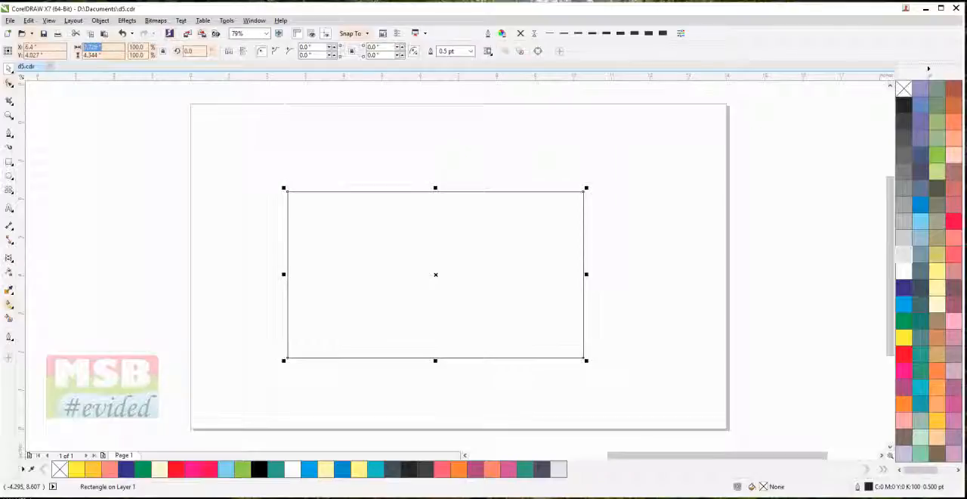
Set the document's drawing units to inches
{"action": "left_click", "coordinate": [269, 108]}
{"action": "left_click", "coordinate": [253, 51]}
{"action": "left_click", "coordinate": [240, 63]}
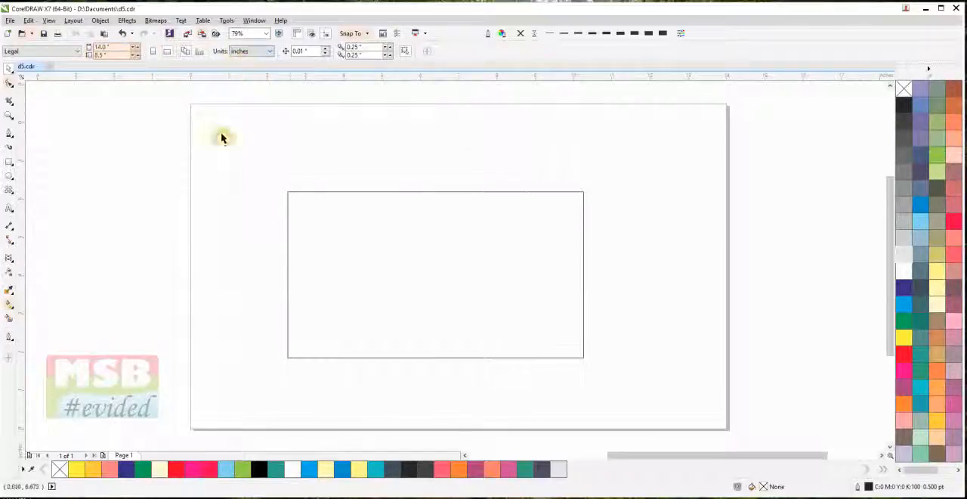
Enter a width of 3.5 and a height of 2 inches for the rectangle, and center it on the page
{"action": "left_click_drag", "start_coordinate": [264, 158], "coordinate": [607, 358]}
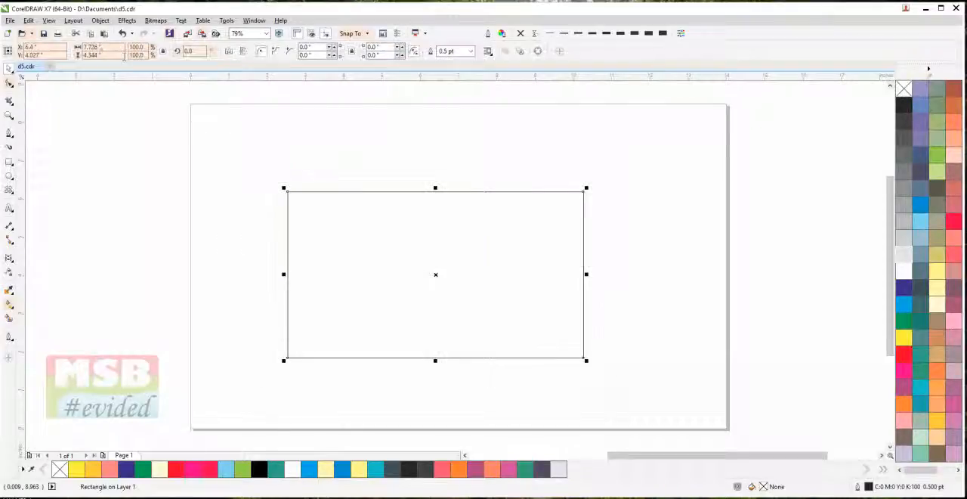
{"action": "left_click", "coordinate": [106, 47]}
{"action": "type", "text": "3"}
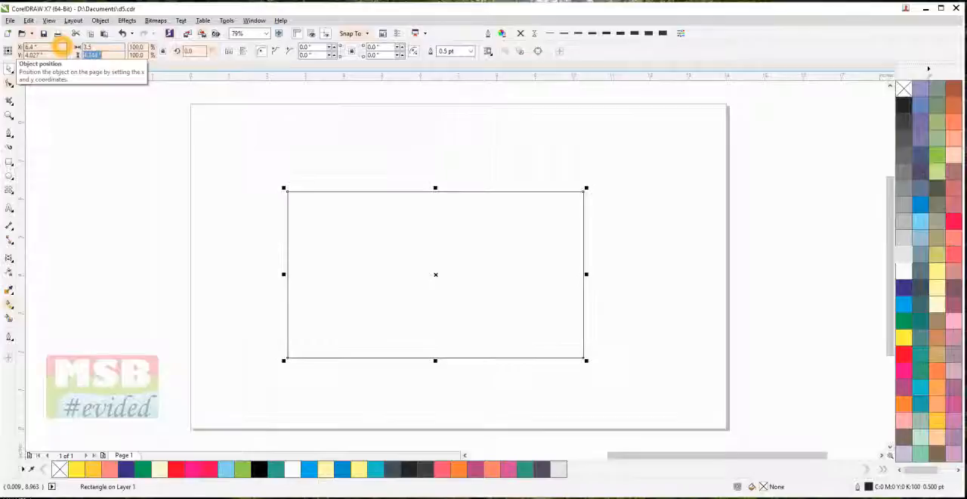
{"action": "type", "text": ".5"}
{"action": "key", "text": "Return"}
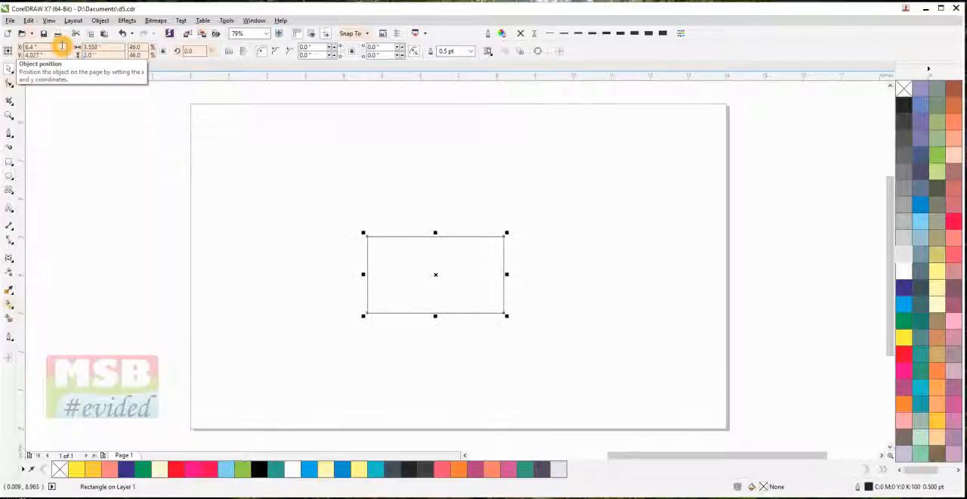
{"action": "key", "text": "p"}
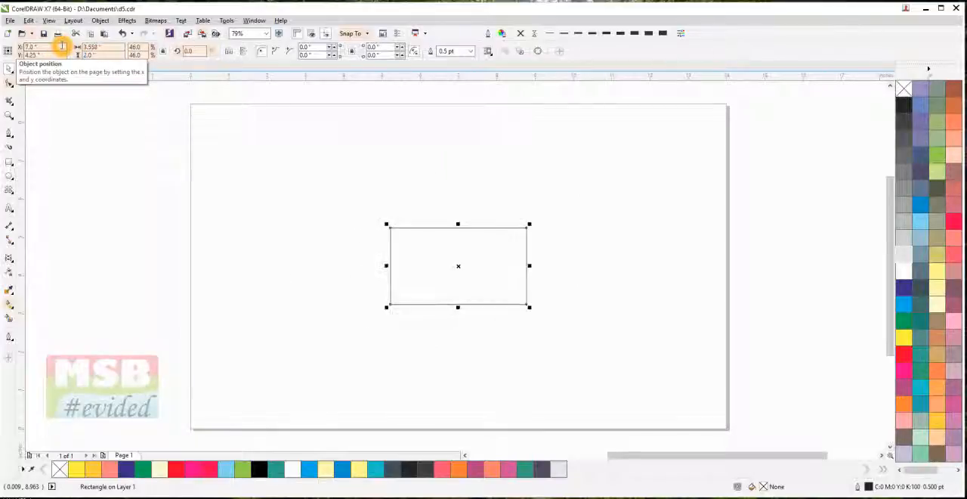
Place two horizontal and two vertical guidelines just inside the rectangle's four edges as margins
{"action": "left_click", "coordinate": [351, 311]}
{"action": "scroll", "coordinate": [451, 286], "scroll_direction": "up", "scroll_amount": 2}
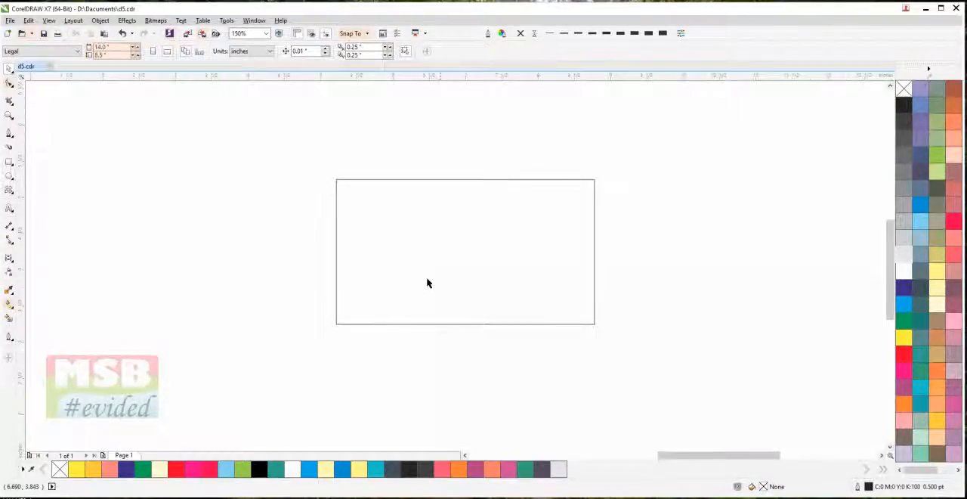
{"action": "scroll", "coordinate": [180, 446], "scroll_direction": "down", "scroll_amount": 1}
{"action": "left_click_drag", "start_coordinate": [306, 215], "coordinate": [500, 145]}
{"action": "scroll", "coordinate": [504, 205], "scroll_direction": "up", "scroll_amount": 1}
{"action": "left_click_drag", "start_coordinate": [516, 242], "coordinate": [477, 173]}
{"action": "scroll", "coordinate": [484, 206], "scroll_direction": "up", "scroll_amount": 2}
{"action": "scroll", "coordinate": [483, 209], "scroll_direction": "down", "scroll_amount": 1}
{"action": "left_click_drag", "start_coordinate": [456, 75], "coordinate": [451, 133]}
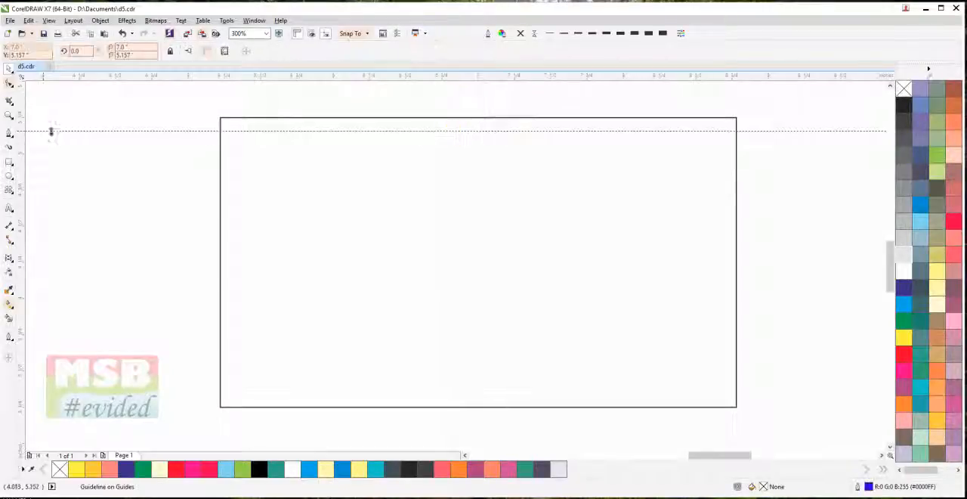
{"action": "left_click_drag", "start_coordinate": [230, 160], "coordinate": [233, 156]}
{"action": "left_click_drag", "start_coordinate": [273, 83], "coordinate": [272, 396]}
{"action": "left_click_drag", "start_coordinate": [26, 241], "coordinate": [723, 272]}
Fill the card rectangle with 90% black
{"action": "left_click", "coordinate": [602, 242]}
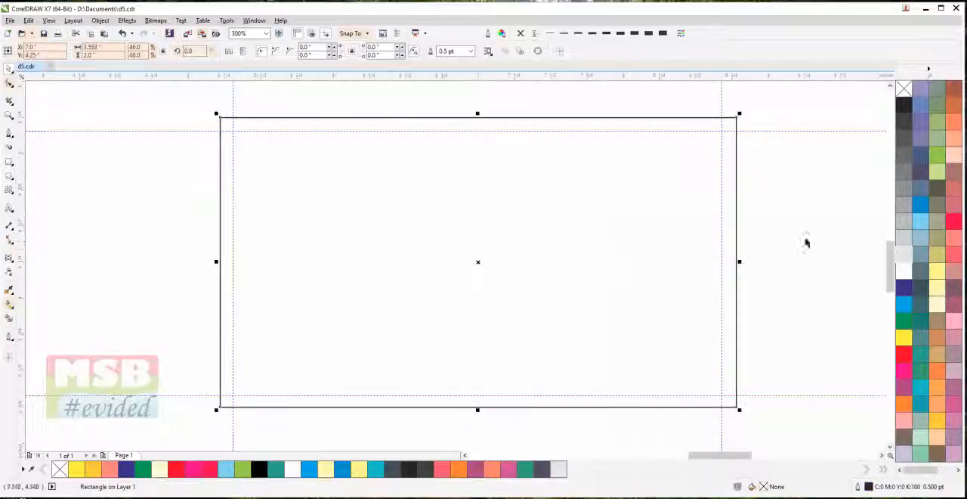
{"action": "left_click", "coordinate": [905, 122]}
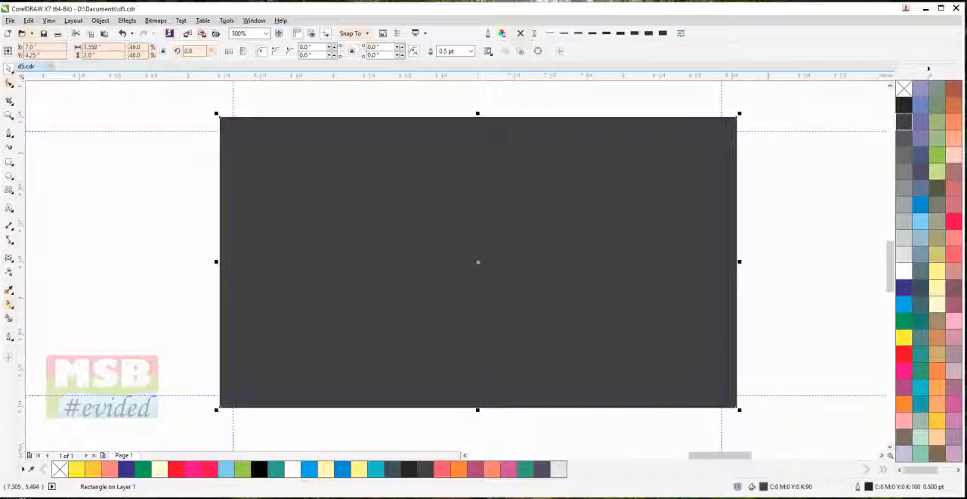
{"action": "left_click", "coordinate": [805, 240]}
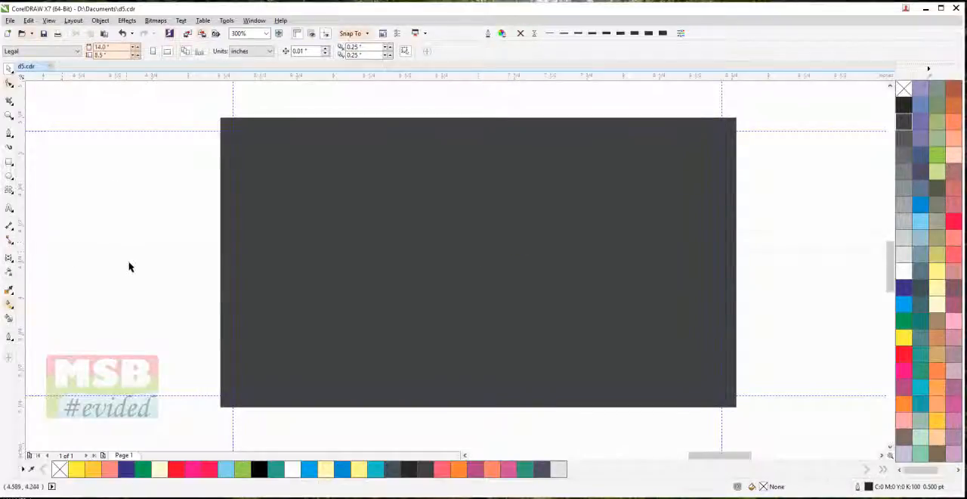
Draw a closed four-sided shape about 1.76 by 2.28 inches with a slanted left edge, overlapping the rectangle's right part and extending past its edges
{"action": "left_click", "coordinate": [9, 134]}
{"action": "left_click", "coordinate": [506, 104]}
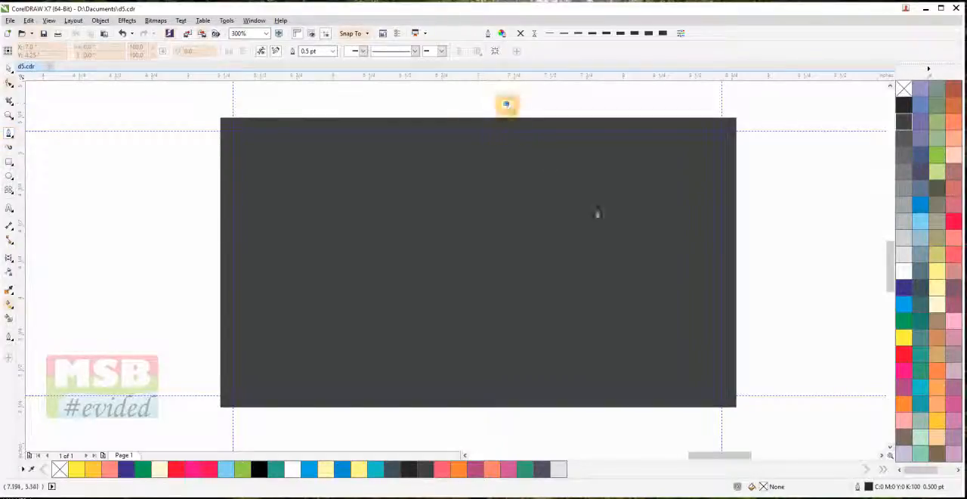
{"action": "left_click", "coordinate": [634, 425]}
{"action": "left_click", "coordinate": [634, 425]}
{"action": "left_click", "coordinate": [761, 423]}
{"action": "left_click", "coordinate": [763, 91]}
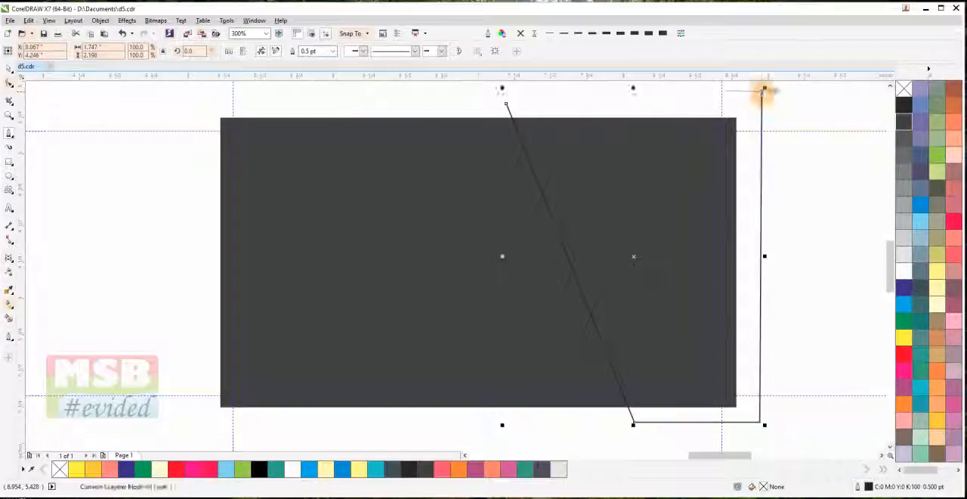
{"action": "left_click", "coordinate": [506, 104]}
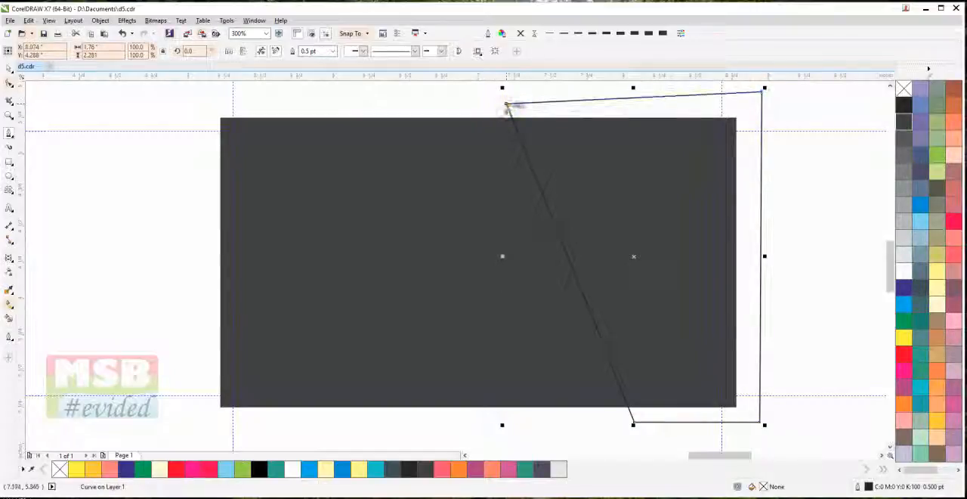
{"action": "left_click", "coordinate": [10, 69]}
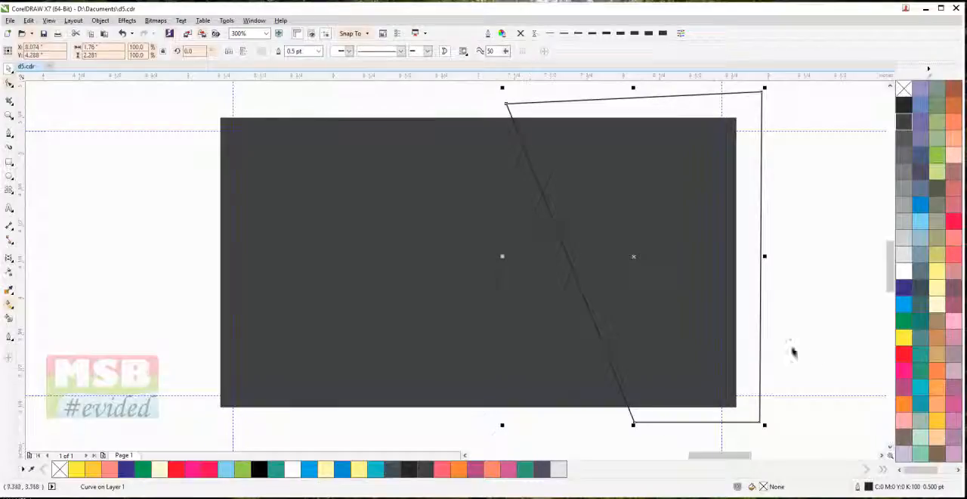
Remove the slanted shape's outline and fill it with magenta
{"action": "left_click", "coordinate": [907, 256]}
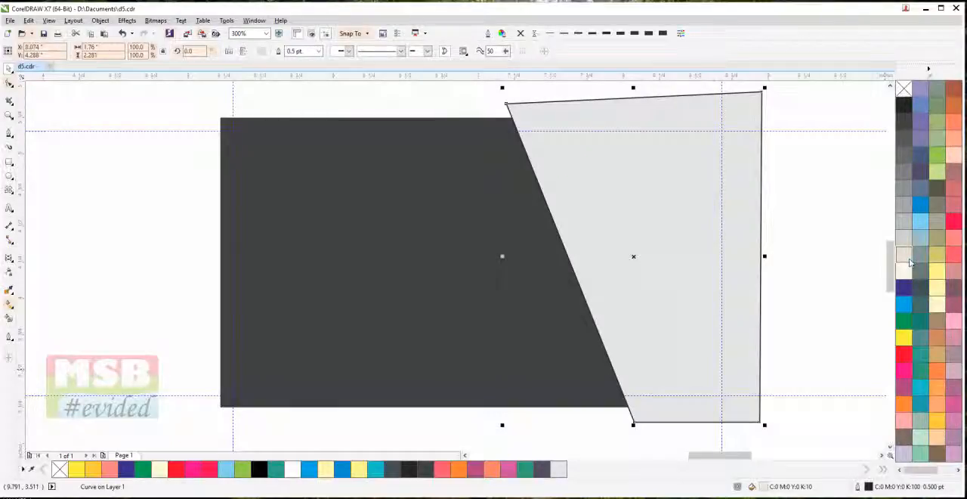
{"action": "left_click", "coordinate": [520, 33]}
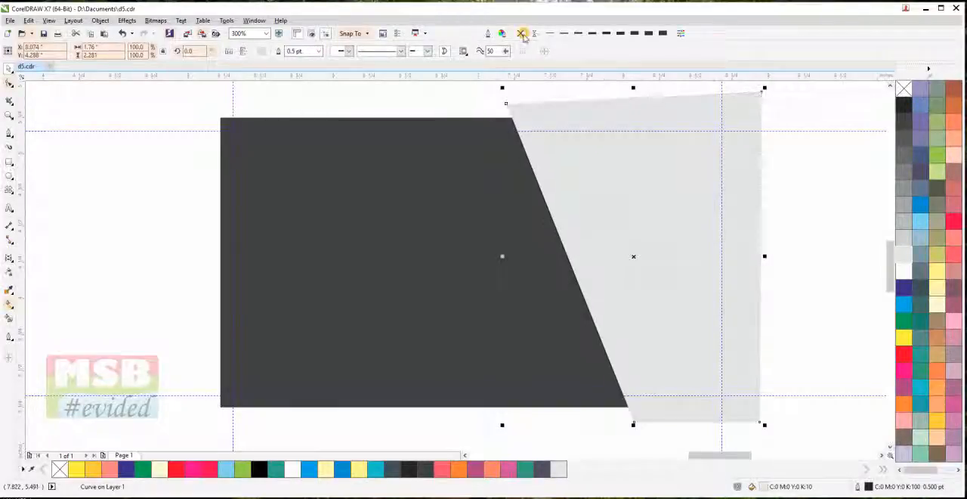
{"action": "left_click", "coordinate": [904, 370]}
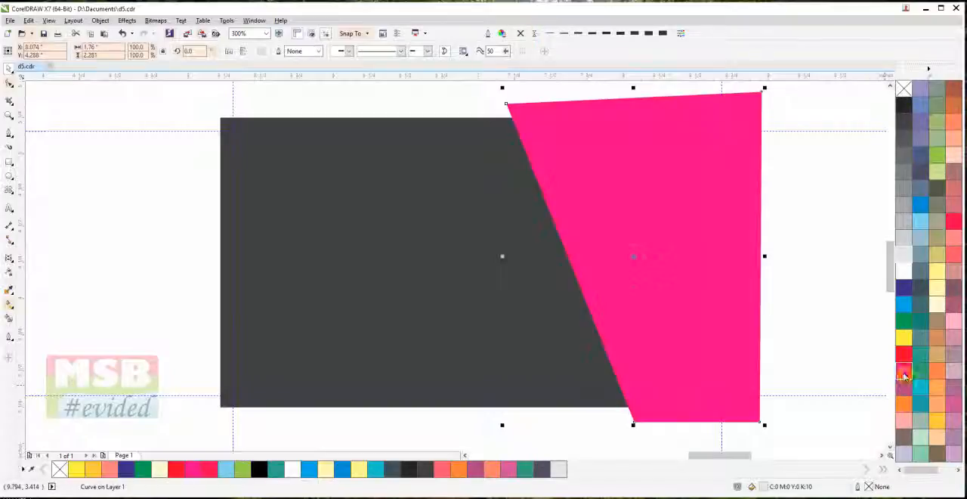
PowerClip the magenta shape inside the dark gray rectangle
{"action": "left_click", "coordinate": [100, 21]}
{"action": "mouse_move", "coordinate": [140, 110]}
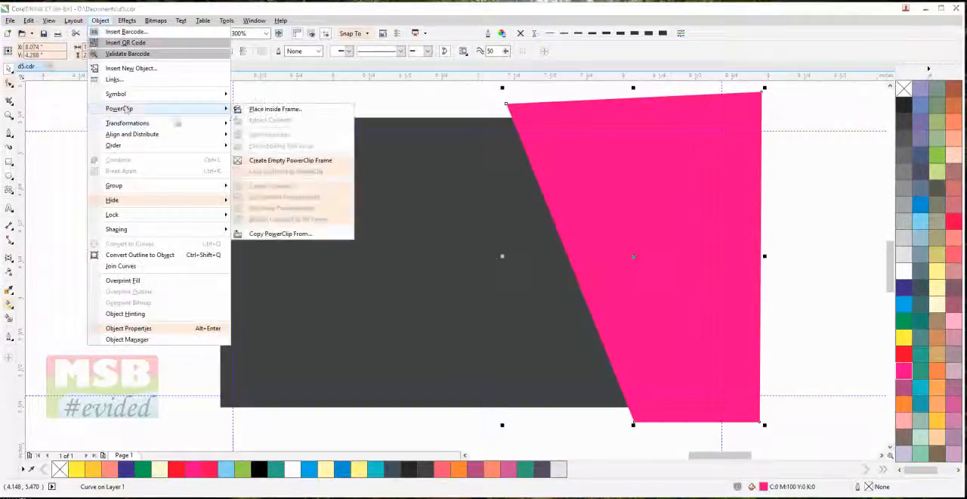
{"action": "left_click", "coordinate": [266, 109]}
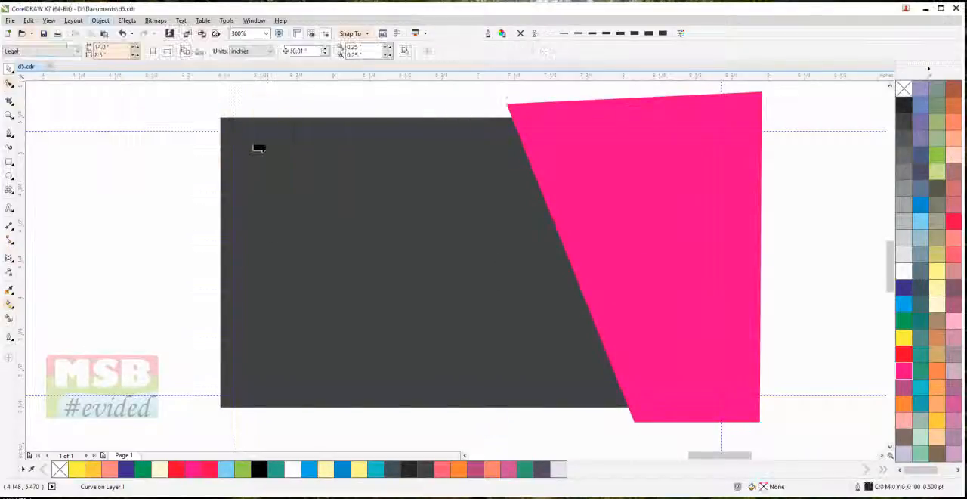
{"action": "left_click", "coordinate": [266, 162]}
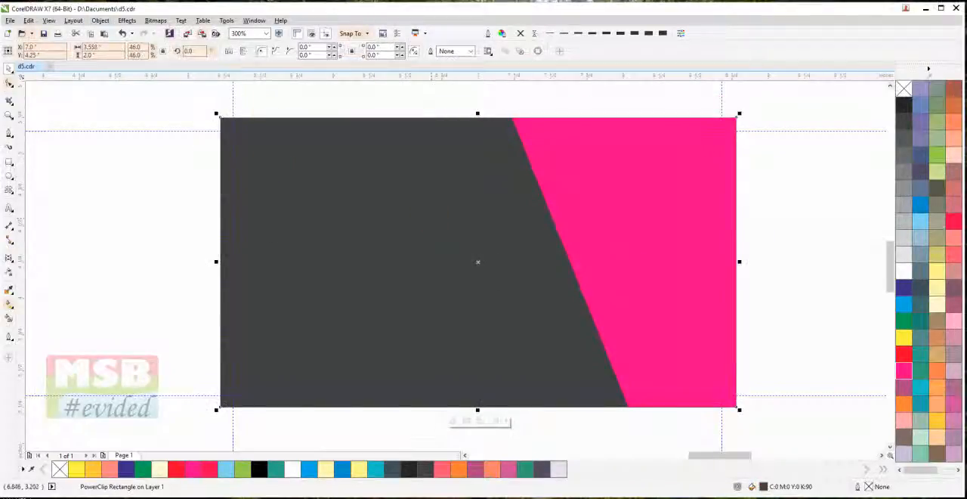
Edit the PowerClip contents and duplicate the magenta shape slightly to the right with a cyan fill
{"action": "left_click", "coordinate": [455, 421]}
{"action": "left_click", "coordinate": [635, 277]}
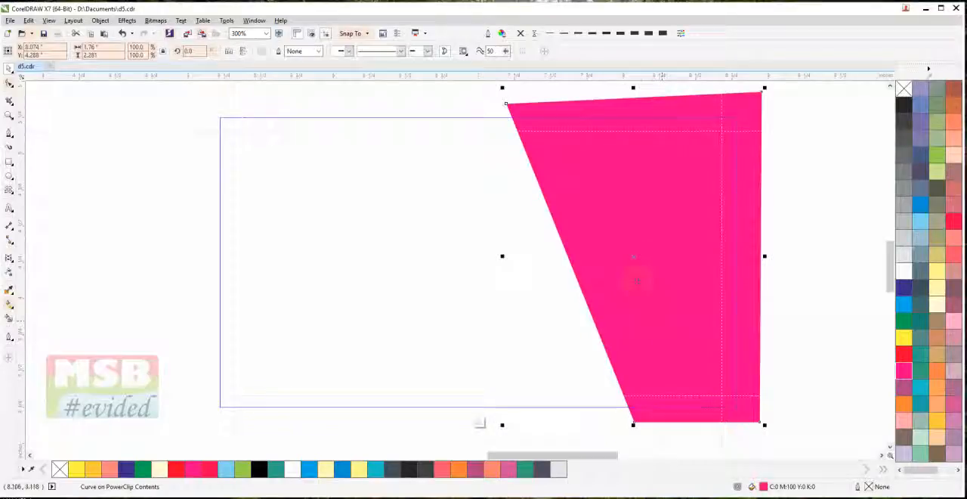
{"action": "left_click_drag", "start_coordinate": [645, 280], "coordinate": [646, 280]}
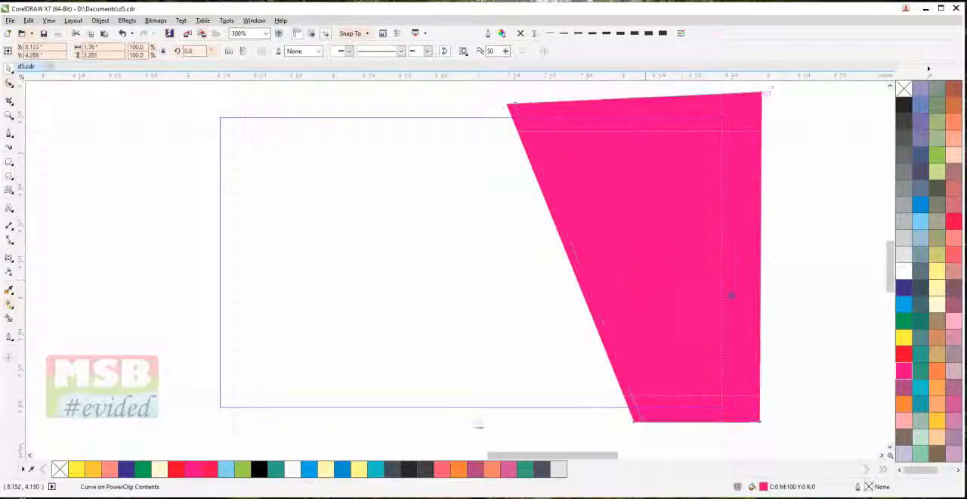
{"action": "left_click", "coordinate": [904, 305]}
Skew the cyan copy horizontally so its top edge shifts left over the magenta shape
{"action": "left_click", "coordinate": [701, 352]}
{"action": "left_click_drag", "start_coordinate": [639, 428], "coordinate": [648, 427]}
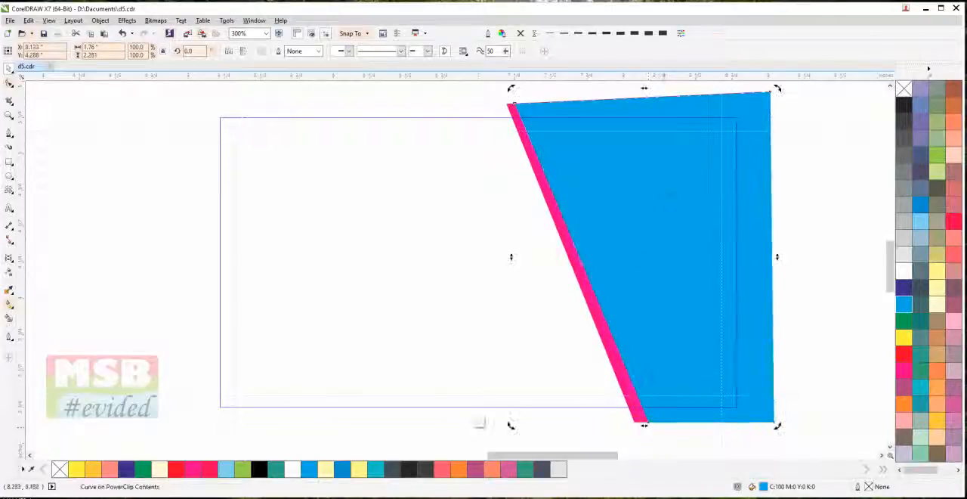
{"action": "left_click_drag", "start_coordinate": [647, 91], "coordinate": [632, 91]}
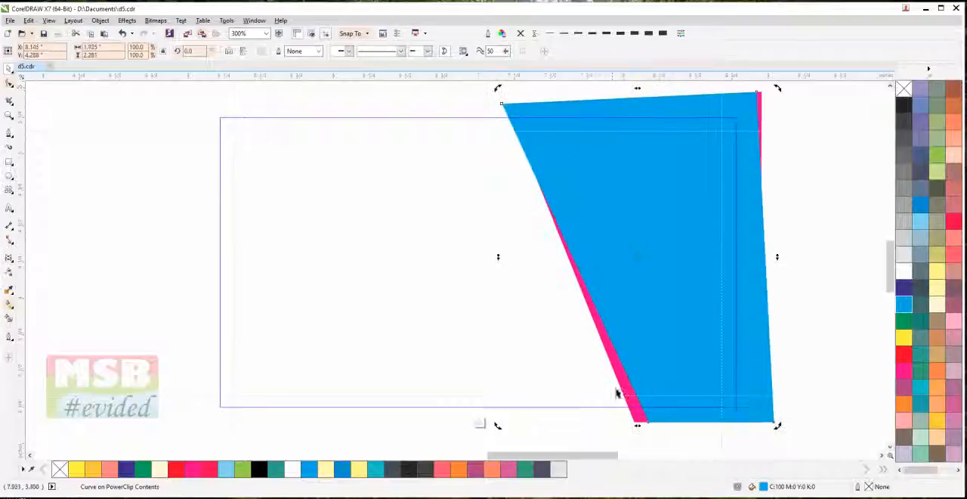
Duplicate the magenta shape slightly to the left, send the copy behind it and fill the copy with black
{"action": "left_click_drag", "start_coordinate": [637, 412], "coordinate": [631, 420]}
{"action": "key", "text": "ctrl+Page_Down"}
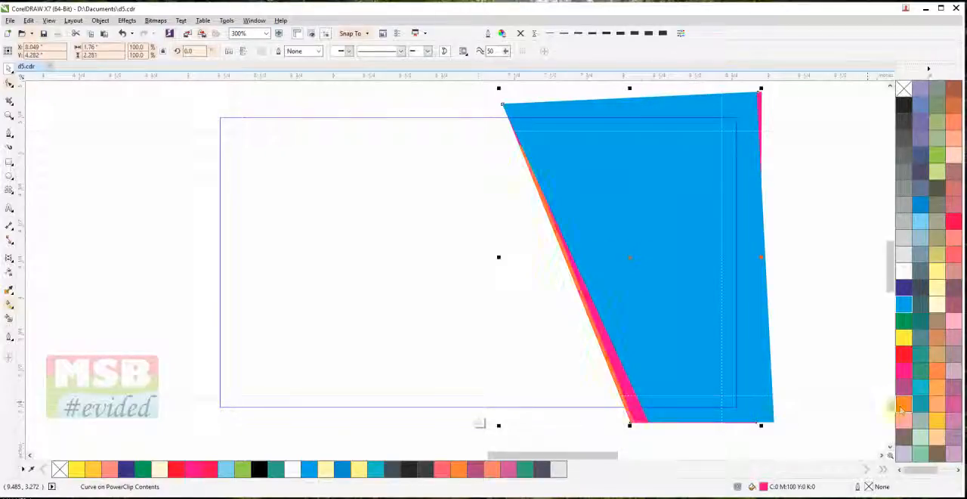
{"action": "right_click", "coordinate": [903, 104]}
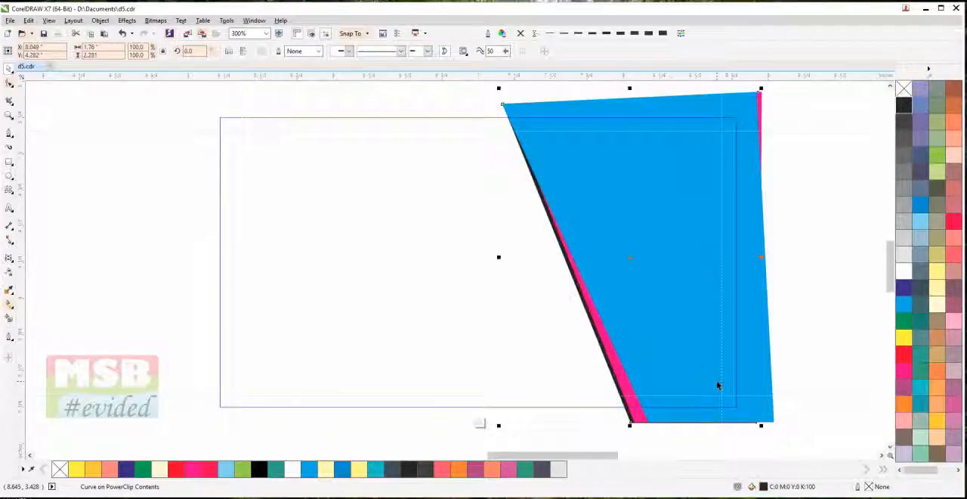
Skew the black copy horizontally so its bottom edge shifts slightly left and its top edge shifts right
{"action": "left_click", "coordinate": [629, 402]}
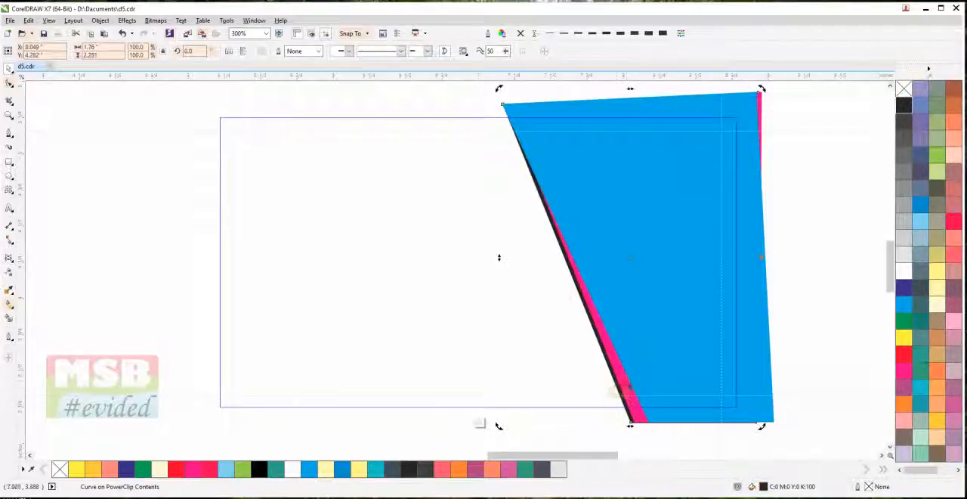
{"action": "left_click_drag", "start_coordinate": [632, 427], "coordinate": [628, 426]}
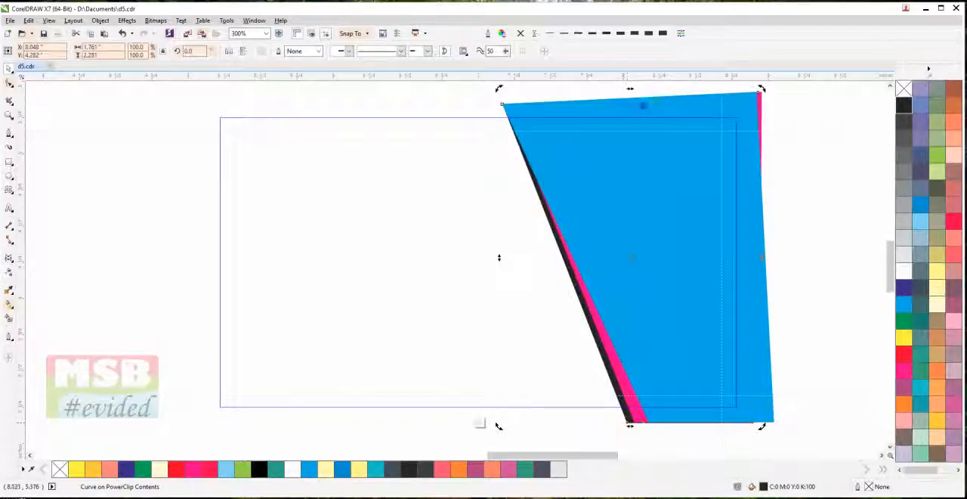
{"action": "left_click_drag", "start_coordinate": [631, 90], "coordinate": [641, 91]}
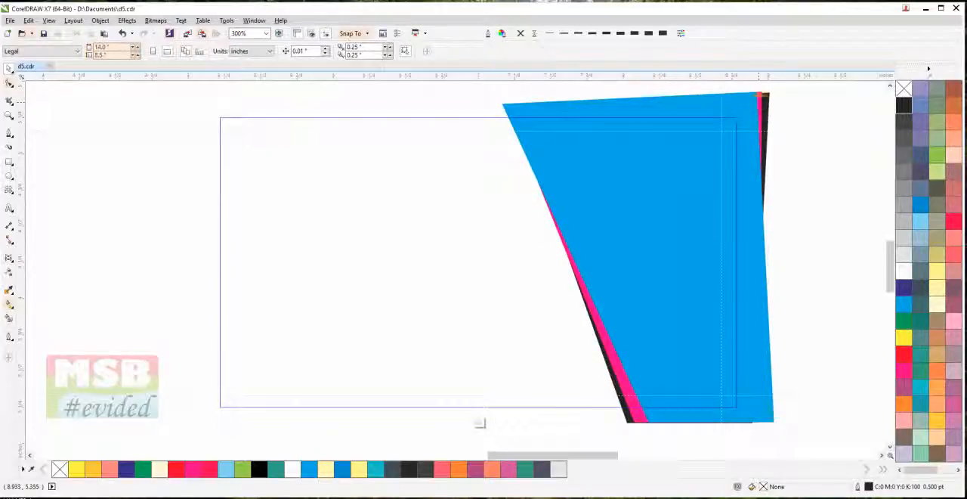
Skew the magenta shape horizontally so its top edge shifts slightly left
{"action": "left_click", "coordinate": [758, 101]}
{"action": "left_click", "coordinate": [759, 104]}
{"action": "left_click_drag", "start_coordinate": [634, 88], "coordinate": [627, 88]}
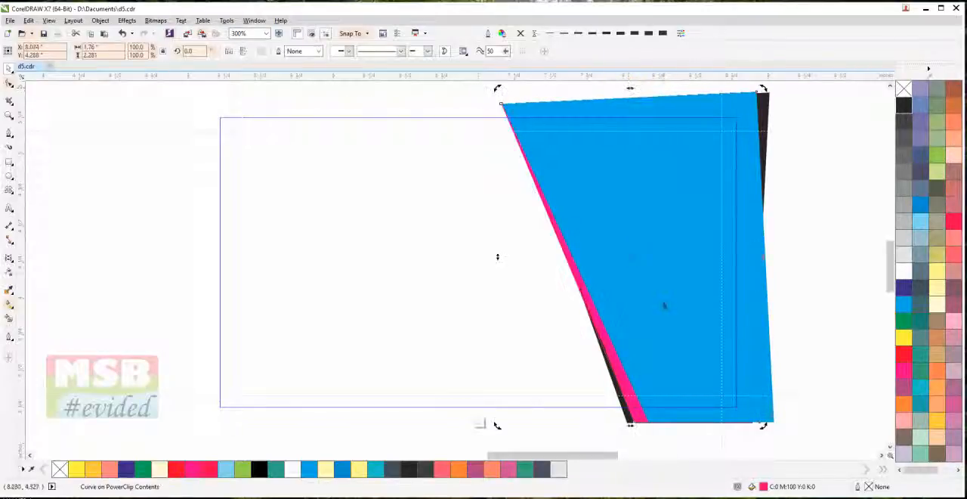
Skew the black shape horizontally so its bottom edge shifts slightly left beyond the magenta strip
{"action": "left_click", "coordinate": [633, 420]}
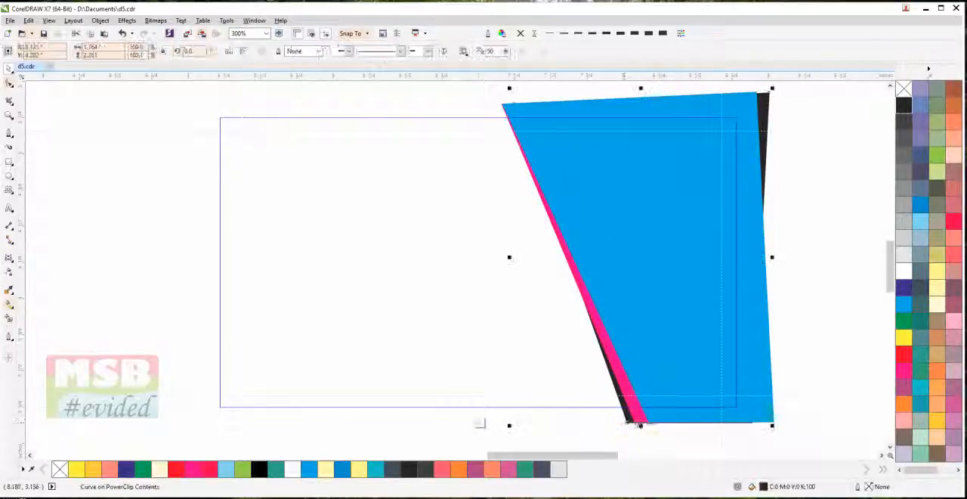
{"action": "left_click", "coordinate": [636, 424]}
{"action": "left_click_drag", "start_coordinate": [637, 424], "coordinate": [639, 425]}
{"action": "left_click", "coordinate": [645, 446]}
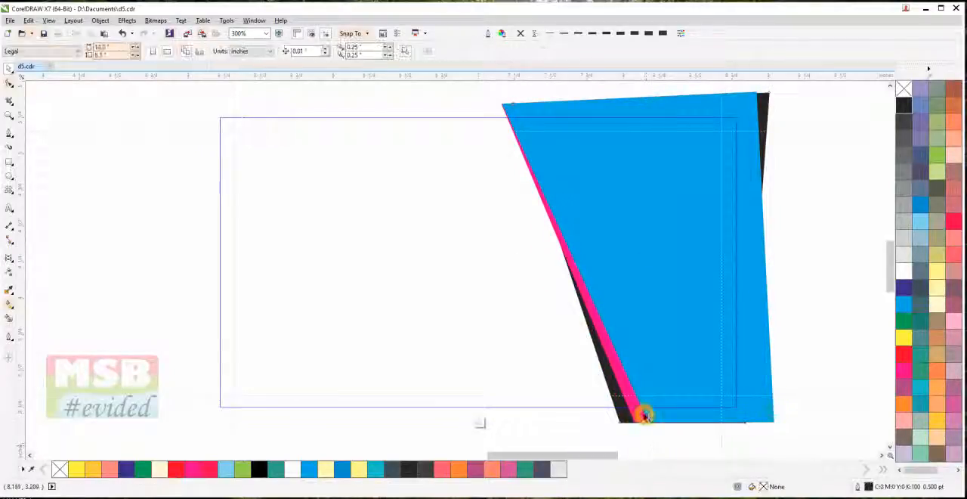
Recolor the cyan shape crimson and the magenta shape yellow, and finish editing the PowerClip contents
{"action": "left_click", "coordinate": [653, 419]}
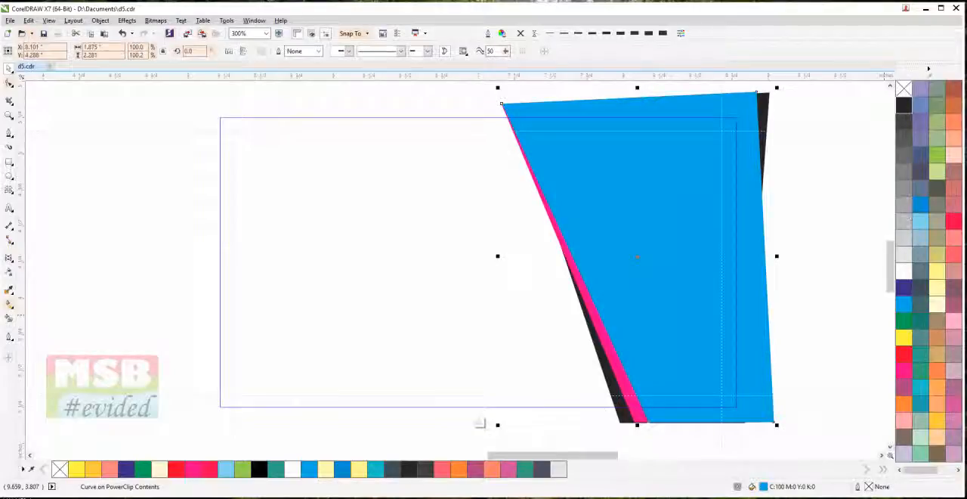
{"action": "left_click", "coordinate": [957, 224]}
{"action": "left_click", "coordinate": [634, 428]}
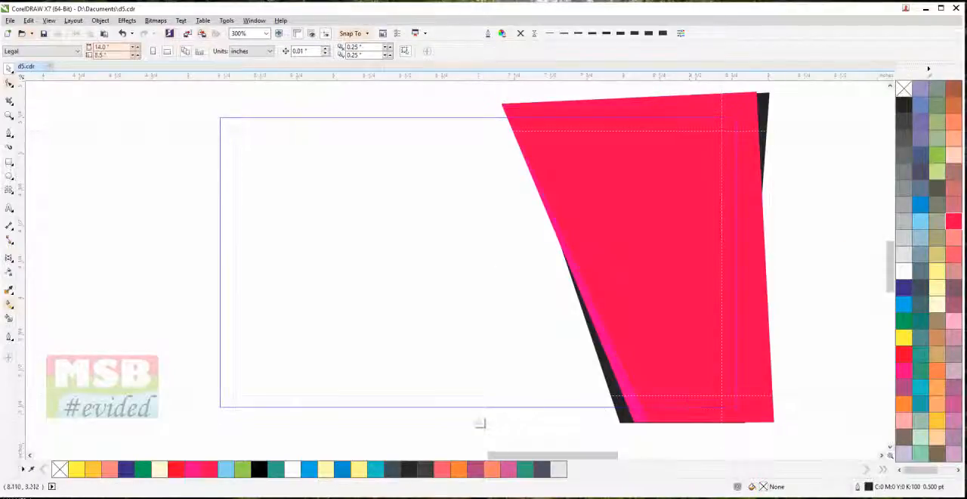
{"action": "left_click", "coordinate": [639, 415]}
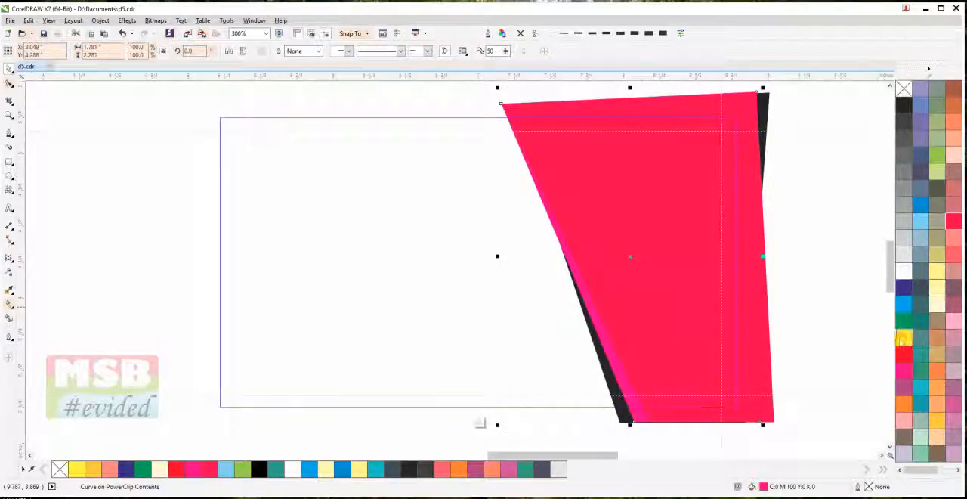
{"action": "left_click", "coordinate": [903, 338]}
{"action": "left_click", "coordinate": [816, 288]}
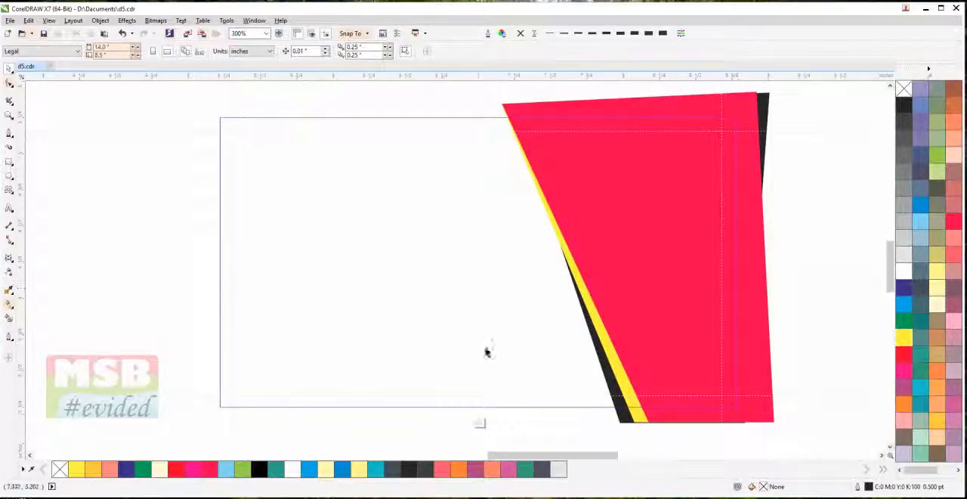
{"action": "left_click", "coordinate": [480, 420]}
{"action": "left_click", "coordinate": [805, 280]}
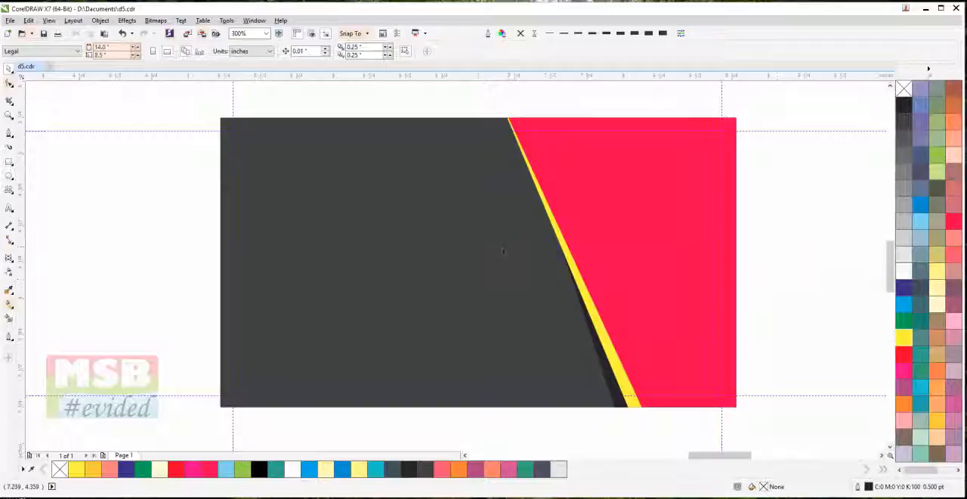
Draw a horizontal rectangle about 3.26 by 0.28 inches across the lower part of the card, starting just outside its left edge
{"action": "left_click", "coordinate": [9, 161]}
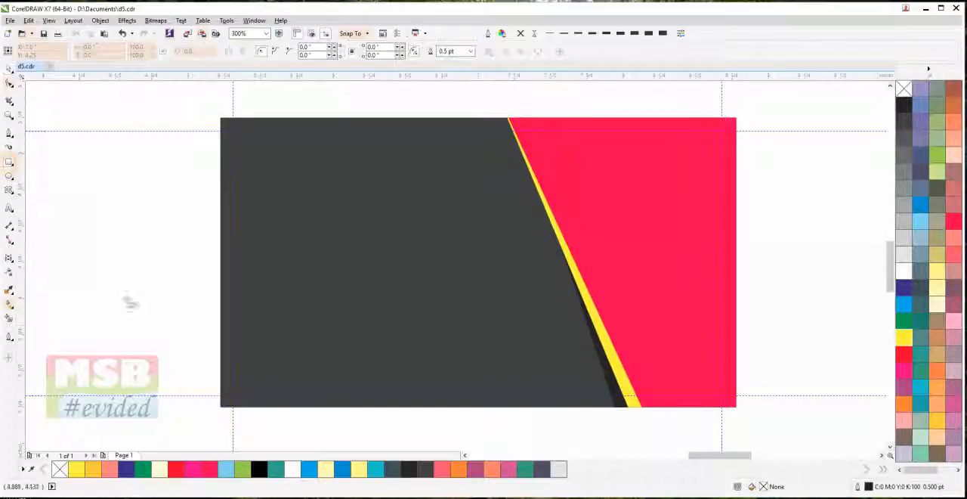
{"action": "left_click_drag", "start_coordinate": [195, 343], "coordinate": [670, 386]}
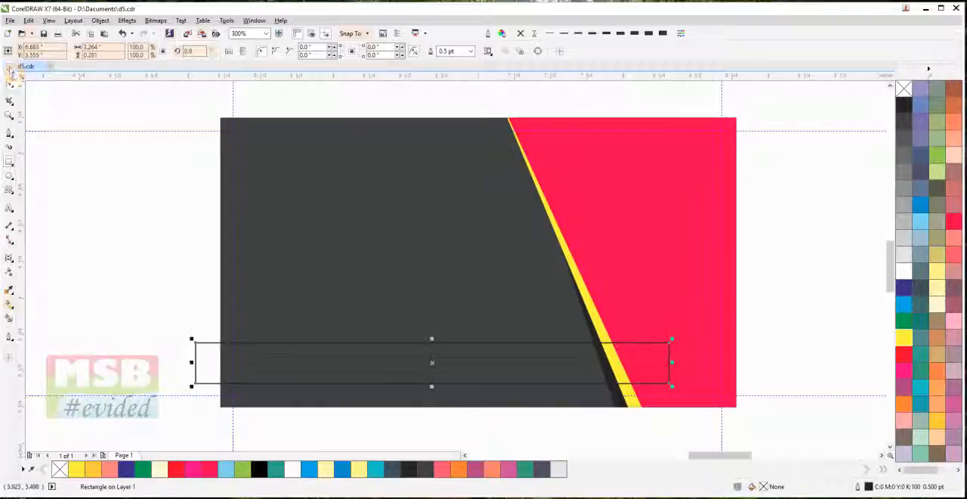
{"action": "left_click", "coordinate": [106, 190]}
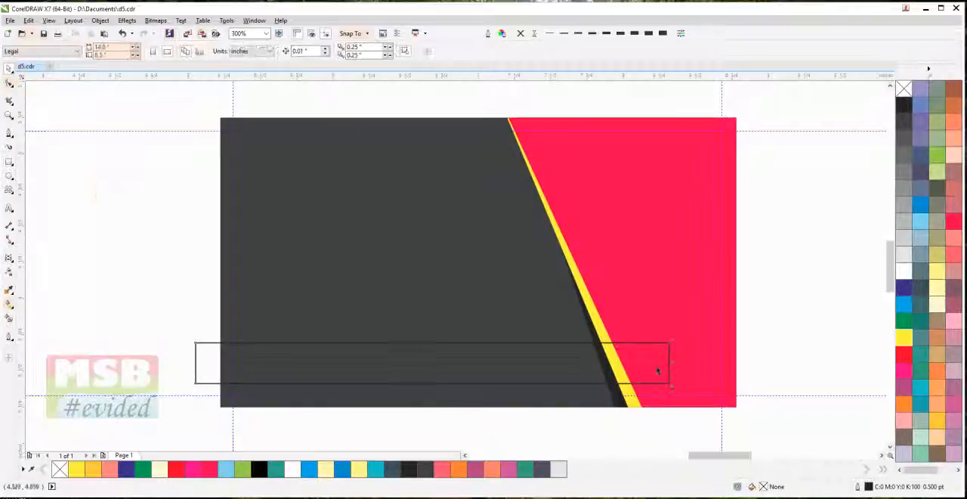
Remove the rectangle's outline and fill it with the same crimson as the large slanted shape (C:0 M:100 Y:60 K:0)
{"action": "left_click", "coordinate": [210, 378]}
{"action": "left_click", "coordinate": [904, 353]}
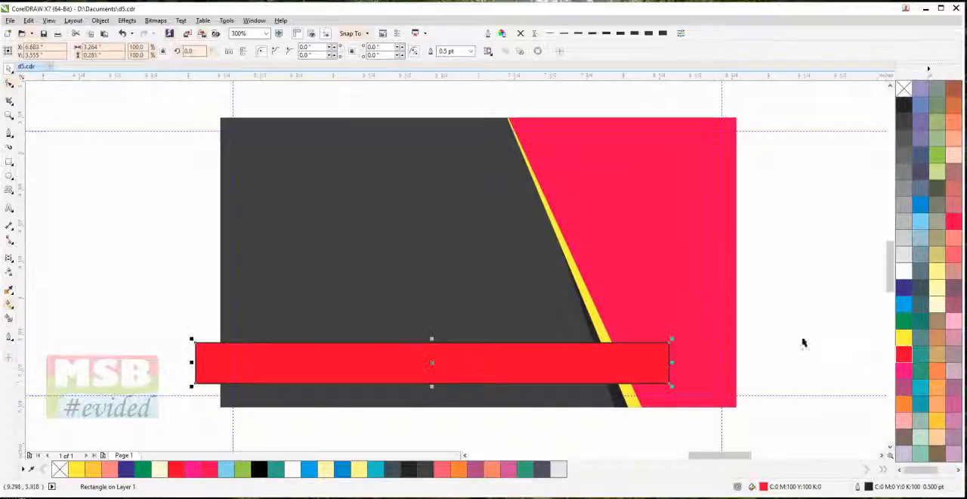
{"action": "left_click", "coordinate": [519, 34]}
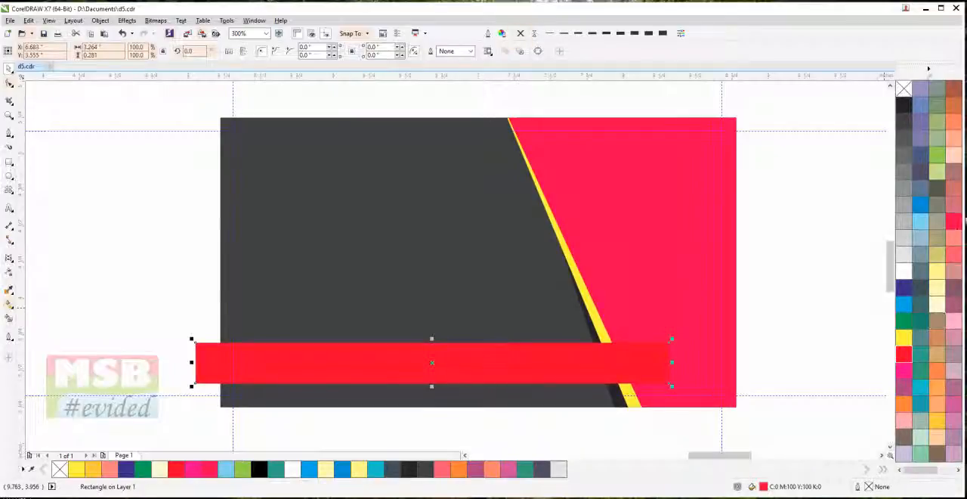
{"action": "left_click", "coordinate": [954, 221]}
{"action": "left_click", "coordinate": [780, 272]}
PowerClip the crimson bar inside the dark gray card background
{"action": "left_click", "coordinate": [527, 355]}
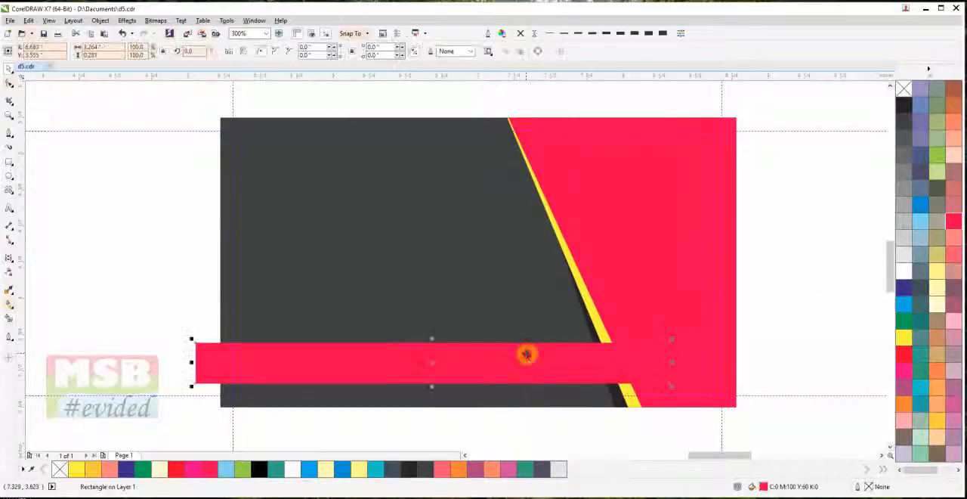
{"action": "left_click", "coordinate": [126, 21]}
{"action": "mouse_move", "coordinate": [105, 20]}
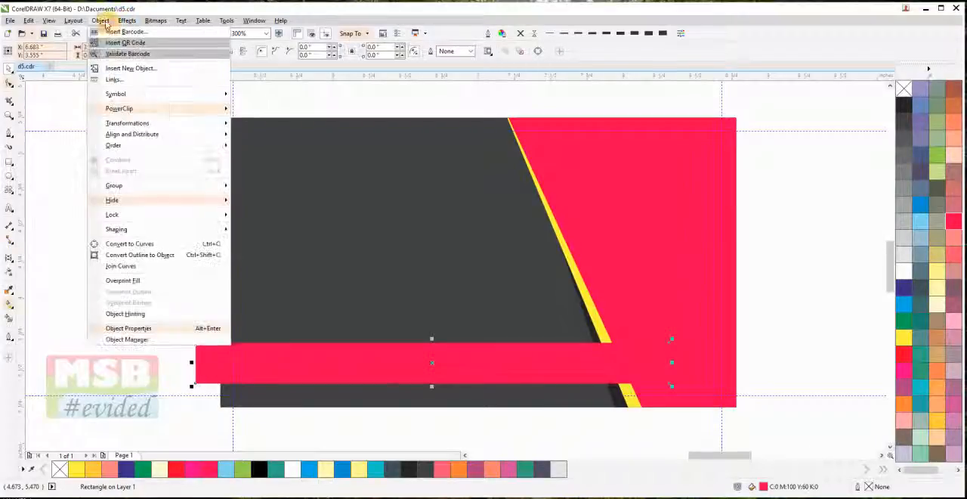
{"action": "mouse_move", "coordinate": [129, 108]}
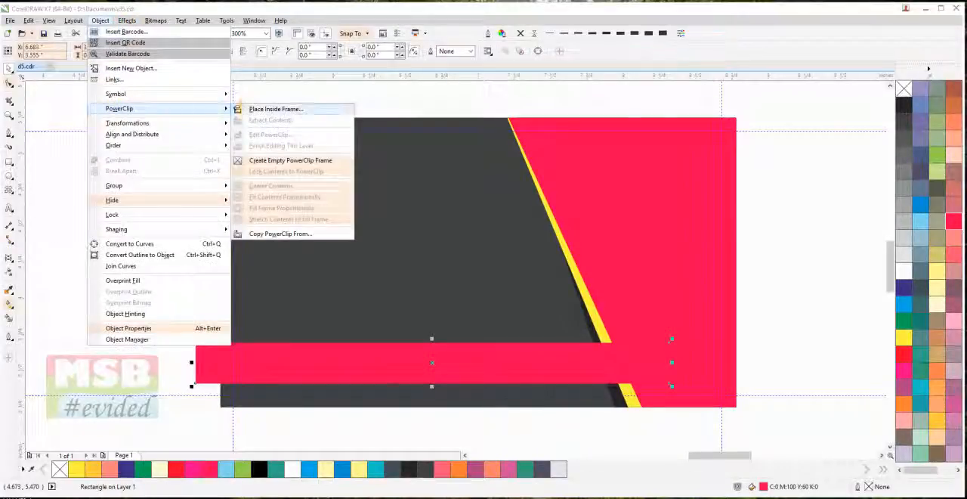
{"action": "left_click", "coordinate": [249, 108]}
{"action": "left_click", "coordinate": [256, 130]}
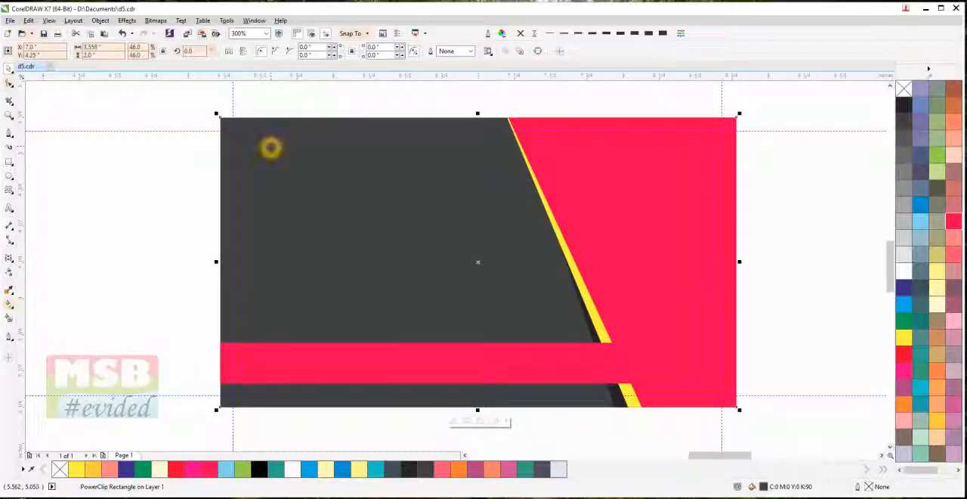
Open the card's PowerClip contents and make a shorter copy of the bar, about 0.177 inches high, aligned to its top edge
{"action": "double_click", "coordinate": [270, 148]}
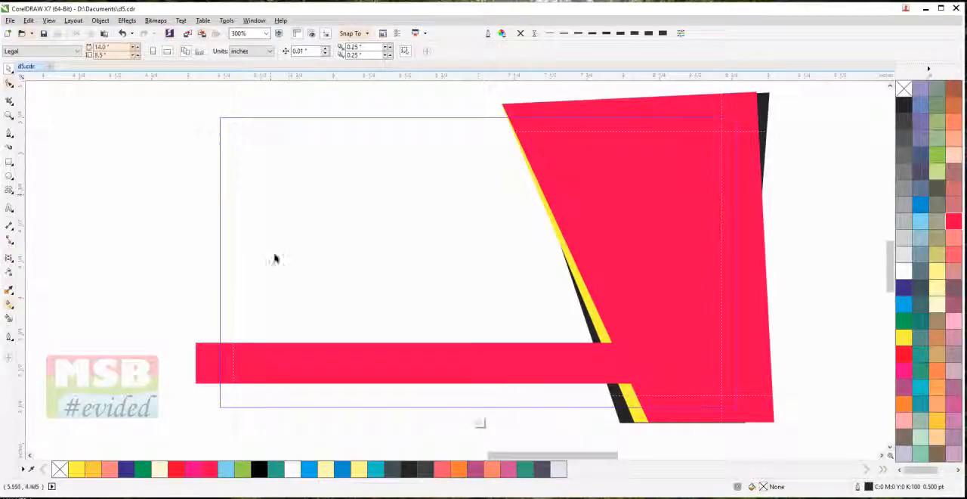
{"action": "left_click", "coordinate": [285, 360]}
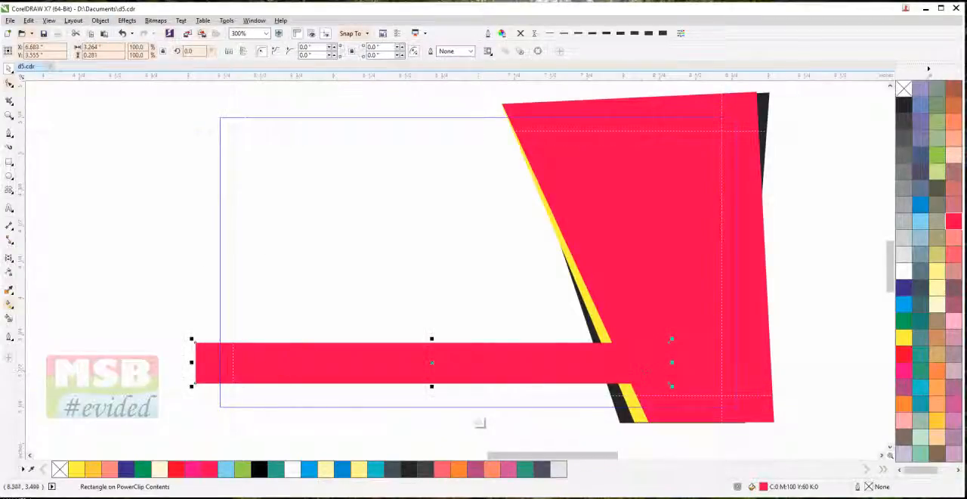
{"action": "left_click_drag", "start_coordinate": [431, 388], "coordinate": [432, 371]}
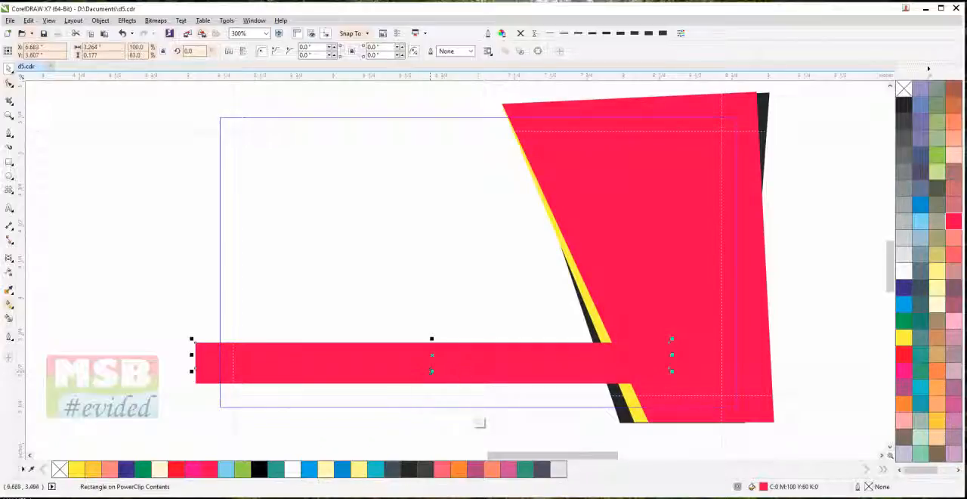
Fill the shorter bar copy with white and move it slightly down to expose a thin crimson line above it
{"action": "left_click", "coordinate": [902, 274]}
{"action": "scroll", "coordinate": [435, 356], "scroll_direction": "up", "scroll_amount": 2}
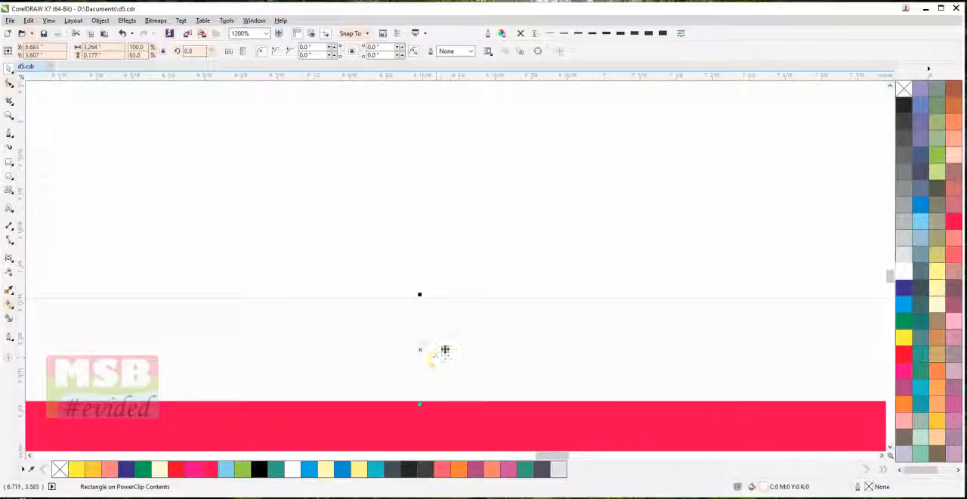
{"action": "left_click_drag", "start_coordinate": [451, 341], "coordinate": [451, 346]}
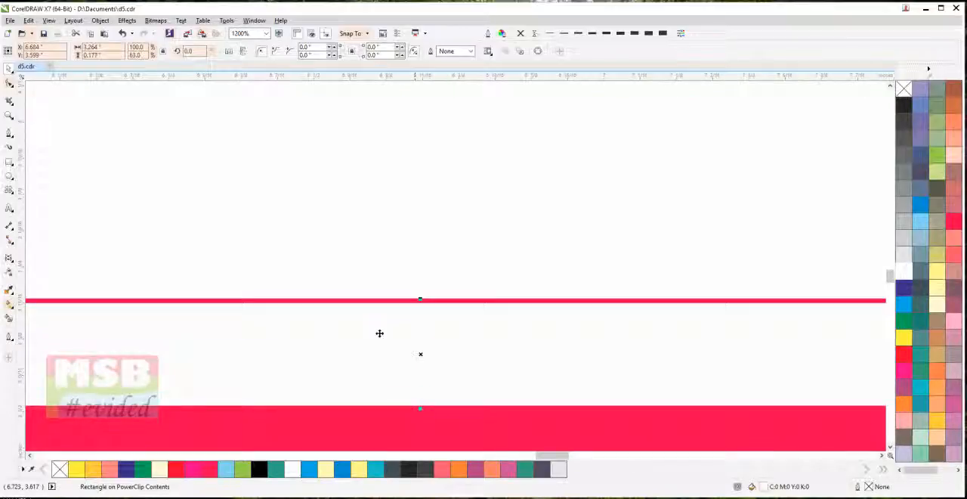
Apply a vertical linear transparency to the white bar, fading from opaque at its top edge to transparent downward
{"action": "left_click", "coordinate": [9, 274]}
{"action": "left_click_drag", "start_coordinate": [424, 303], "coordinate": [423, 376]}
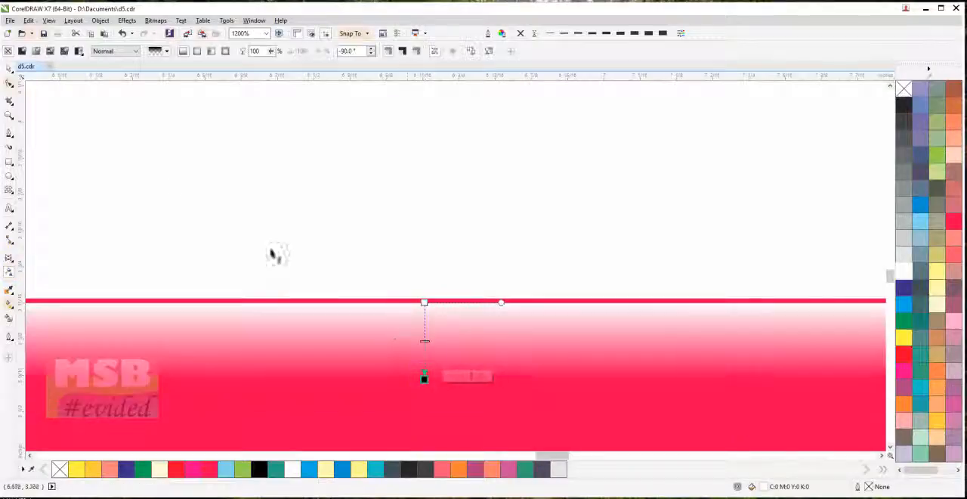
{"action": "left_click", "coordinate": [8, 68]}
{"action": "scroll", "coordinate": [205, 222], "scroll_direction": "down", "scroll_amount": 4}
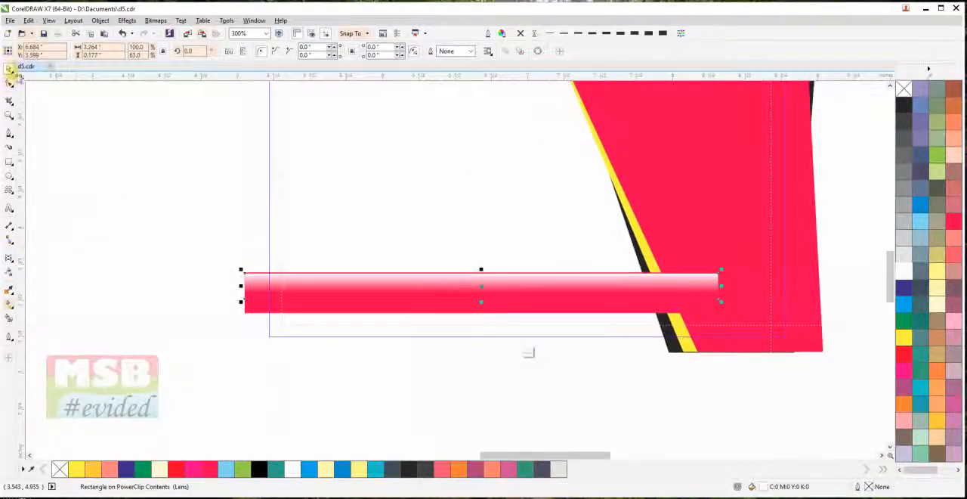
Select the crimson bar together with its white highlight and group them
{"action": "left_click", "coordinate": [82, 218]}
{"action": "left_click_drag", "start_coordinate": [109, 195], "coordinate": [759, 334]}
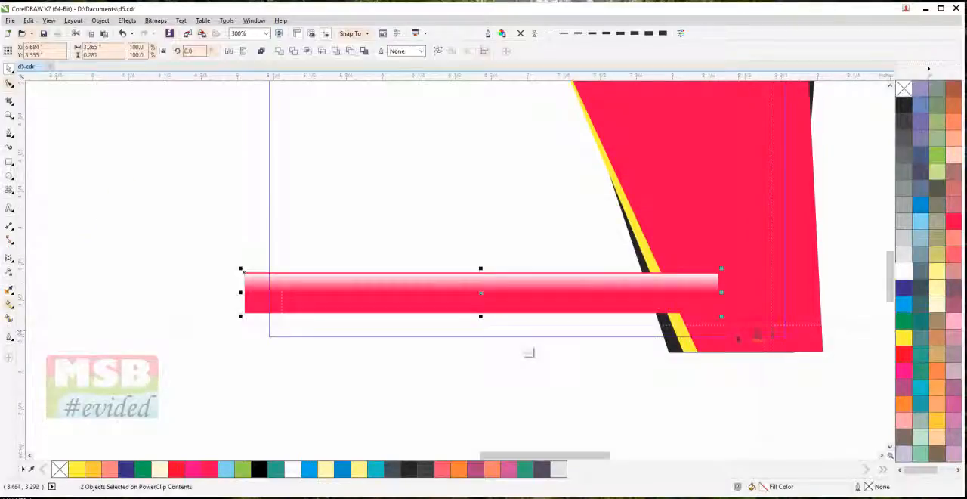
{"action": "key", "text": "ctrl+g"}
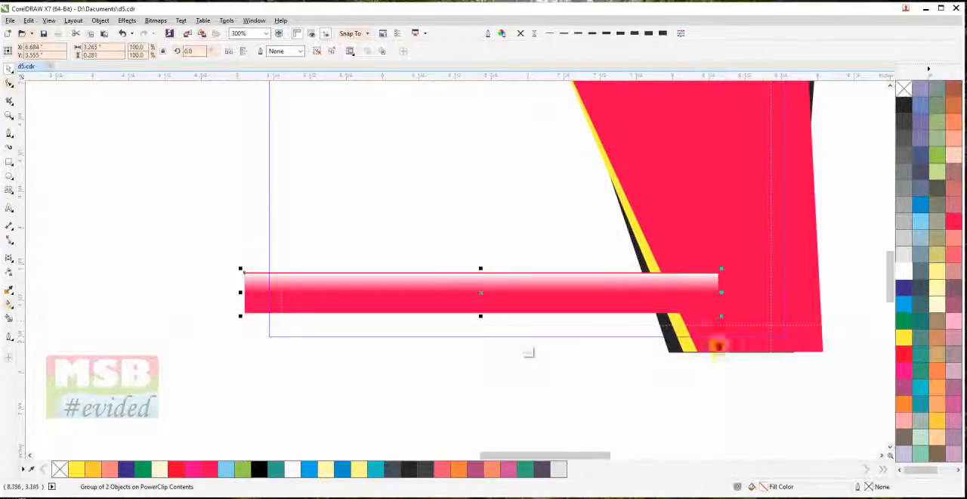
Try to place the grouped bar directly in front of the black slanted shape in the stacking order
{"action": "right_click", "coordinate": [618, 298]}
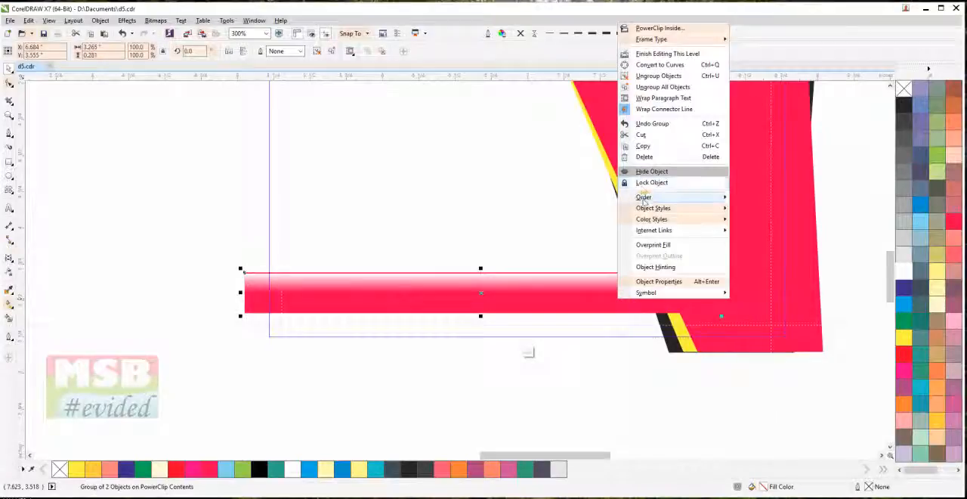
{"action": "mouse_move", "coordinate": [642, 198]}
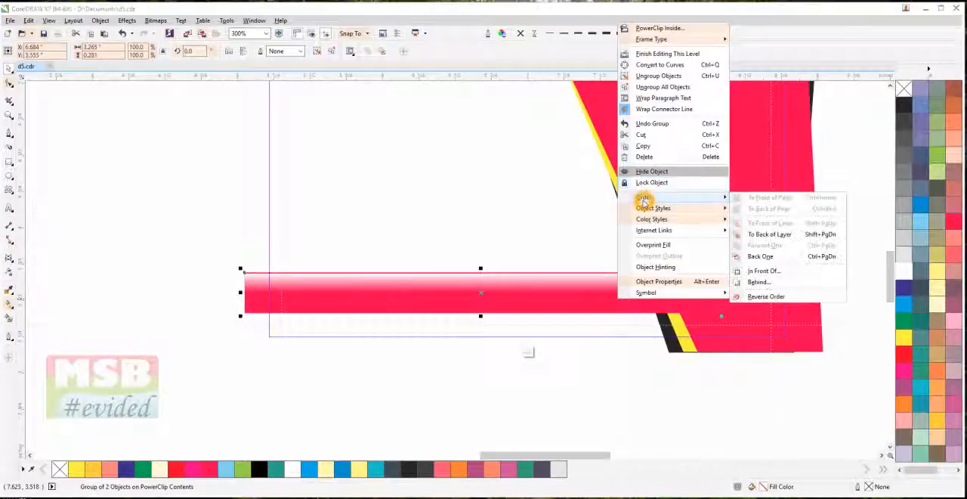
{"action": "left_click", "coordinate": [771, 301]}
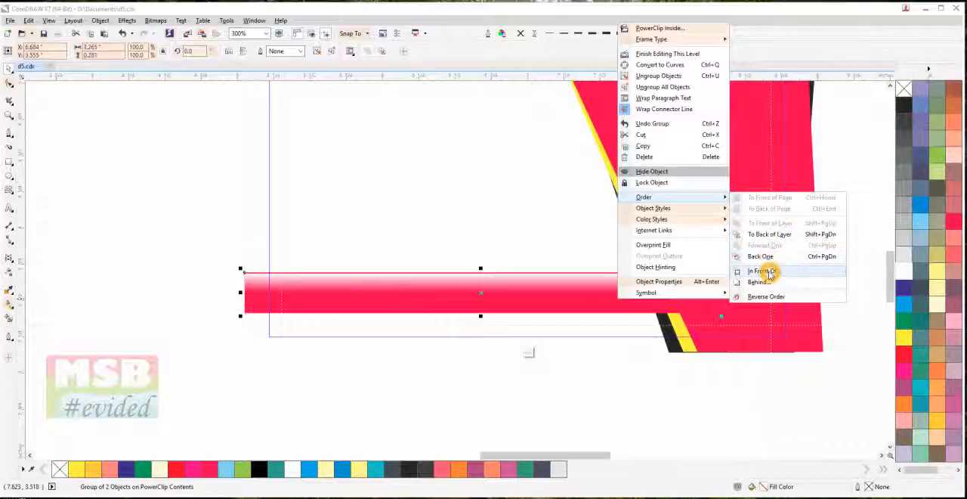
{"action": "left_click", "coordinate": [769, 272]}
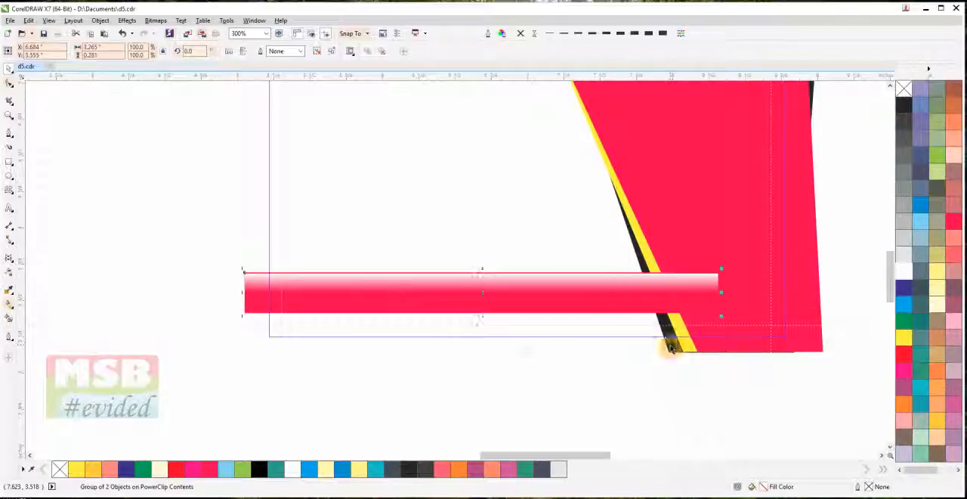
{"action": "left_click", "coordinate": [670, 347]}
Send the grouped bar to the back of the layer, behind all the slanted shapes
{"action": "right_click", "coordinate": [633, 291]}
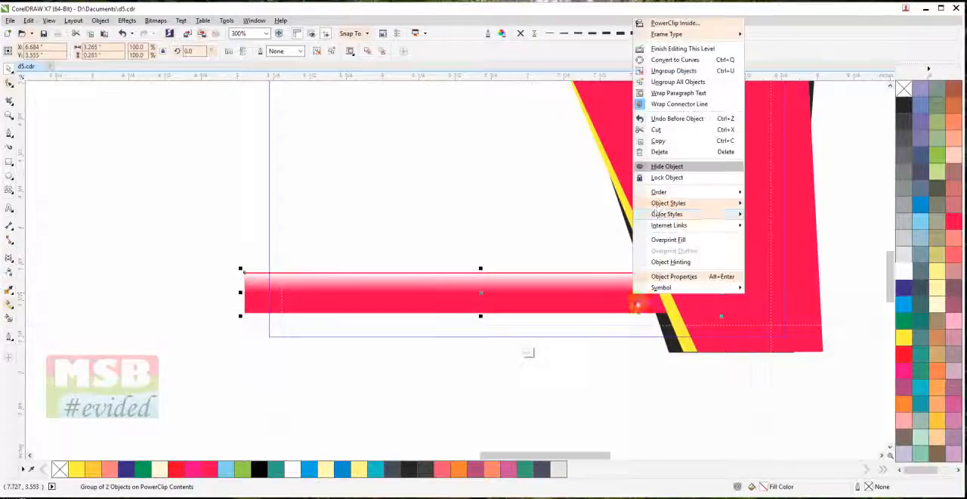
{"action": "mouse_move", "coordinate": [684, 192]}
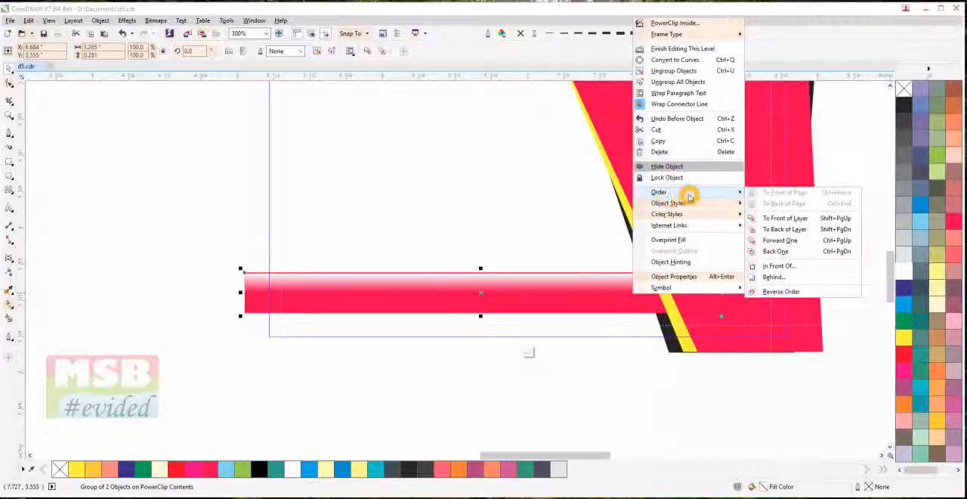
{"action": "left_click", "coordinate": [781, 230]}
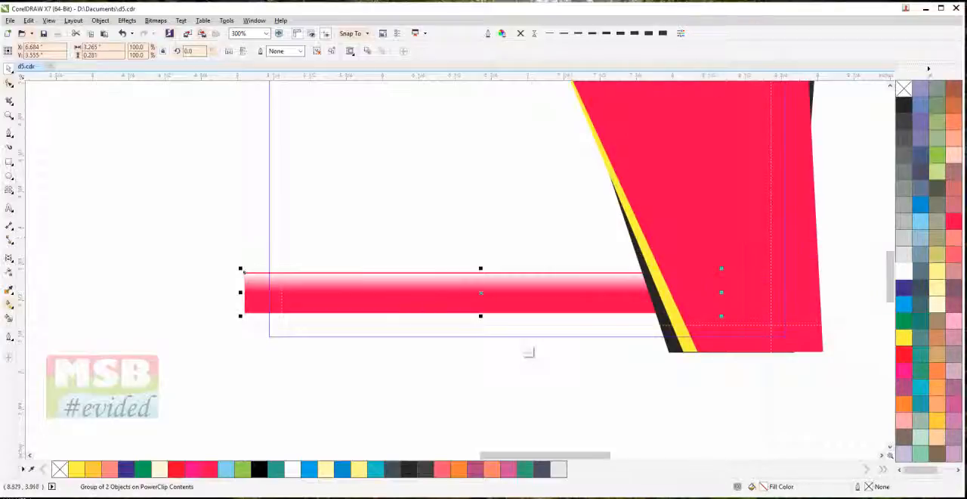
{"action": "left_click", "coordinate": [572, 389]}
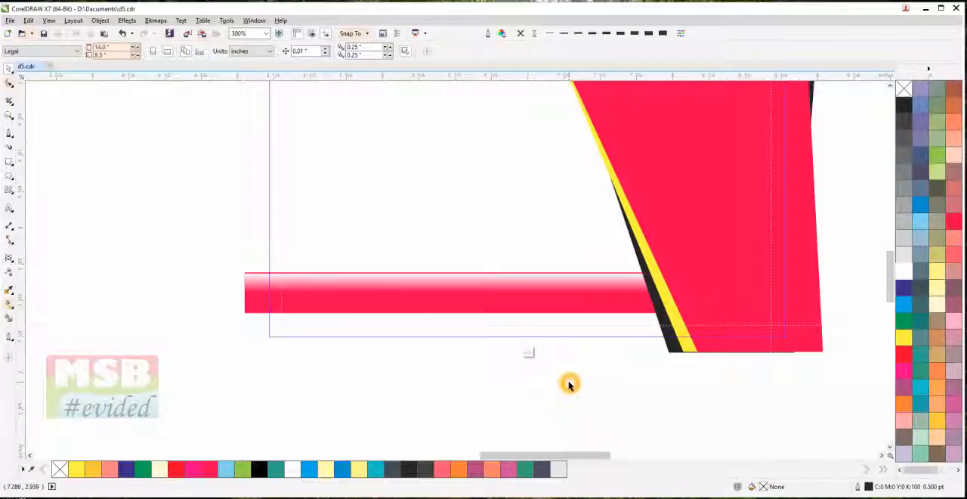
Apply a horizontal linear transparency to the grouped bar, fading out toward the black slanted shape
{"action": "left_click", "coordinate": [544, 302]}
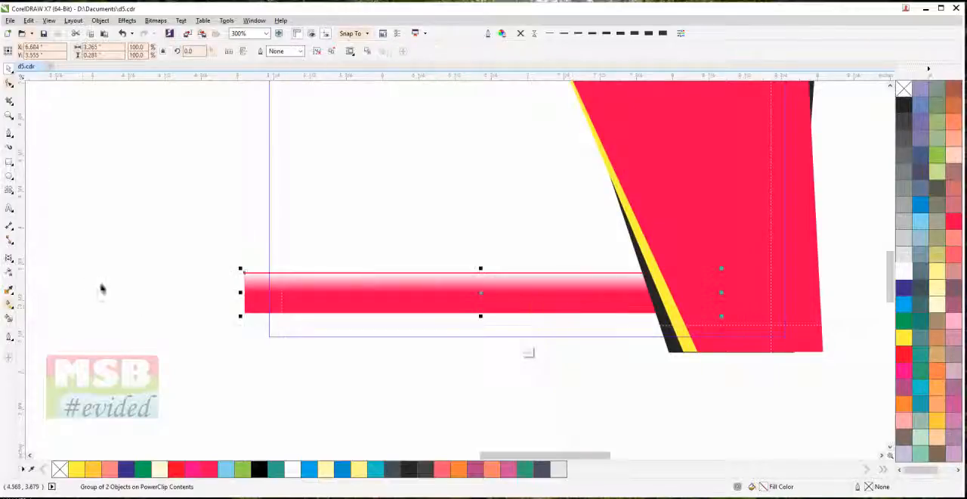
{"action": "left_click", "coordinate": [9, 275]}
{"action": "left_click_drag", "start_coordinate": [576, 290], "coordinate": [625, 289]}
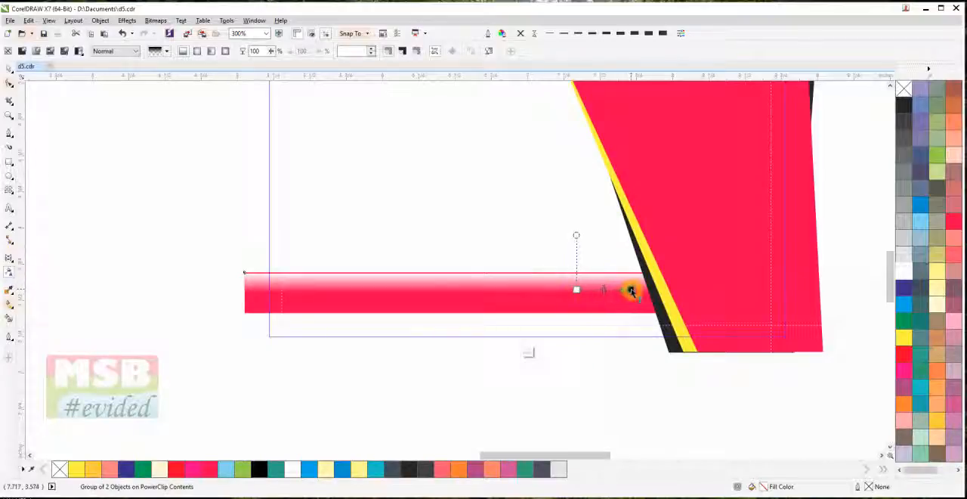
Undo the linear transparency on the grouped bar and finish editing the card's clipped contents
{"action": "left_click", "coordinate": [631, 290]}
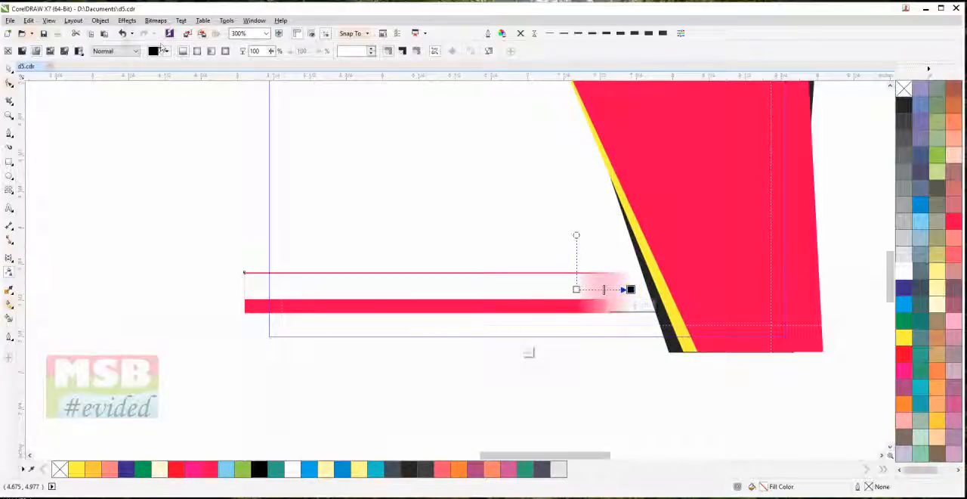
{"action": "left_click", "coordinate": [122, 34]}
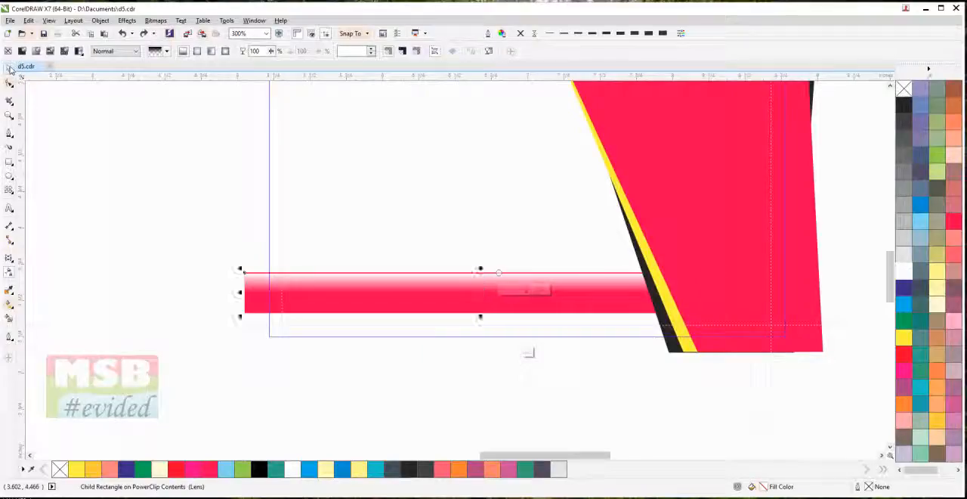
{"action": "left_click", "coordinate": [91, 185]}
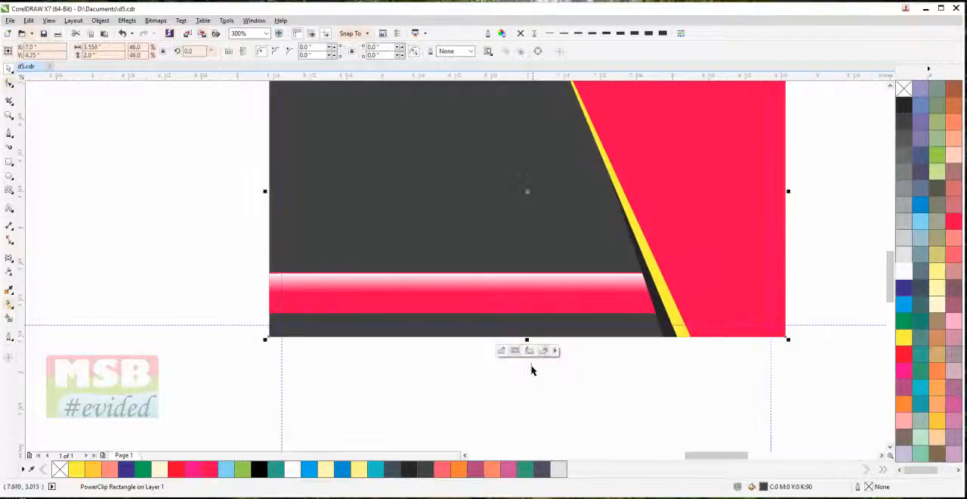
{"action": "left_click", "coordinate": [535, 376]}
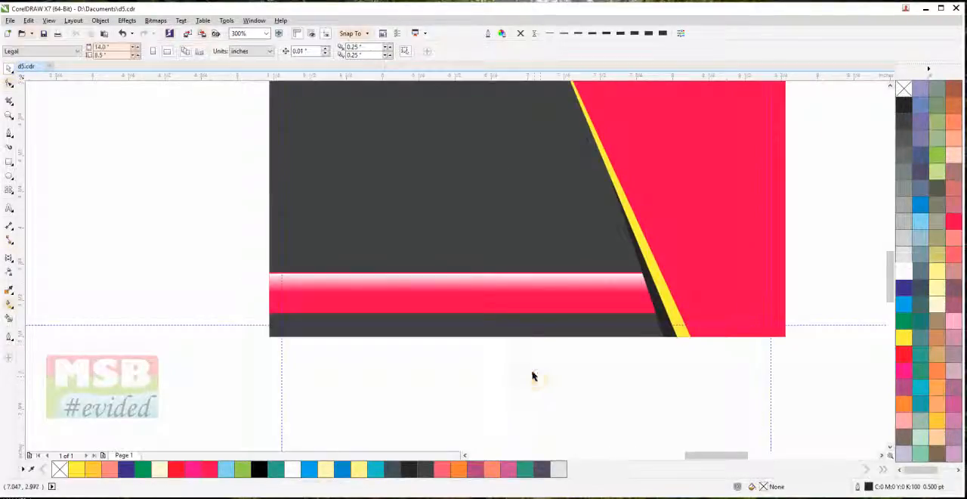
{"action": "scroll", "coordinate": [541, 349], "scroll_direction": "down", "scroll_amount": 2}
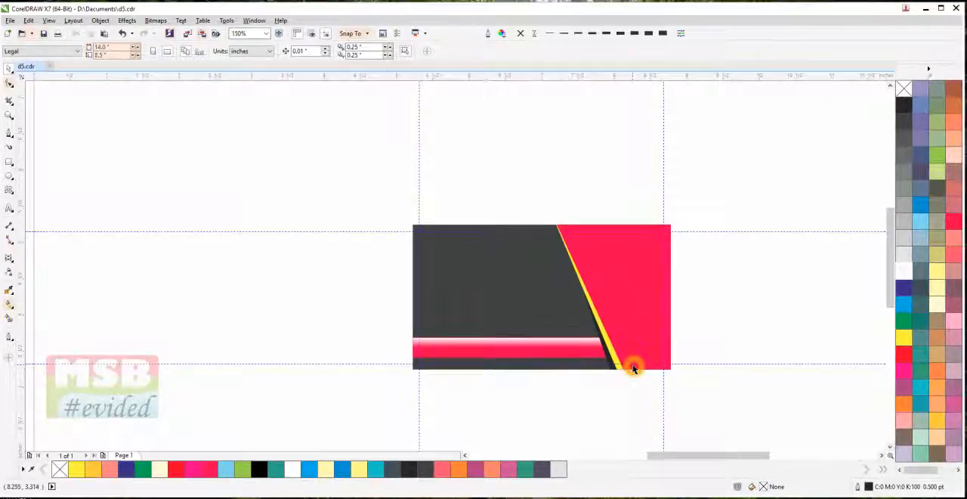
{"action": "left_click", "coordinate": [669, 325]}
{"action": "double_click", "coordinate": [669, 325]}
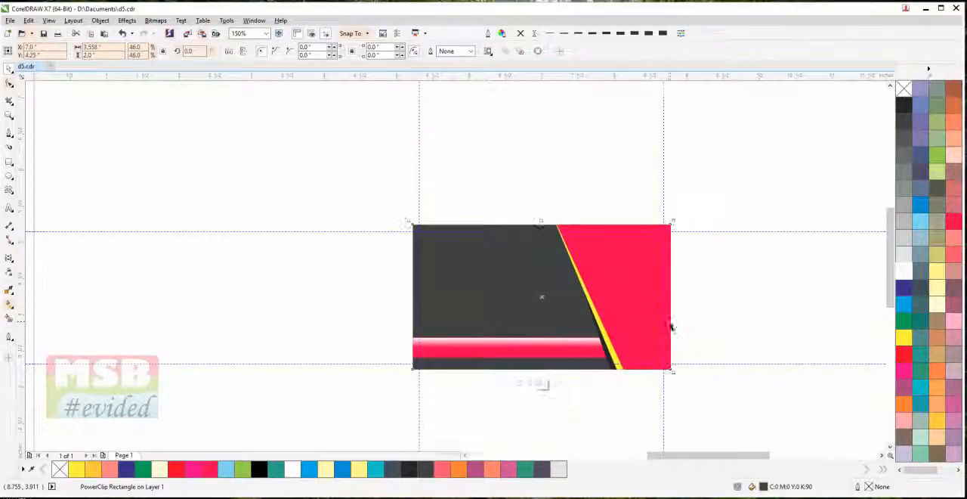
{"action": "left_click", "coordinate": [669, 325]}
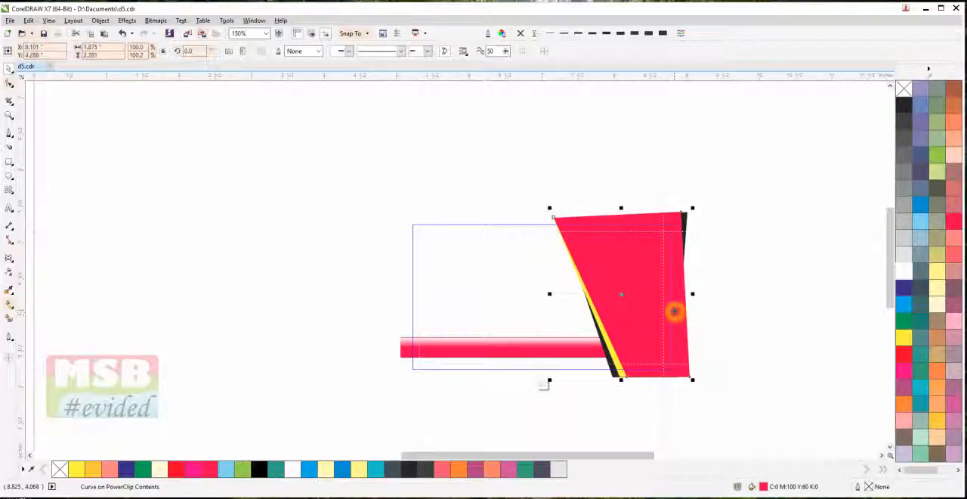
{"action": "left_click", "coordinate": [612, 373]}
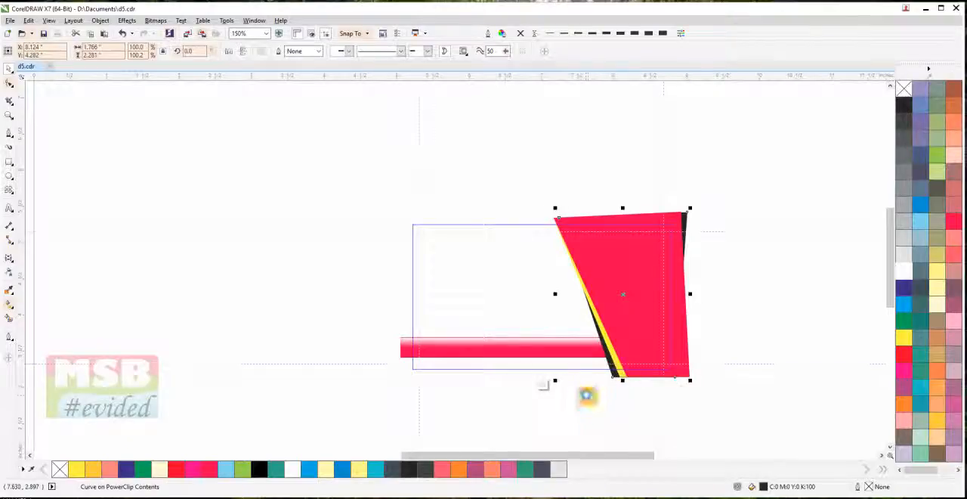
{"action": "left_click", "coordinate": [587, 399], "text": "ctrl"}
{"action": "left_click", "coordinate": [587, 397]}
{"action": "left_click", "coordinate": [639, 351]}
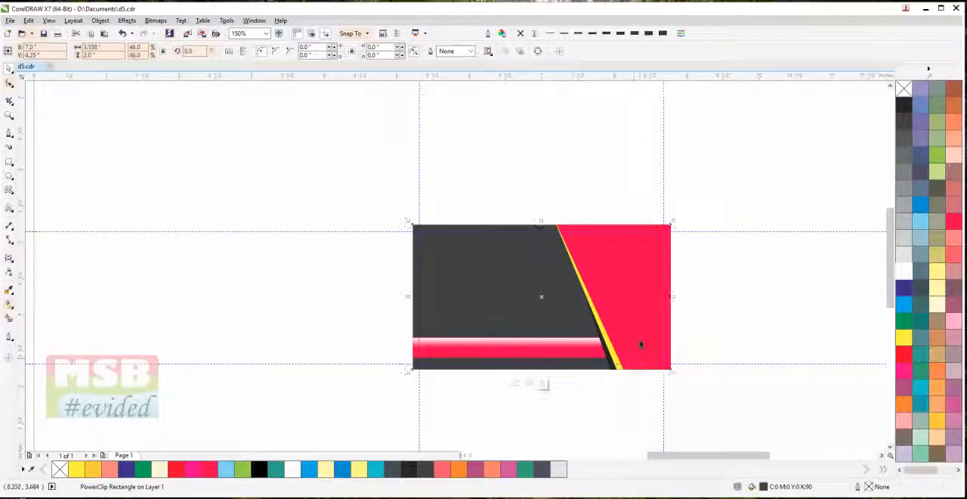
Edit the card's clipped contents and draw a closed slanted outline about 2.29 by 2.78 inches over the crimson shape with the Pen tool
{"action": "double_click", "coordinate": [640, 344]}
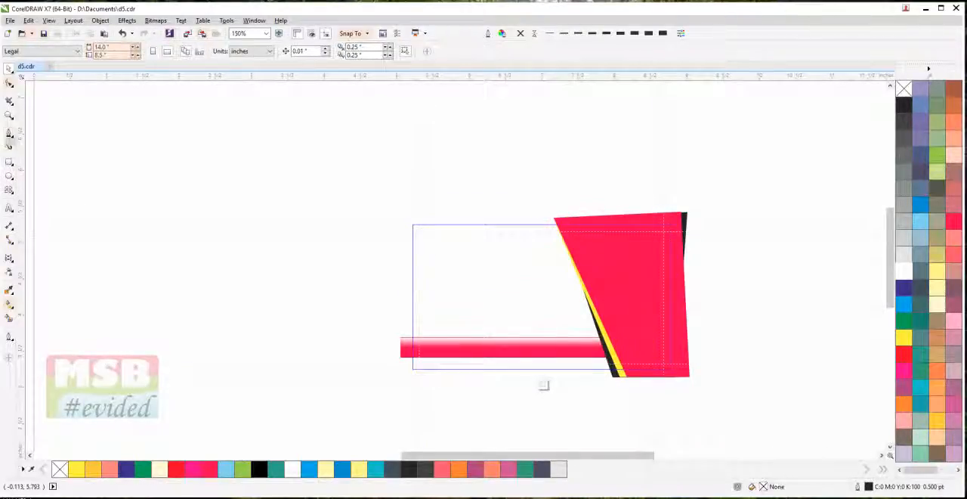
{"action": "left_click", "coordinate": [9, 133]}
{"action": "left_click", "coordinate": [551, 238]}
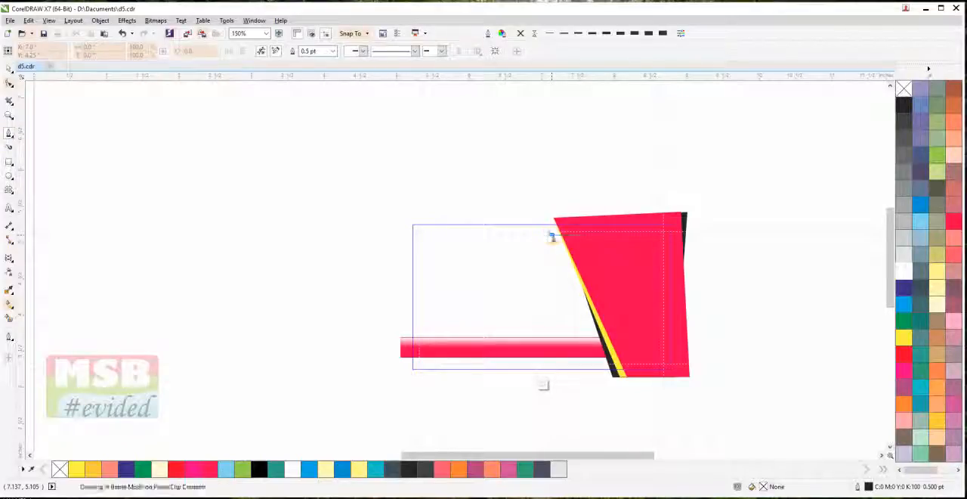
{"action": "left_click", "coordinate": [704, 236]}
{"action": "left_click", "coordinate": [718, 424]}
{"action": "left_click", "coordinate": [641, 402]}
{"action": "left_click", "coordinate": [584, 254]}
{"action": "left_click", "coordinate": [579, 238]}
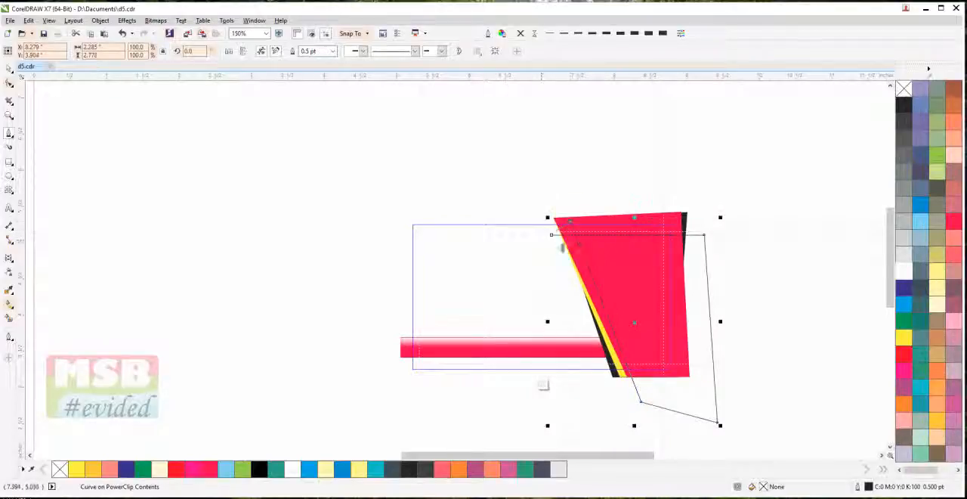
Reshape the outline's upper-left corner nodes so its slanted edge starts inside the crimson shape, just below the upper margin guideline
{"action": "left_click", "coordinate": [9, 83]}
{"action": "scroll", "coordinate": [572, 217], "scroll_direction": "up", "scroll_amount": 2}
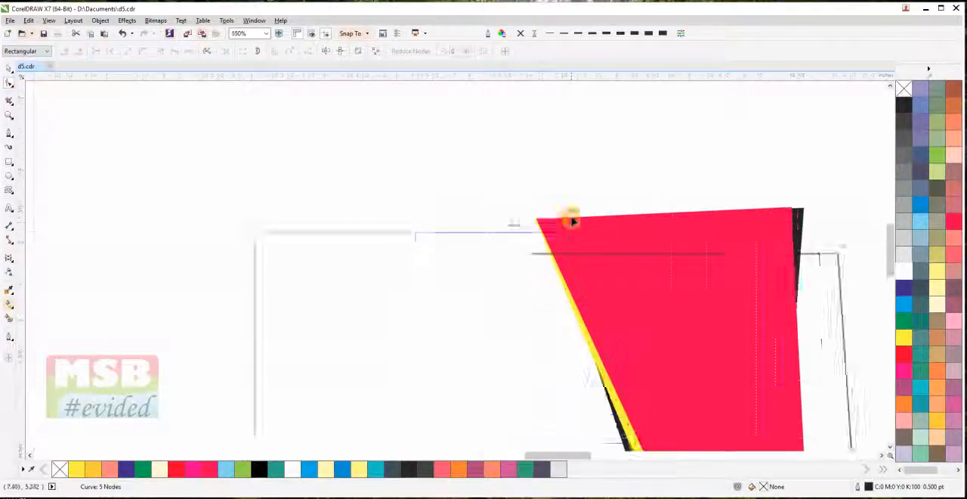
{"action": "left_click_drag", "start_coordinate": [495, 291], "coordinate": [587, 291]}
{"action": "left_click_drag", "start_coordinate": [570, 238], "coordinate": [589, 290]}
{"action": "left_click", "coordinate": [9, 68]}
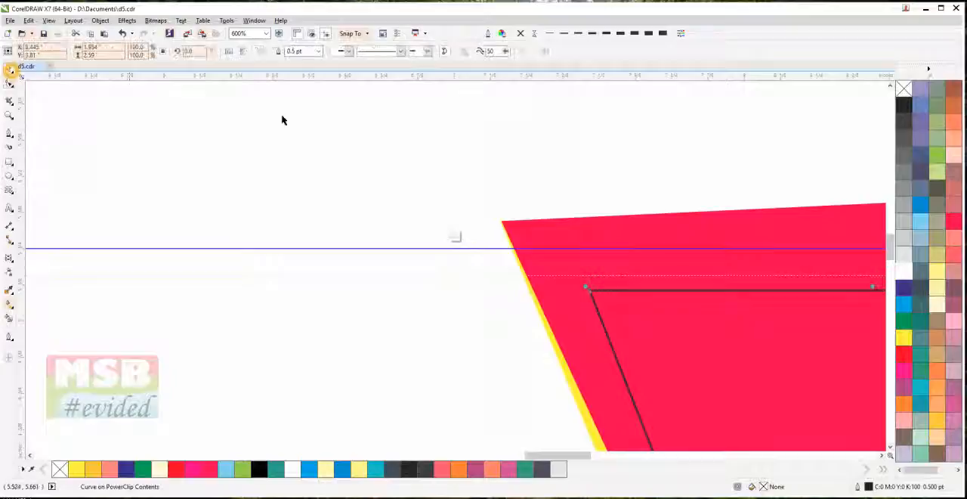
Fill the drawn shape with white and remove its outline
{"action": "left_click", "coordinate": [904, 271]}
{"action": "scroll", "coordinate": [731, 271], "scroll_direction": "down", "scroll_amount": 2}
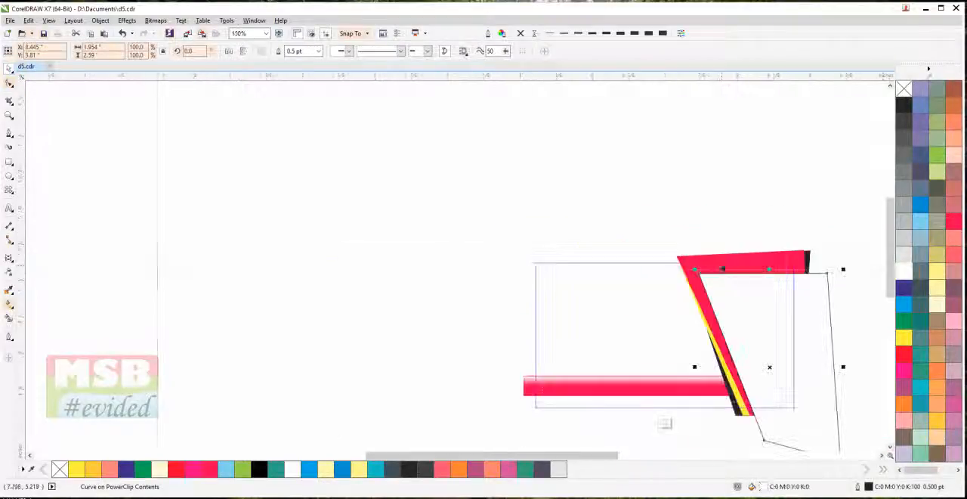
{"action": "left_click_drag", "start_coordinate": [719, 194], "coordinate": [554, 141]}
{"action": "left_click", "coordinate": [534, 33]}
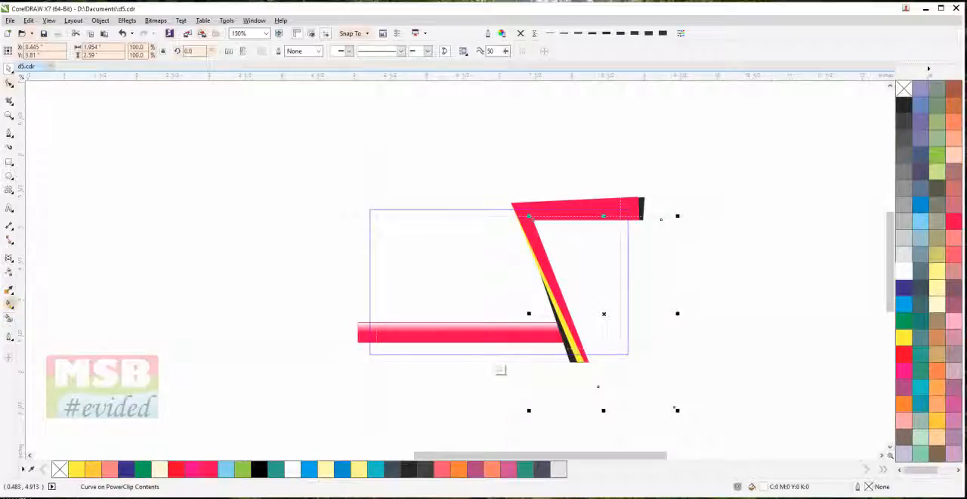
Apply a linear transparency to the white shape, fading from its upper edge down to the middle of the crimson shape
{"action": "left_click", "coordinate": [10, 274]}
{"action": "left_click_drag", "start_coordinate": [570, 173], "coordinate": [587, 283]}
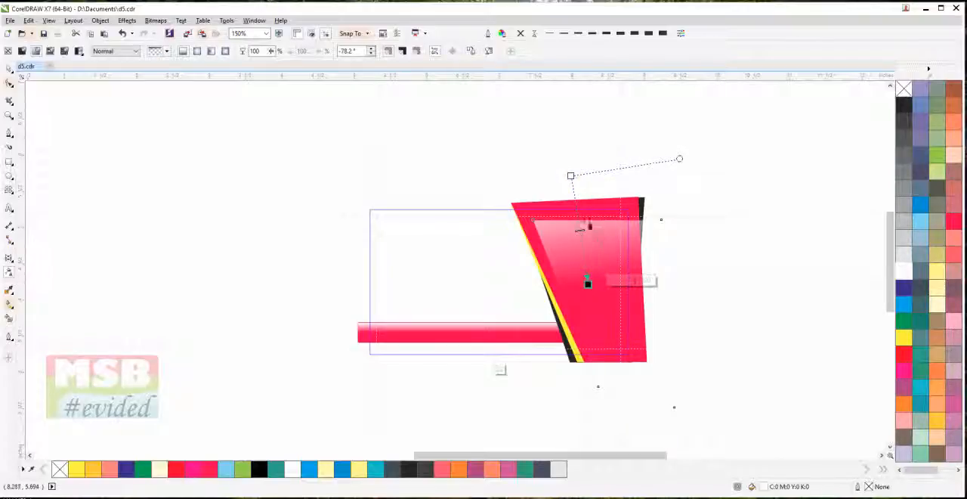
{"action": "left_click_drag", "start_coordinate": [571, 175], "coordinate": [574, 187]}
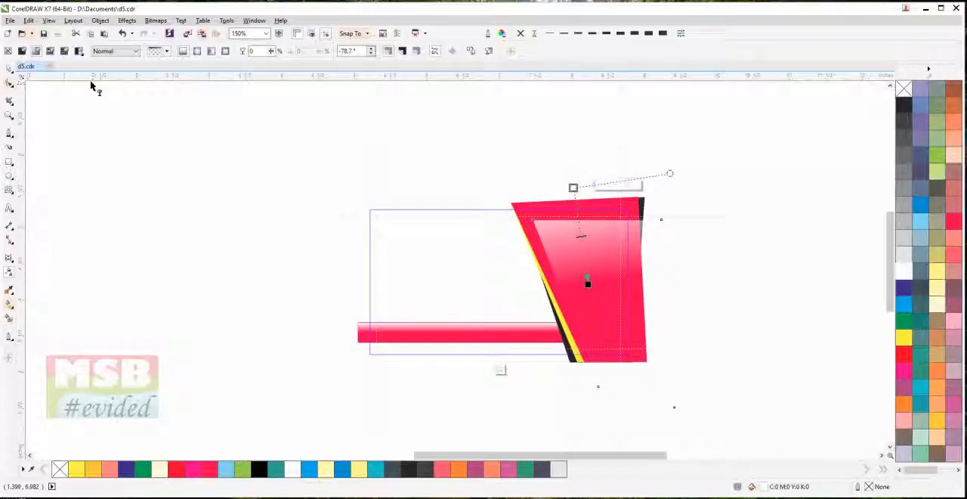
{"action": "left_click", "coordinate": [9, 68]}
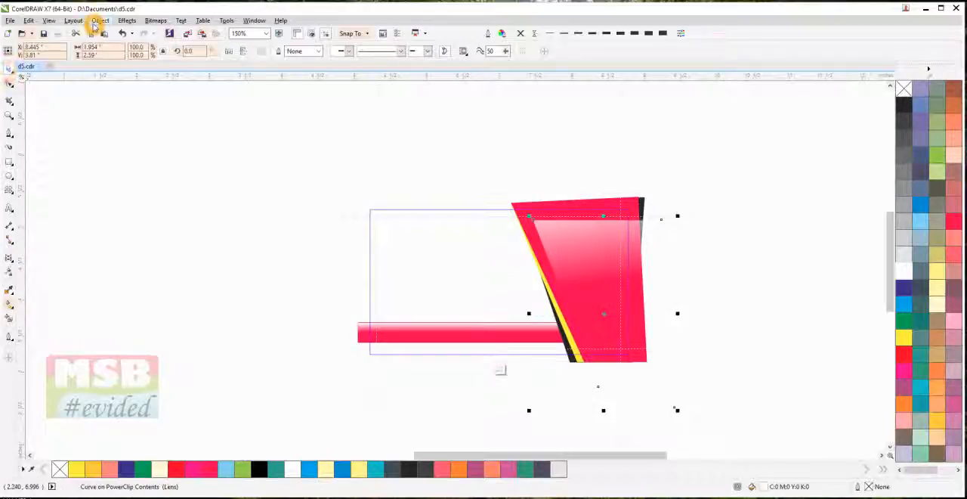
PowerClip the faded white highlight inside the crimson slanted shape
{"action": "left_click", "coordinate": [100, 21]}
{"action": "mouse_move", "coordinate": [119, 108]}
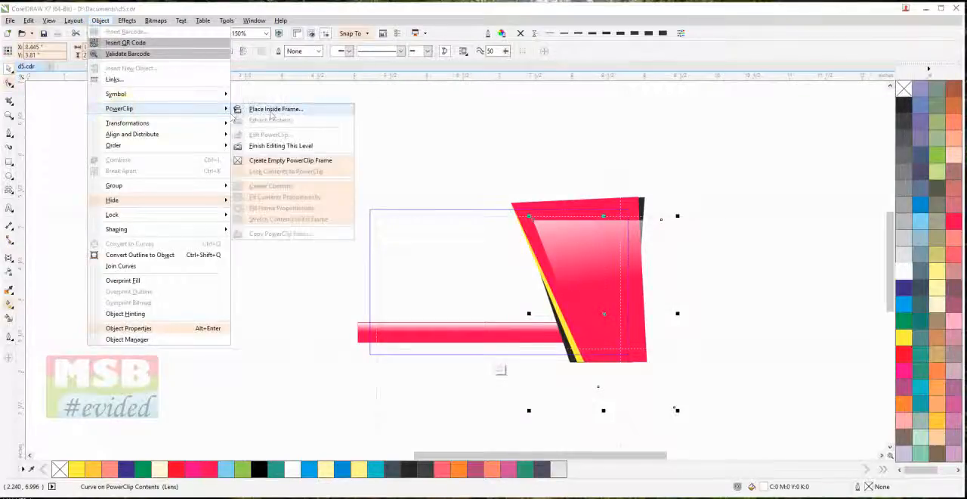
{"action": "left_click", "coordinate": [270, 113]}
{"action": "left_click", "coordinate": [557, 201]}
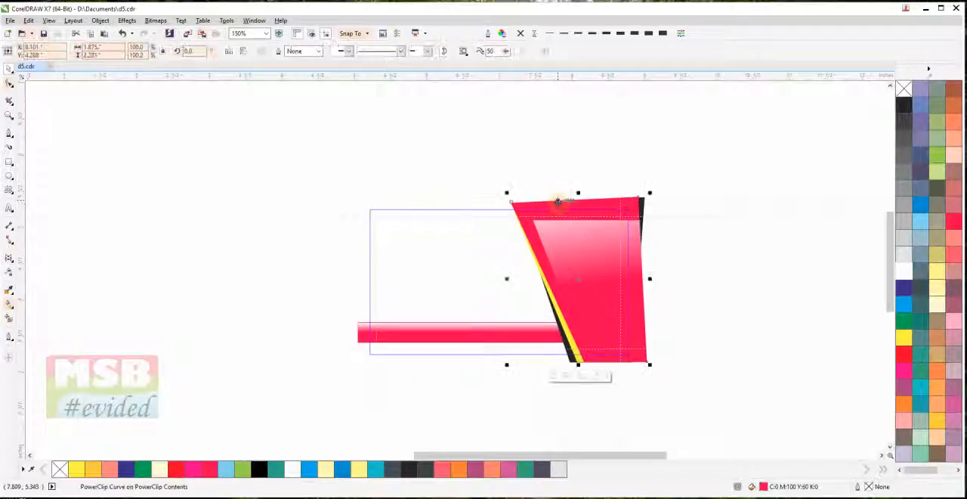
{"action": "double_click", "coordinate": [558, 202]}
{"action": "left_click", "coordinate": [564, 208]}
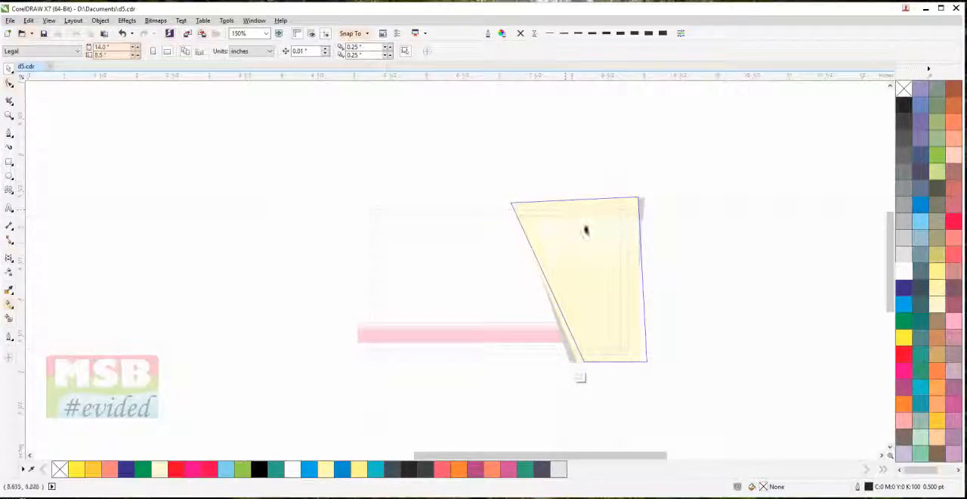
{"action": "left_click", "coordinate": [726, 155], "text": "ctrl"}
{"action": "left_click", "coordinate": [726, 154], "text": "ctrl"}
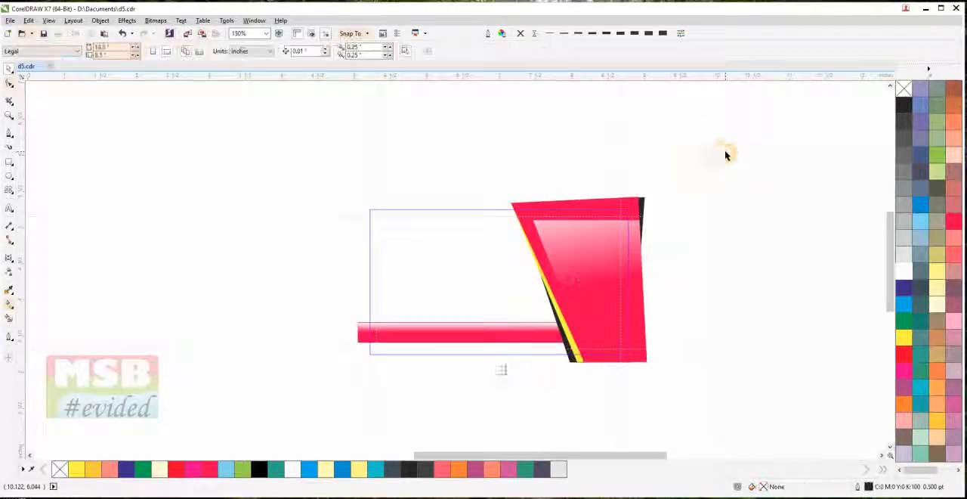
Edit the crimson shape's clipped contents and stretch the white highlight sideways to reach the slanted yellow edge, finishing the edit
{"action": "double_click", "coordinate": [567, 235]}
{"action": "scroll", "coordinate": [568, 237], "scroll_direction": "up", "scroll_amount": 2}
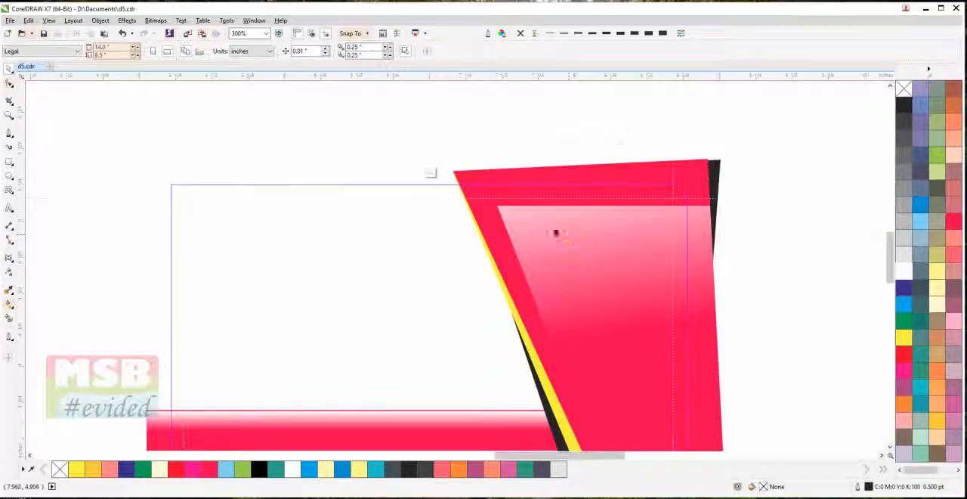
{"action": "double_click", "coordinate": [571, 289]}
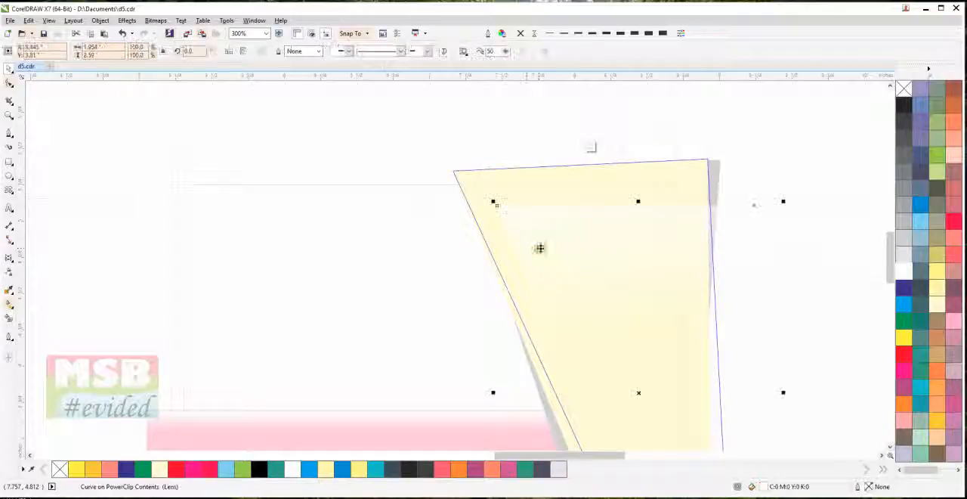
{"action": "left_click_drag", "start_coordinate": [494, 392], "coordinate": [460, 392]}
{"action": "left_click", "coordinate": [478, 125], "text": "ctrl"}
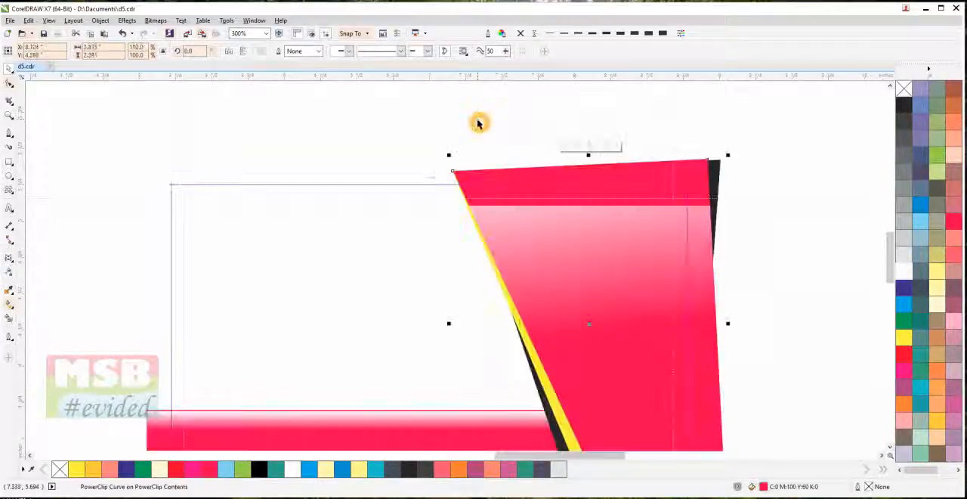
{"action": "left_click", "coordinate": [478, 123], "text": "ctrl"}
{"action": "left_click", "coordinate": [479, 123]}
Examine the whole card at several magnifications and compare it with the reference card beside the page
{"action": "scroll", "coordinate": [483, 208], "scroll_direction": "down", "scroll_amount": 2}
{"action": "left_click_drag", "start_coordinate": [479, 272], "coordinate": [551, 315]}
{"action": "scroll", "coordinate": [573, 323], "scroll_direction": "down", "scroll_amount": 1}
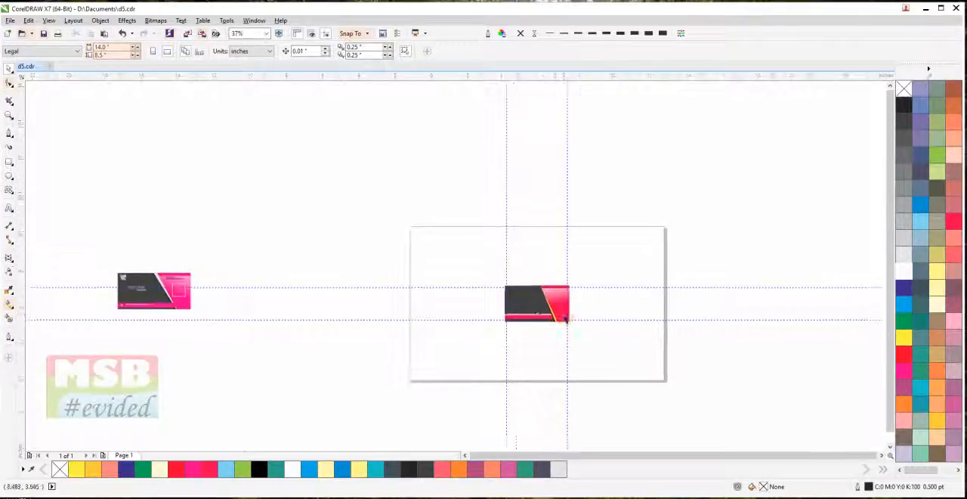
{"action": "scroll", "coordinate": [568, 306], "scroll_direction": "up", "scroll_amount": 1}
{"action": "scroll", "coordinate": [567, 306], "scroll_direction": "down", "scroll_amount": 1}
{"action": "scroll", "coordinate": [551, 309], "scroll_direction": "up", "scroll_amount": 3}
{"action": "scroll", "coordinate": [810, 339], "scroll_direction": "up", "scroll_amount": 1}
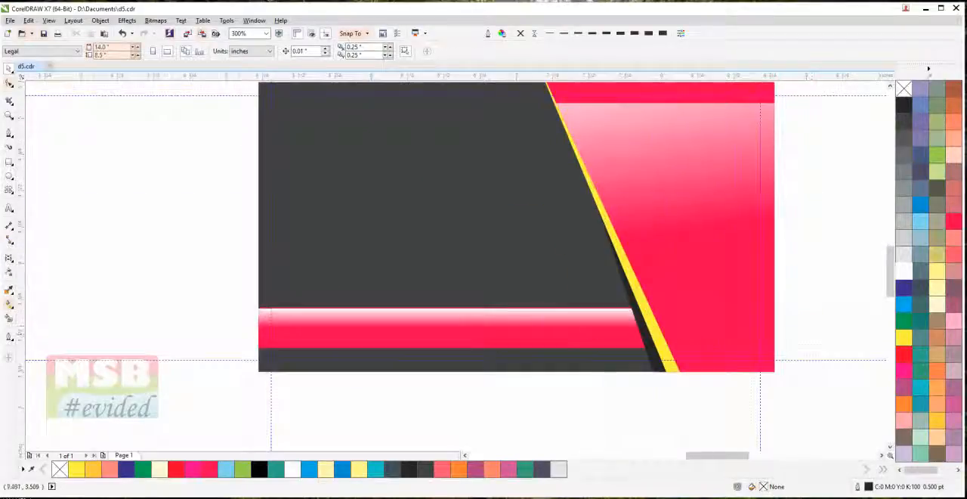
Edit the card's clipped contents again and delete only the white highlight from the grouped bar, keeping the crimson rectangle
{"action": "double_click", "coordinate": [589, 332]}
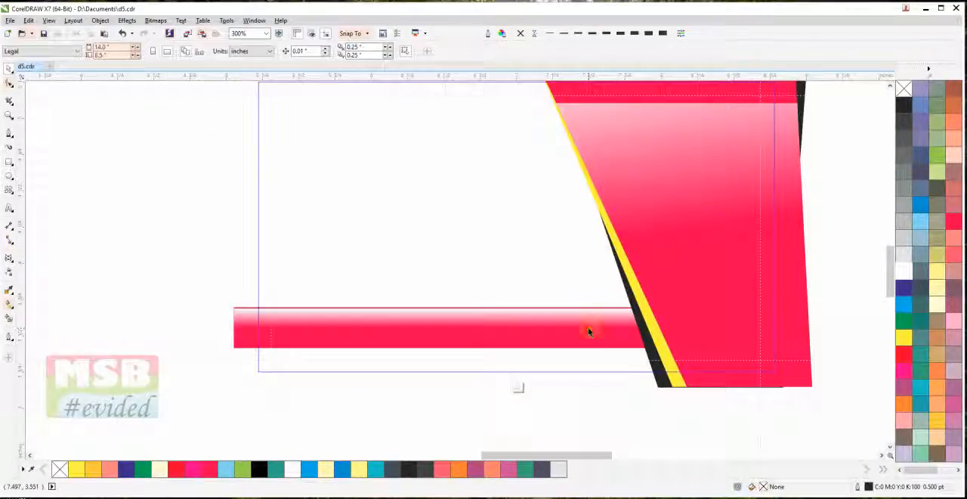
{"action": "left_click_drag", "start_coordinate": [170, 261], "coordinate": [741, 373]}
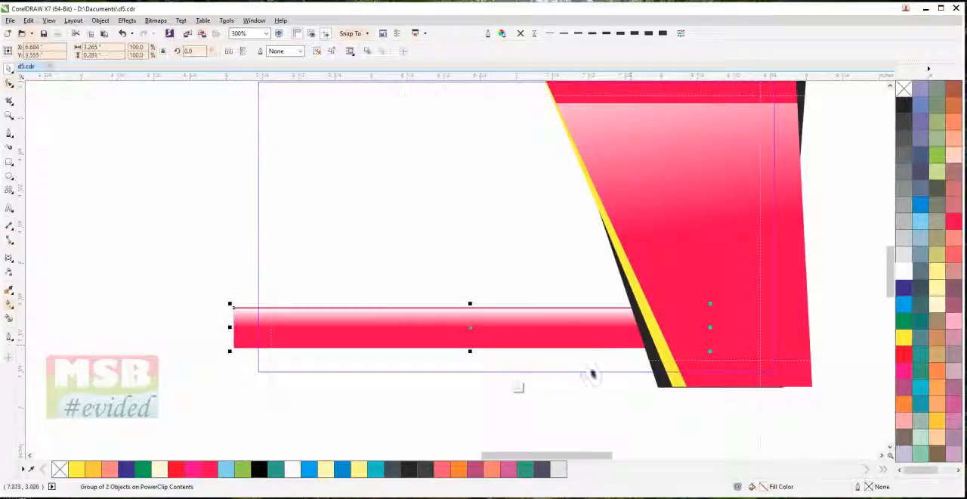
{"action": "left_click", "coordinate": [524, 318]}
{"action": "key", "text": "Delete"}
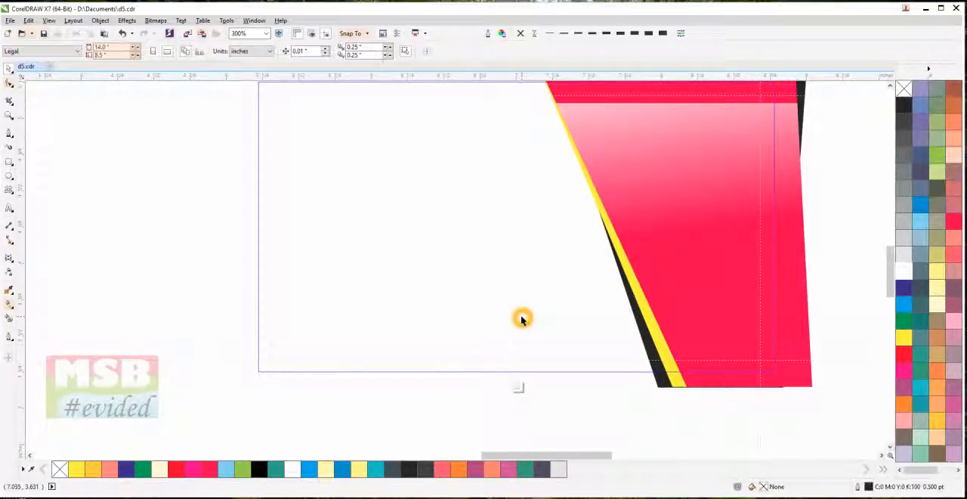
{"action": "key", "text": "ctrl+z"}
{"action": "left_click", "coordinate": [524, 321], "text": "ctrl"}
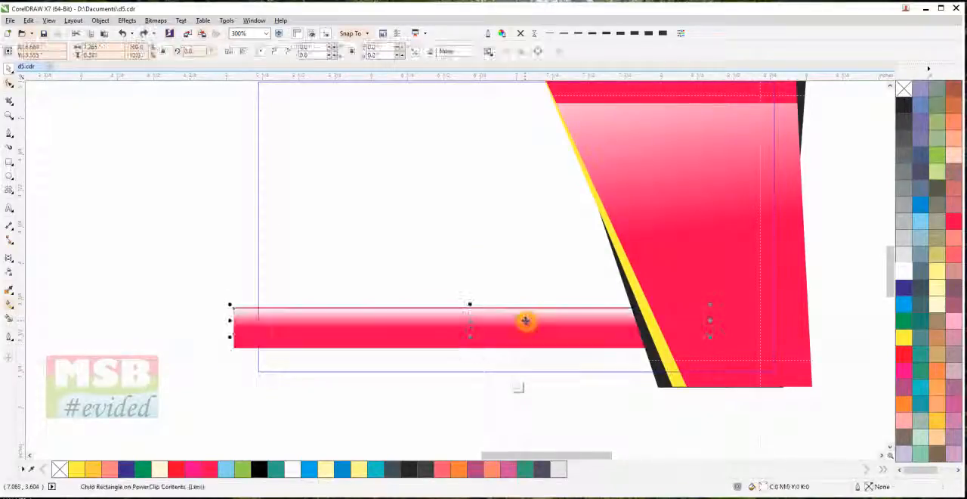
{"action": "left_click", "coordinate": [520, 320]}
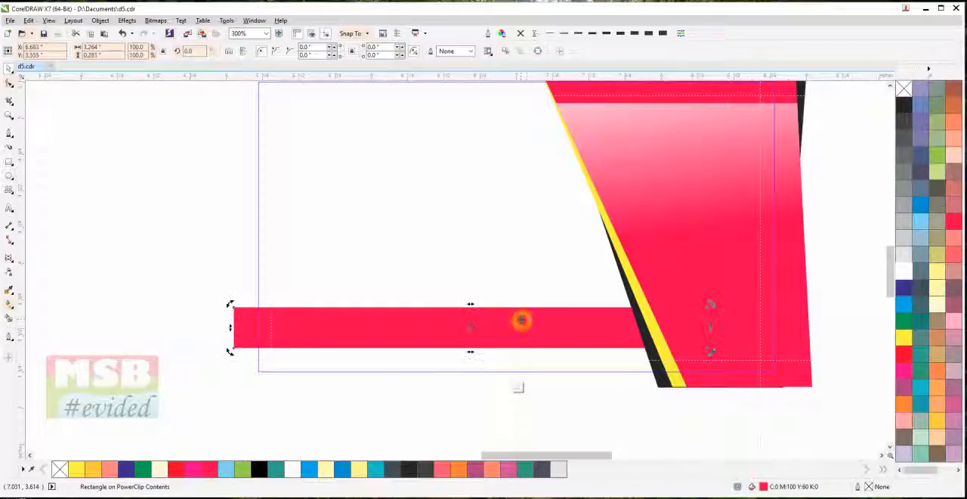
Bring the crimson bar in front of the slanted shapes and move it down about 0.08 inch
{"action": "key", "text": "shift+Page_Up"}
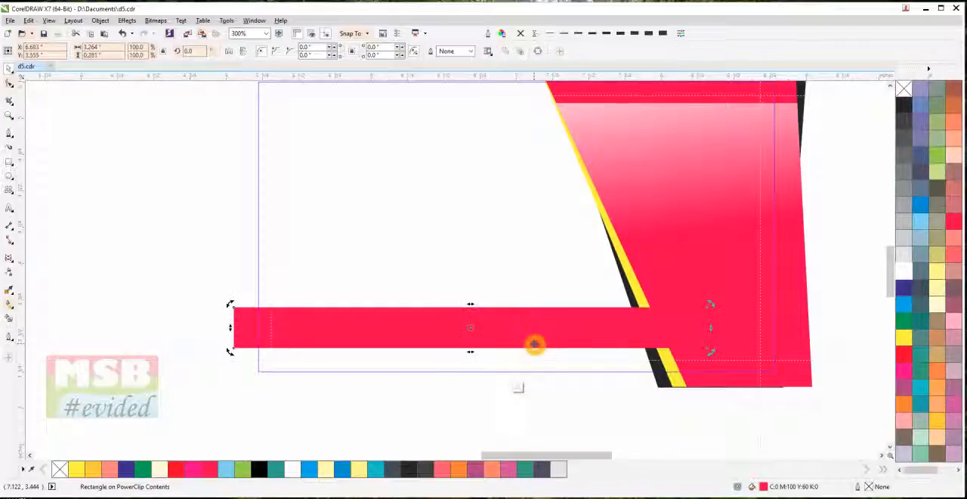
{"action": "left_click", "coordinate": [159, 125]}
{"action": "left_click", "coordinate": [347, 331]}
{"action": "left_click_drag", "start_coordinate": [347, 331], "coordinate": [348, 342]}
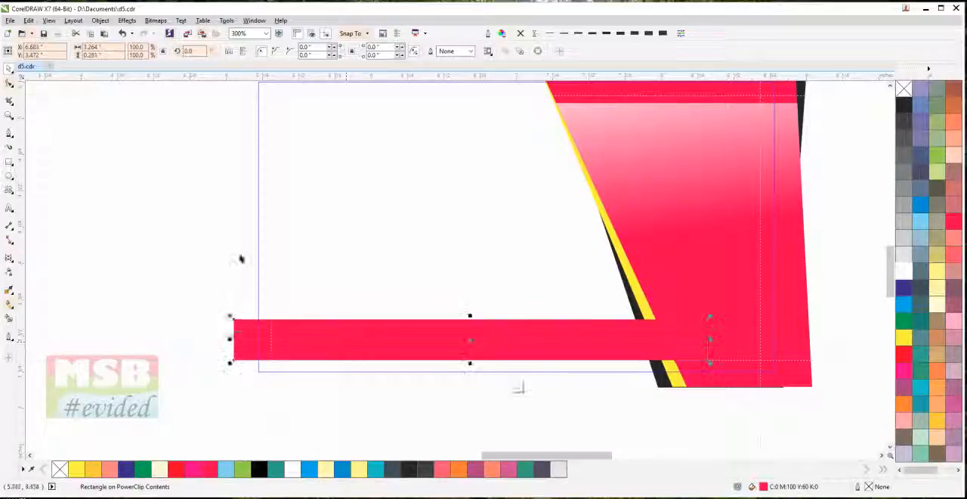
Finish editing the card's clipped contents and check the whole card at a lower magnification
{"action": "left_click", "coordinate": [189, 211], "text": "ctrl"}
{"action": "left_click", "coordinate": [189, 211]}
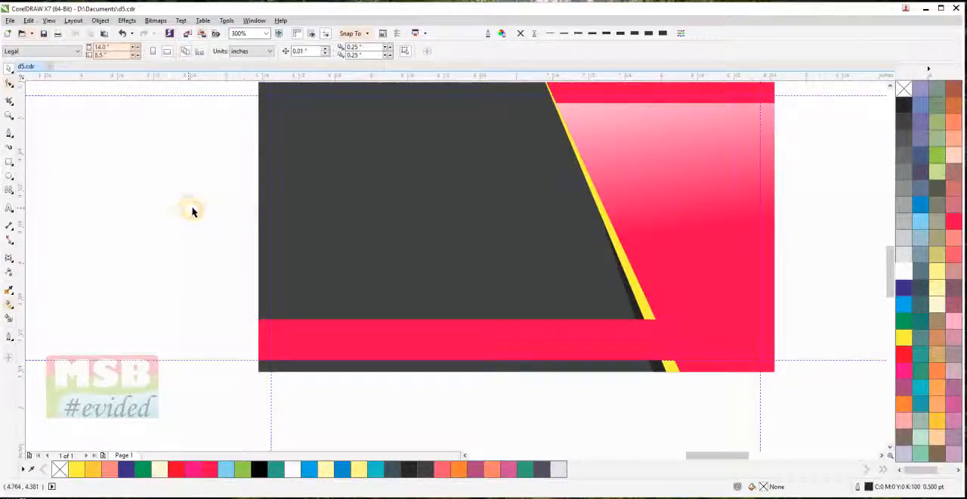
{"action": "scroll", "coordinate": [192, 209], "scroll_direction": "down", "scroll_amount": 1}
{"action": "left_click_drag", "start_coordinate": [194, 209], "coordinate": [265, 241]}
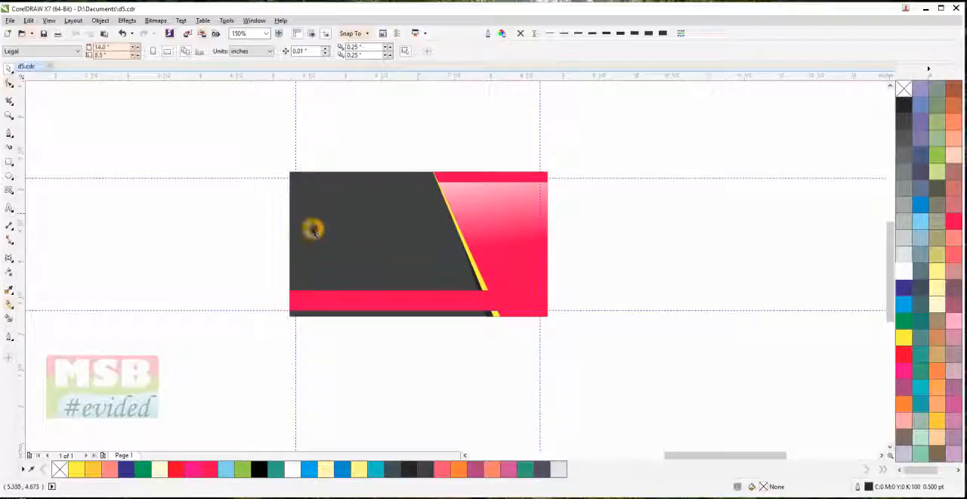
{"action": "left_click", "coordinate": [425, 296]}
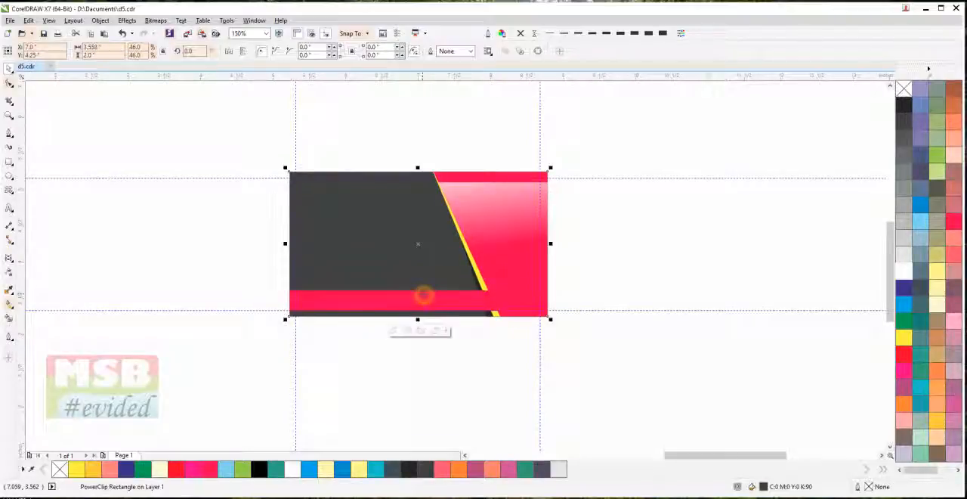
{"action": "left_click", "coordinate": [421, 363]}
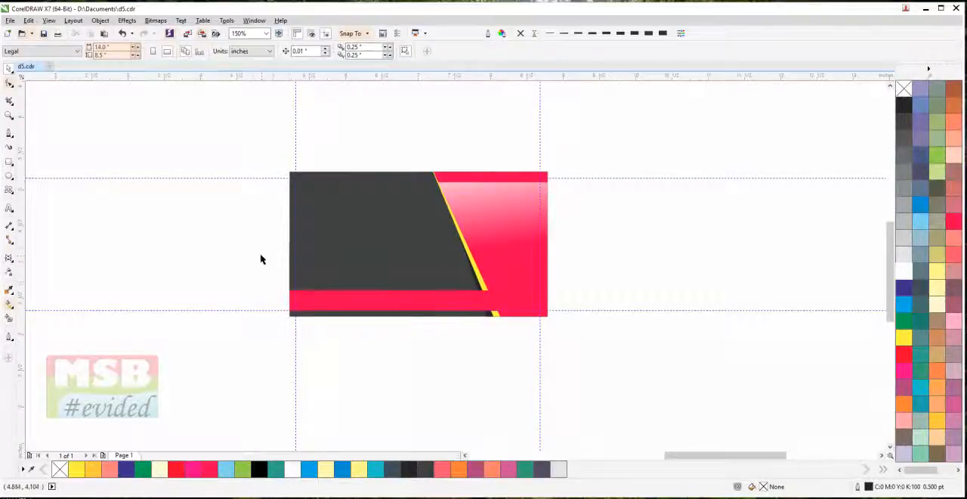
Copy the logo, name, contact and address texts, address icon and white square frame from the reference card
{"action": "scroll", "coordinate": [261, 256], "scroll_direction": "down", "scroll_amount": 1}
{"action": "left_click_drag", "start_coordinate": [262, 256], "coordinate": [356, 282]}
{"action": "scroll", "coordinate": [134, 261], "scroll_direction": "down", "scroll_amount": 2}
{"action": "left_click_drag", "start_coordinate": [121, 260], "coordinate": [353, 269]}
{"action": "scroll", "coordinate": [251, 266], "scroll_direction": "up", "scroll_amount": 3}
{"action": "left_click", "coordinate": [163, 255]}
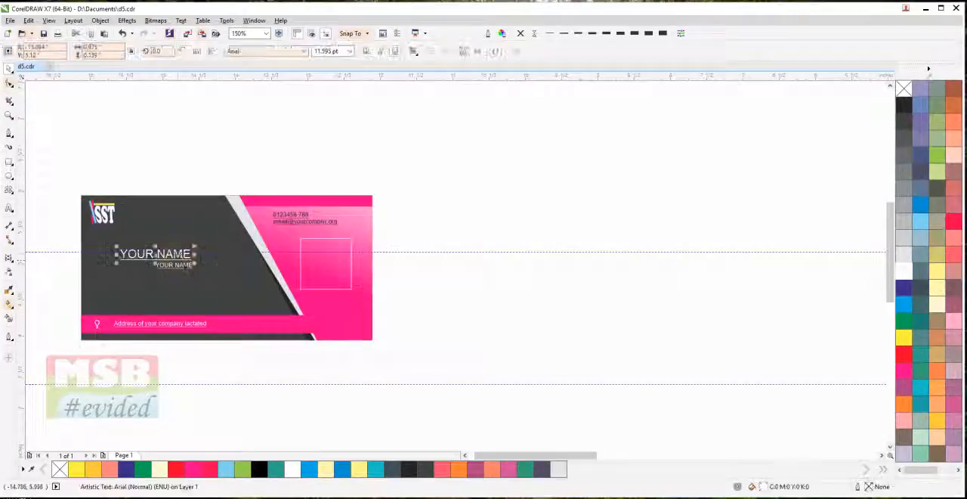
{"action": "left_click", "coordinate": [155, 156]}
{"action": "left_click_drag", "start_coordinate": [46, 136], "coordinate": [358, 357]}
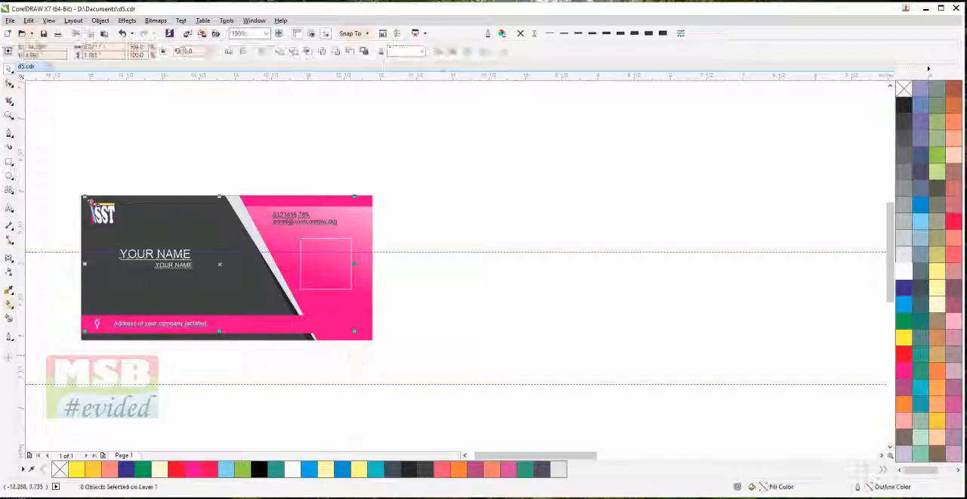
{"action": "right_click", "coordinate": [174, 261]}
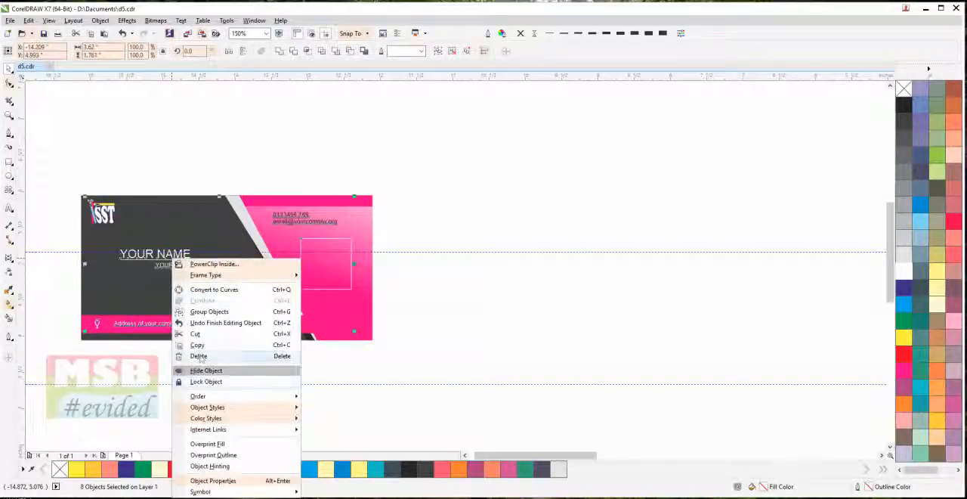
{"action": "left_click", "coordinate": [200, 346]}
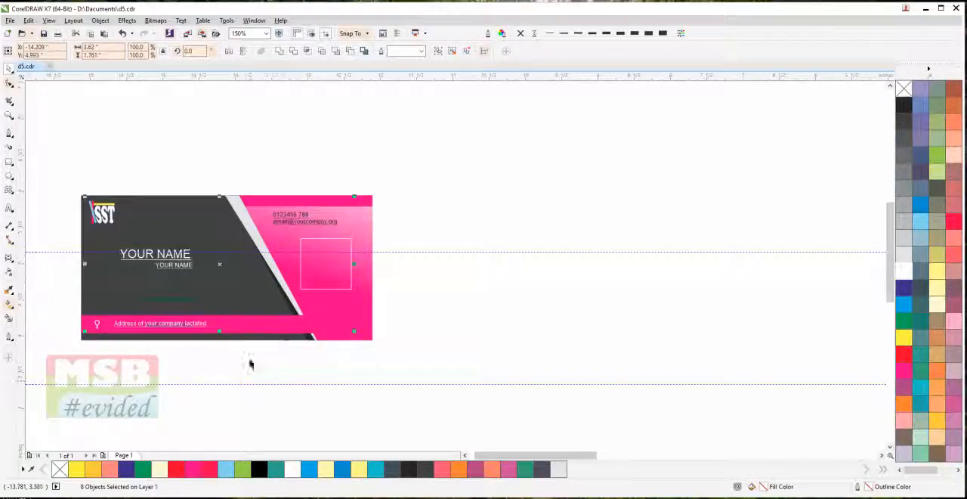
Paste the copied logo, texts, icon and frame over the crimson card as one group centered on the page
{"action": "scroll", "coordinate": [249, 332], "scroll_direction": "down", "scroll_amount": 3}
{"action": "left_click_drag", "start_coordinate": [245, 326], "coordinate": [448, 342]}
{"action": "key", "text": "ctrl+g"}
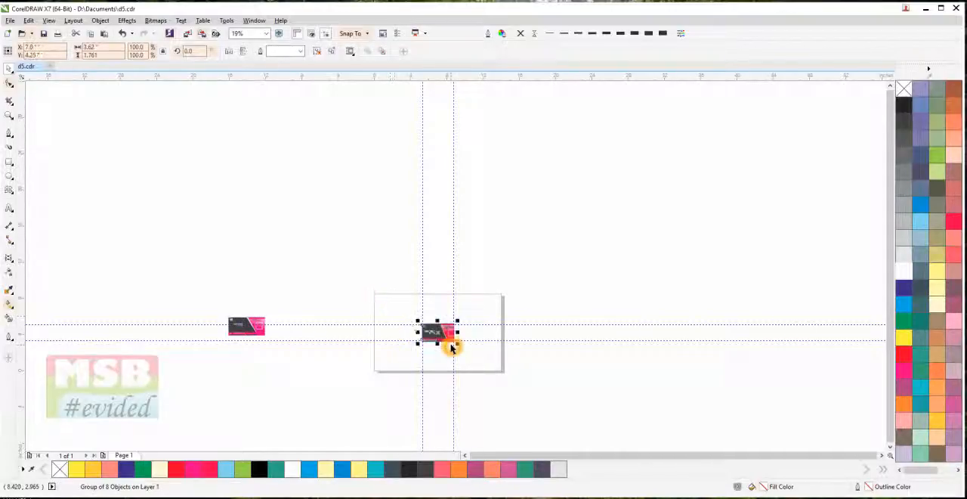
{"action": "scroll", "coordinate": [448, 343], "scroll_direction": "up", "scroll_amount": 5}
{"action": "scroll", "coordinate": [293, 225], "scroll_direction": "up", "scroll_amount": 2}
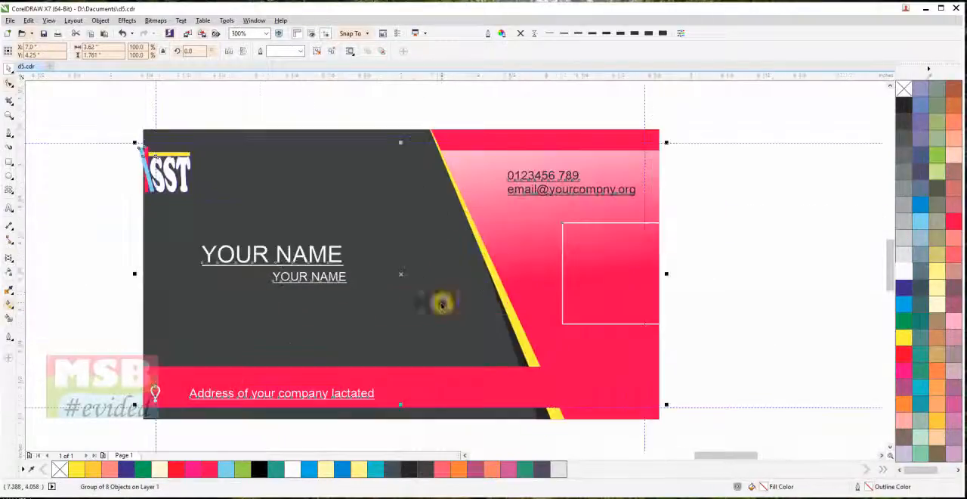
Scale the pasted group down to about 3.455 by 1.681 inches and shift only the white square frame left, nearer the slanted edge
{"action": "left_click_drag", "start_coordinate": [665, 406], "coordinate": [644, 390]}
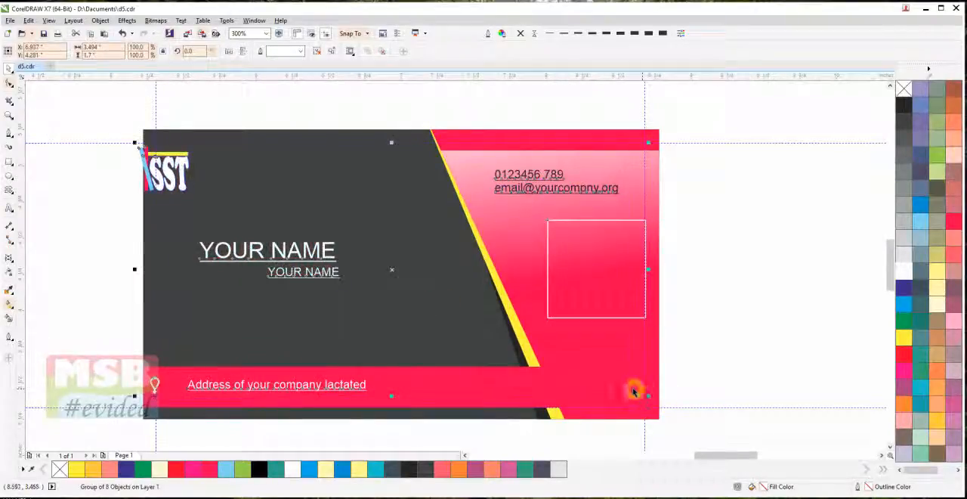
{"action": "left_click_drag", "start_coordinate": [136, 144], "coordinate": [140, 144]}
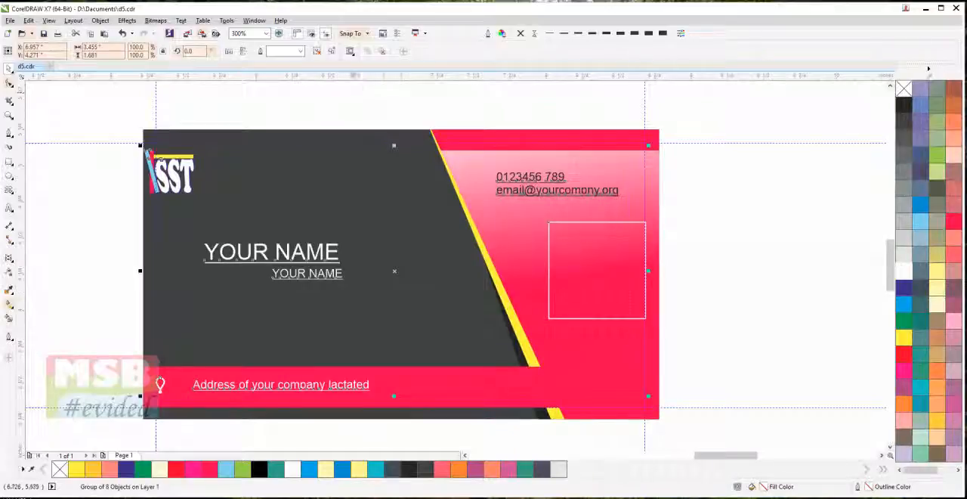
{"action": "left_click_drag", "start_coordinate": [615, 246], "coordinate": [592, 240]}
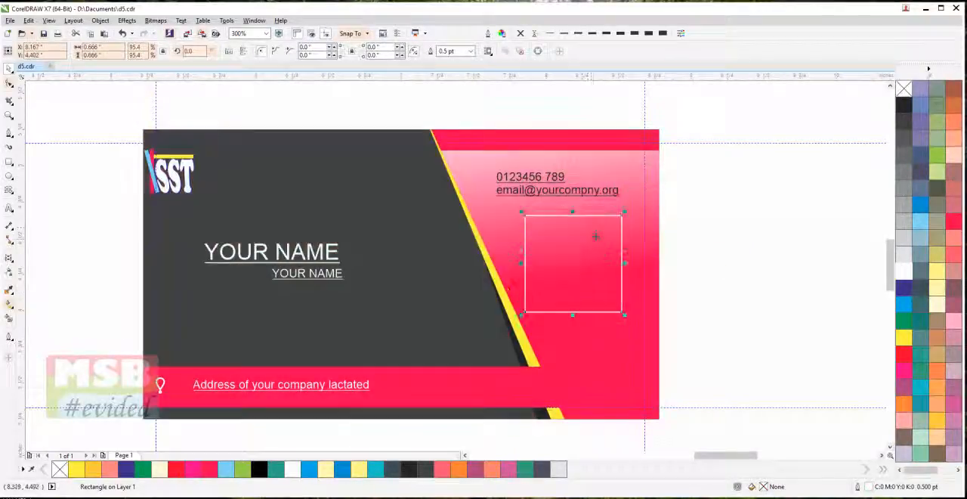
{"action": "left_click", "coordinate": [737, 184]}
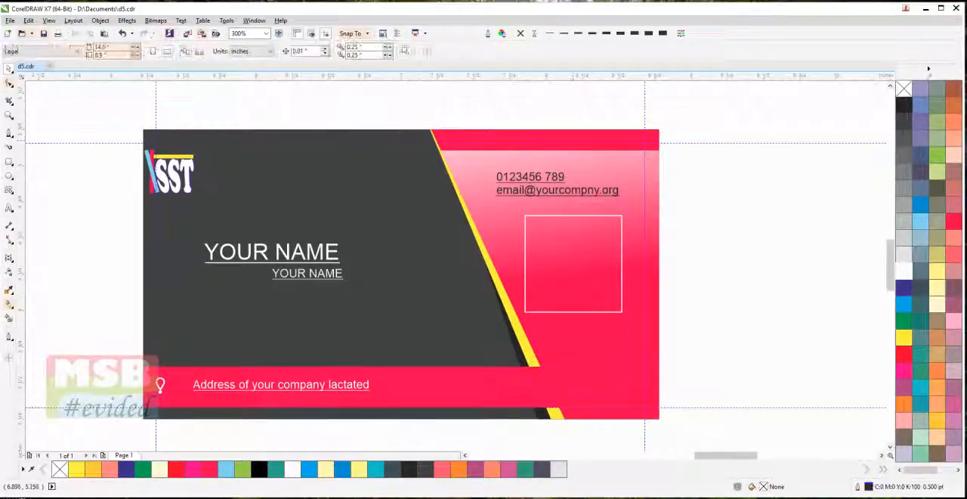
Delete the four guidelines surrounding the card
{"action": "left_click", "coordinate": [645, 99]}
{"action": "key", "text": "Delete"}
{"action": "left_click", "coordinate": [680, 143]}
{"action": "key", "text": "Delete"}
{"action": "left_click", "coordinate": [706, 407]}
{"action": "key", "text": "Delete"}
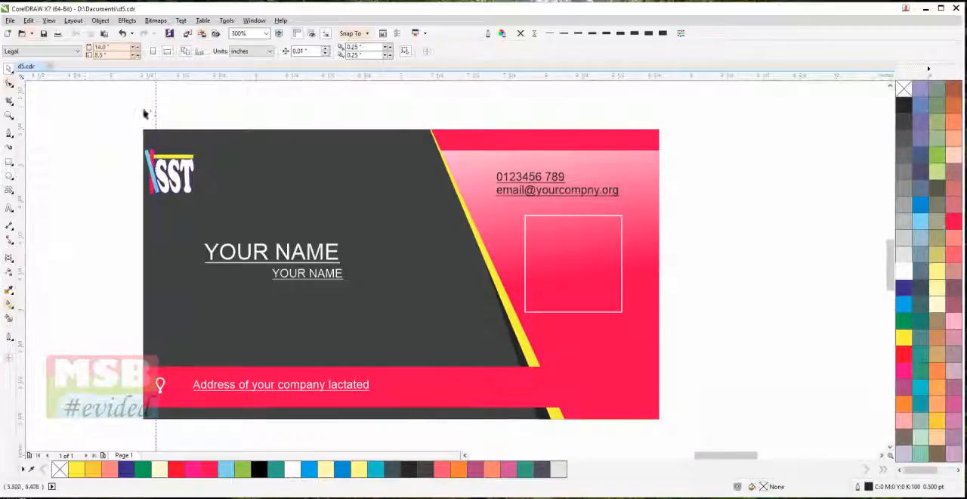
{"action": "left_click_drag", "start_coordinate": [63, 97], "coordinate": [167, 157]}
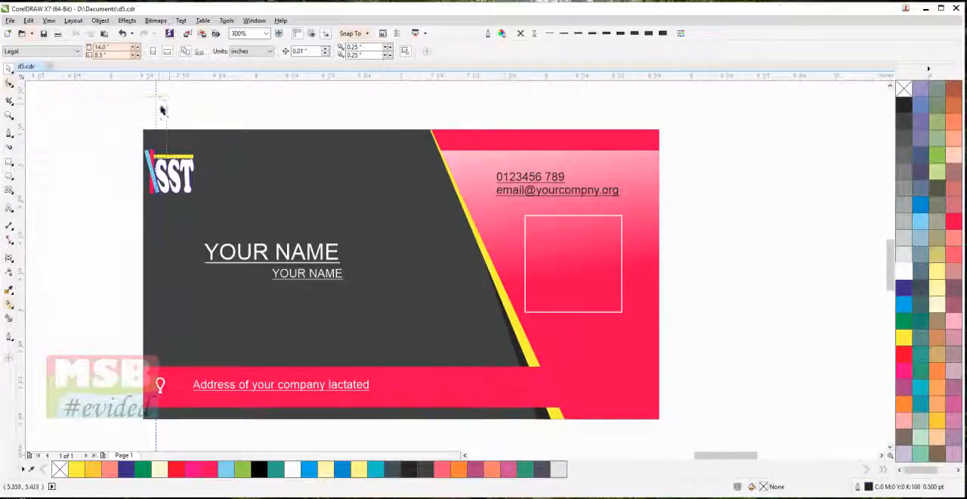
{"action": "left_click", "coordinate": [157, 105]}
{"action": "key", "text": "Delete"}
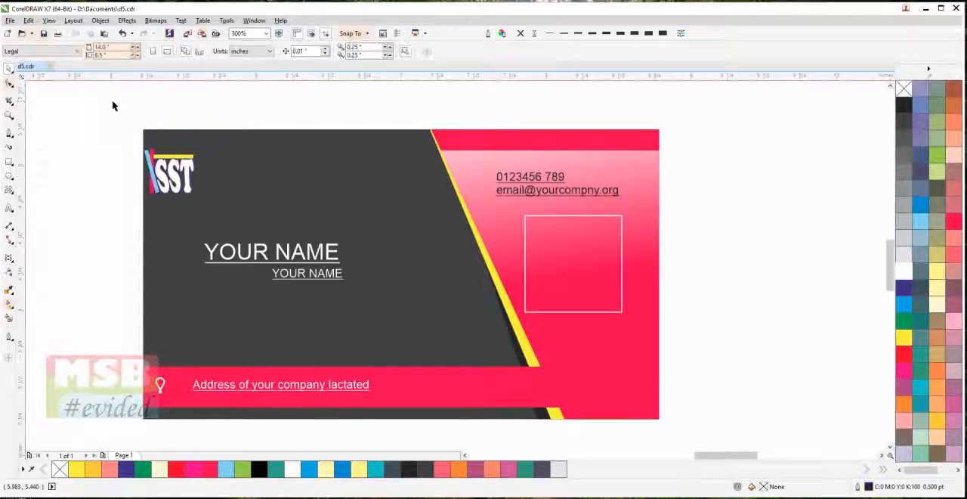
Group the logo, texts, icon and white frame again and center the group on the page
{"action": "left_click_drag", "start_coordinate": [540, 291], "coordinate": [639, 408]}
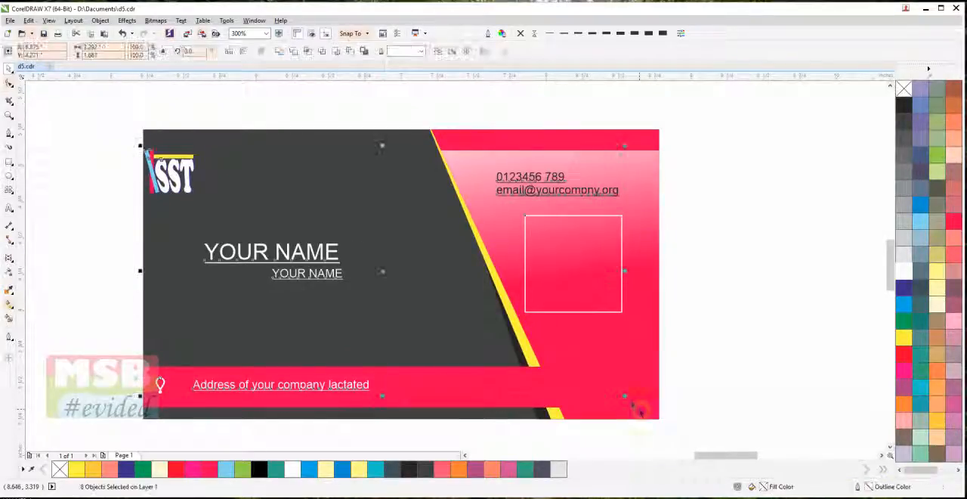
{"action": "key", "text": "ctrl+g"}
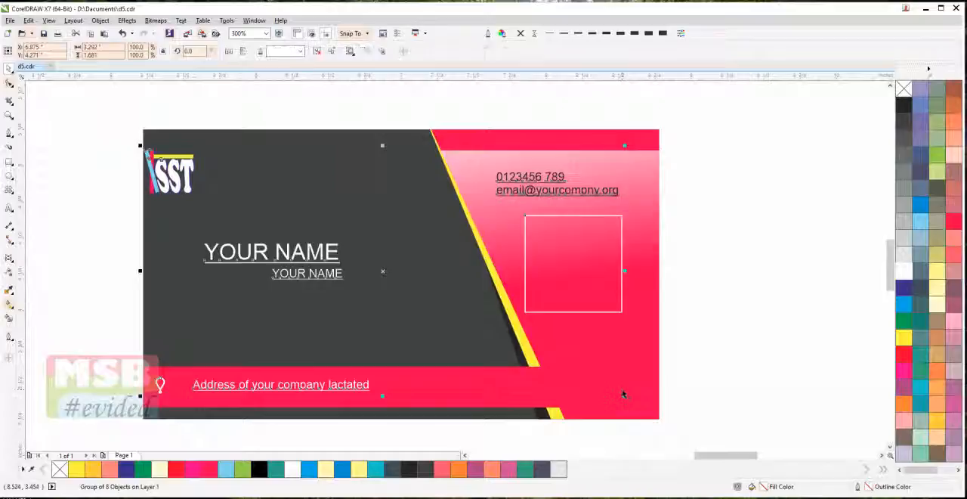
{"action": "key", "text": "p"}
{"action": "left_click", "coordinate": [772, 265]}
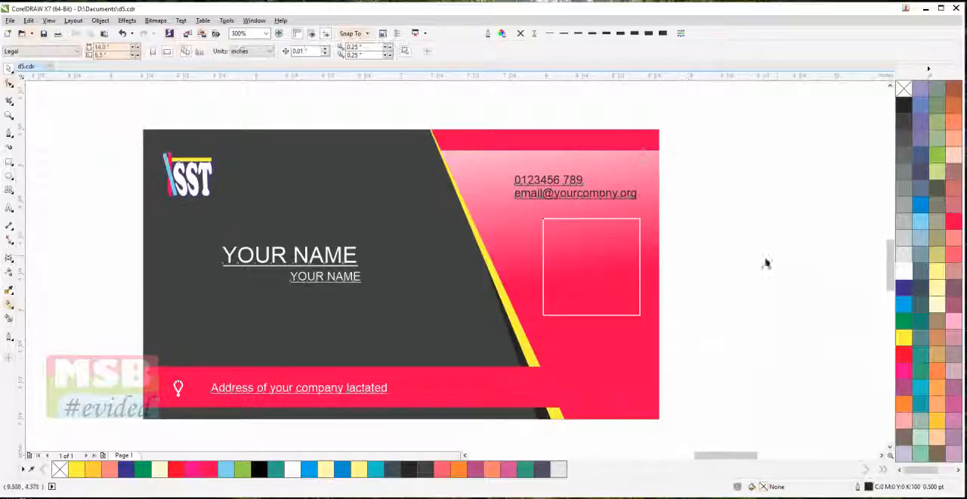
Group the card background with its contents and duplicate the card into two rows of three on the page
{"action": "scroll", "coordinate": [658, 312], "scroll_direction": "down", "scroll_amount": 4}
{"action": "left_click_drag", "start_coordinate": [495, 248], "coordinate": [726, 390]}
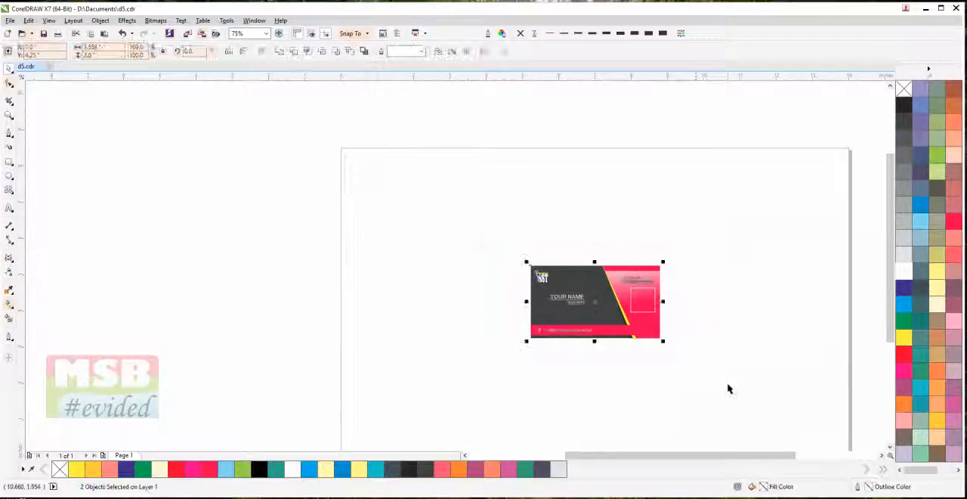
{"action": "left_click_drag", "start_coordinate": [591, 295], "coordinate": [692, 269]}
{"action": "left_click", "coordinate": [618, 364]}
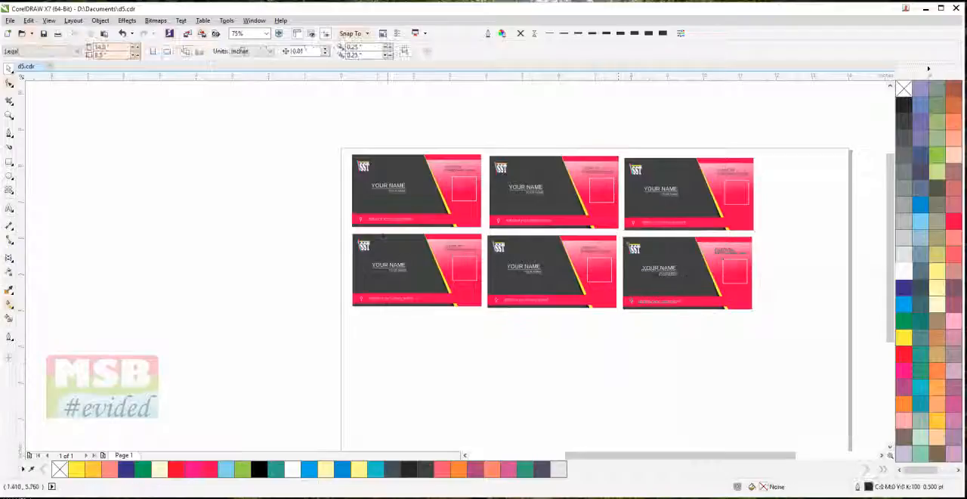
Ungroup the middle card of the upper row and open its background's clipped contents for editing
{"action": "left_click", "coordinate": [551, 188]}
{"action": "left_click", "coordinate": [604, 182], "text": "ctrl"}
{"action": "left_click", "coordinate": [613, 160]}
{"action": "left_click", "coordinate": [613, 159], "text": "ctrl"}
{"action": "left_click", "coordinate": [614, 158], "text": "ctrl"}
{"action": "left_click", "coordinate": [605, 137]}
{"action": "left_click", "coordinate": [604, 163]}
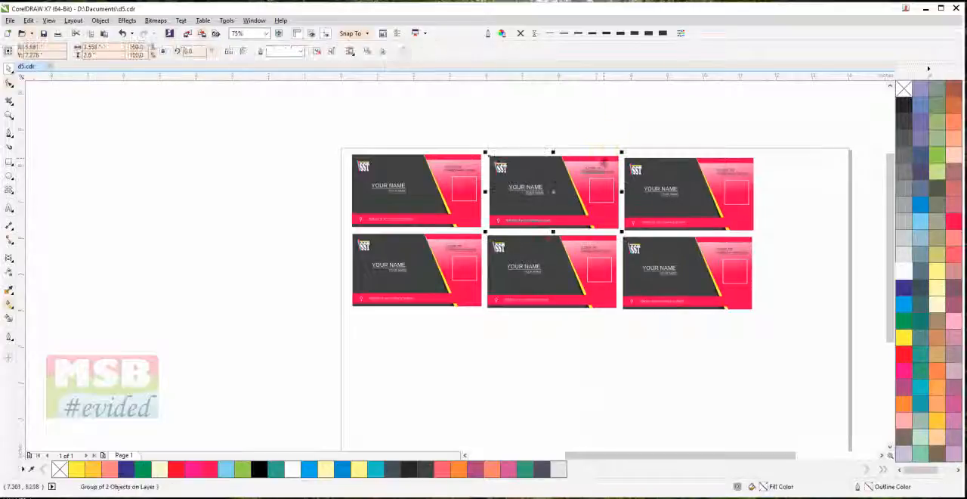
{"action": "left_click", "coordinate": [591, 159], "text": "ctrl"}
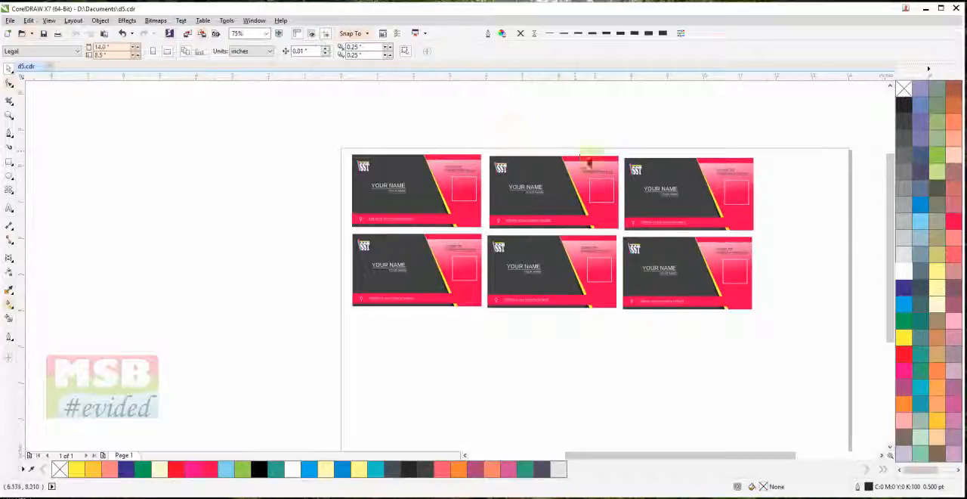
{"action": "left_click", "coordinate": [556, 239]}
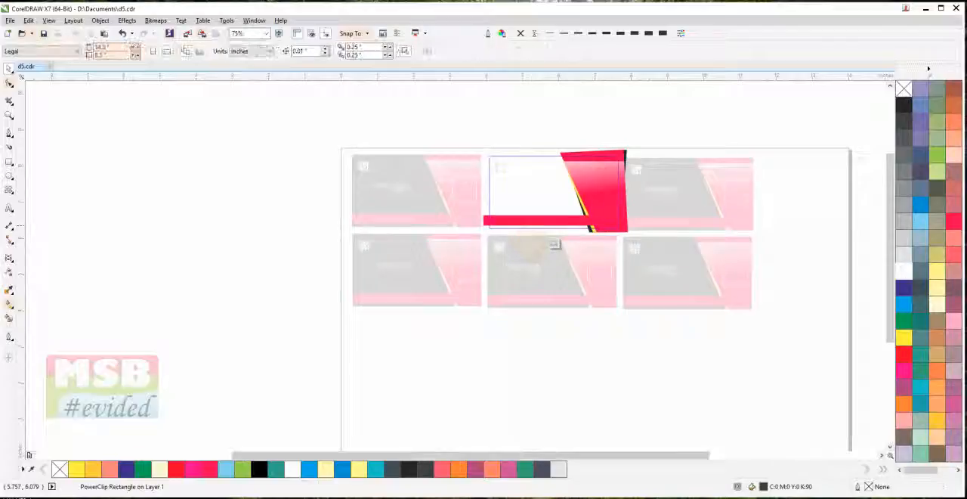
Fill the slanted crimson panel and the bar with yellow, finish the edit, and check the white address text against it
{"action": "left_click", "coordinate": [618, 158]}
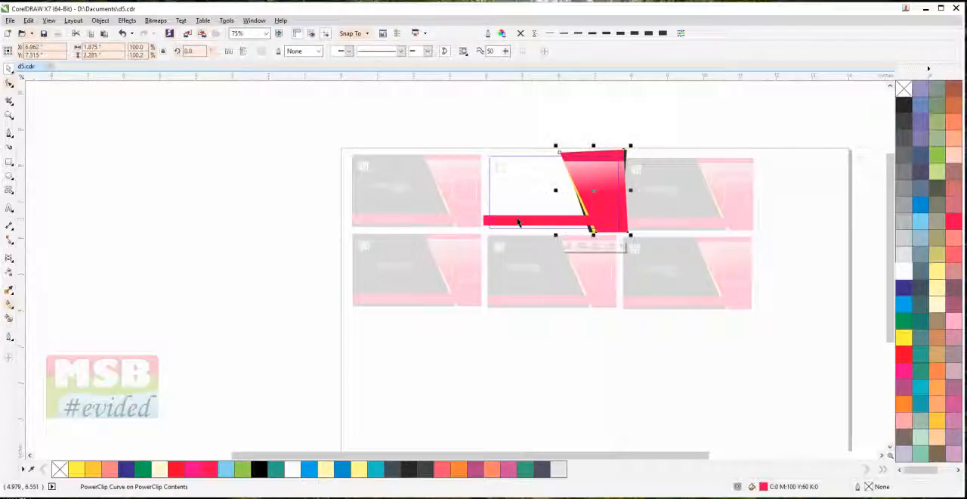
{"action": "left_click", "coordinate": [484, 220], "text": "shift"}
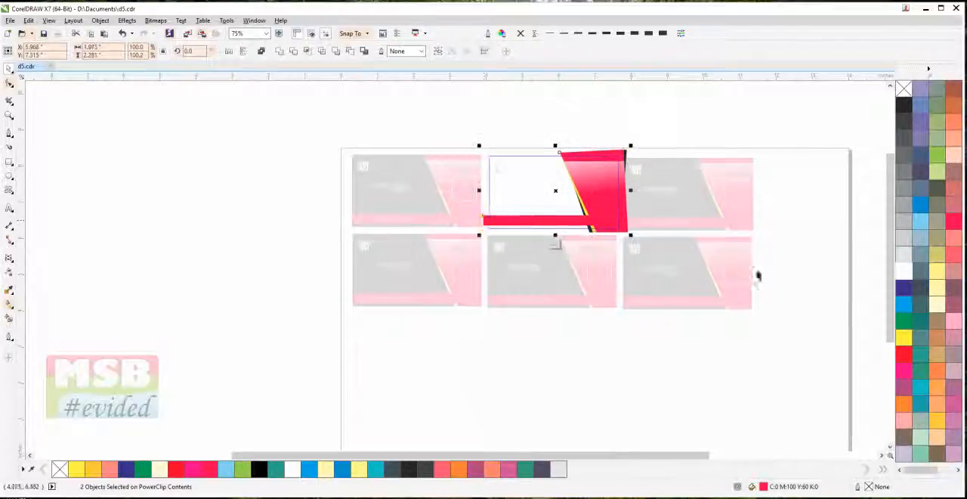
{"action": "left_click", "coordinate": [904, 338]}
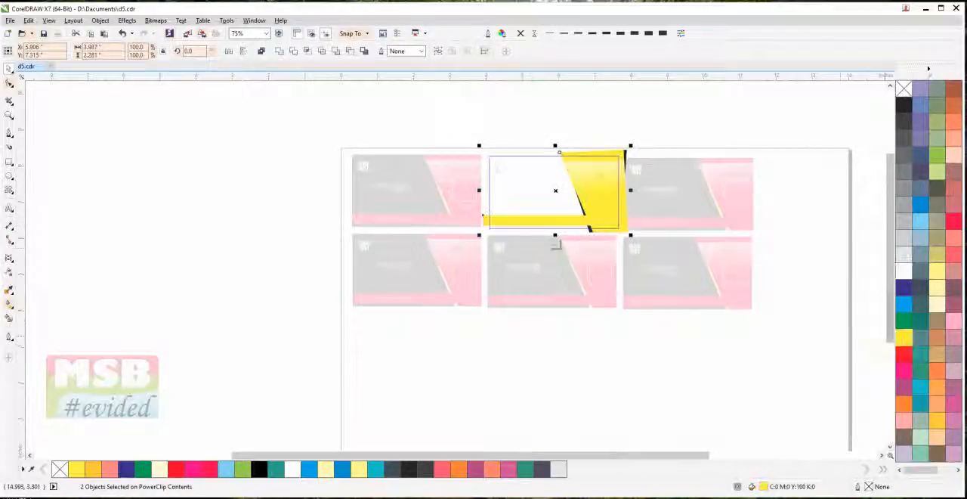
{"action": "left_click", "coordinate": [738, 132]}
{"action": "left_click", "coordinate": [739, 118]}
{"action": "scroll", "coordinate": [545, 231], "scroll_direction": "up", "scroll_amount": 3}
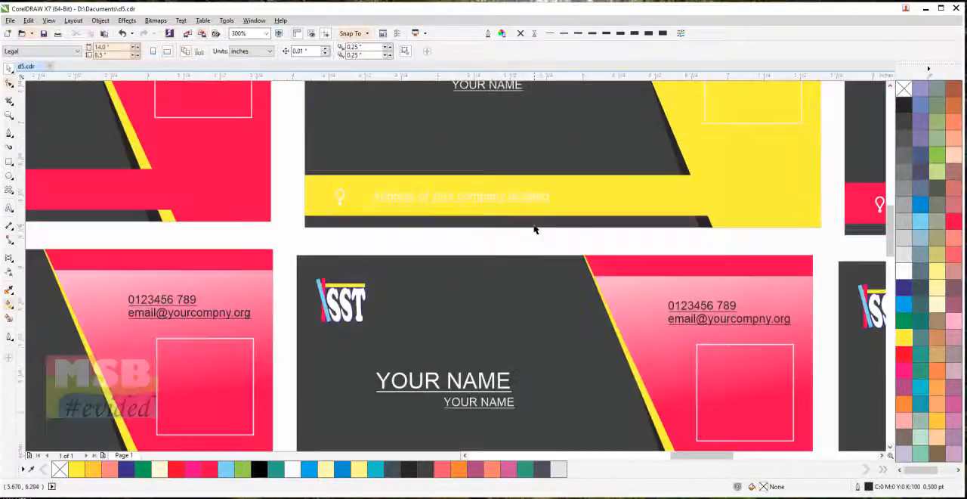
{"action": "scroll", "coordinate": [537, 229], "scroll_direction": "up", "scroll_amount": 2}
{"action": "left_click", "coordinate": [499, 174]}
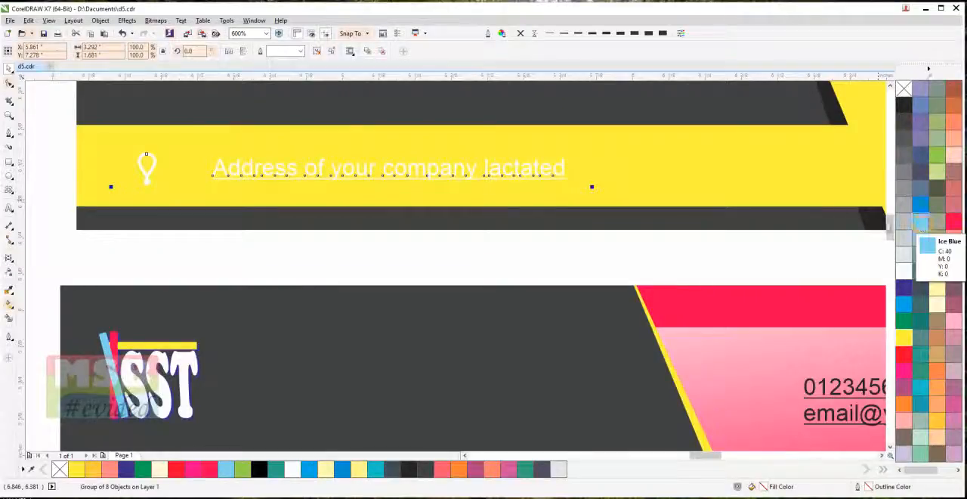
{"action": "scroll", "coordinate": [786, 227], "scroll_direction": "down", "scroll_amount": 4}
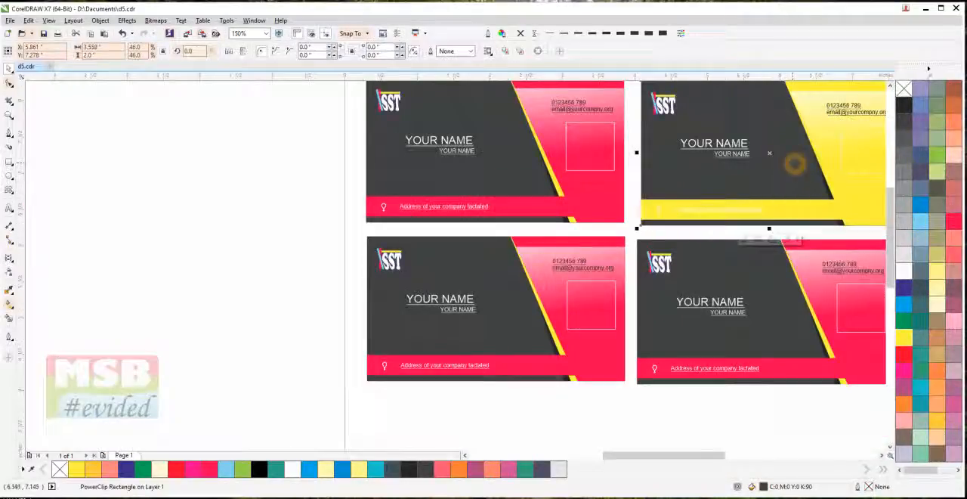
Edit the yellow card's clipped contents again and fill its slanted panel and bar with light orange, finishing the edit
{"action": "left_click", "coordinate": [654, 230]}
{"action": "double_click", "coordinate": [651, 223]}
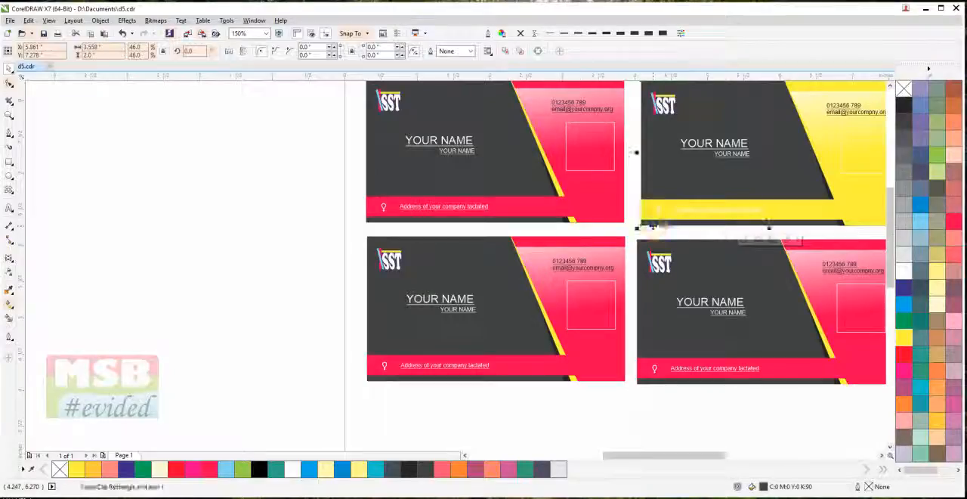
{"action": "left_click", "coordinate": [781, 208]}
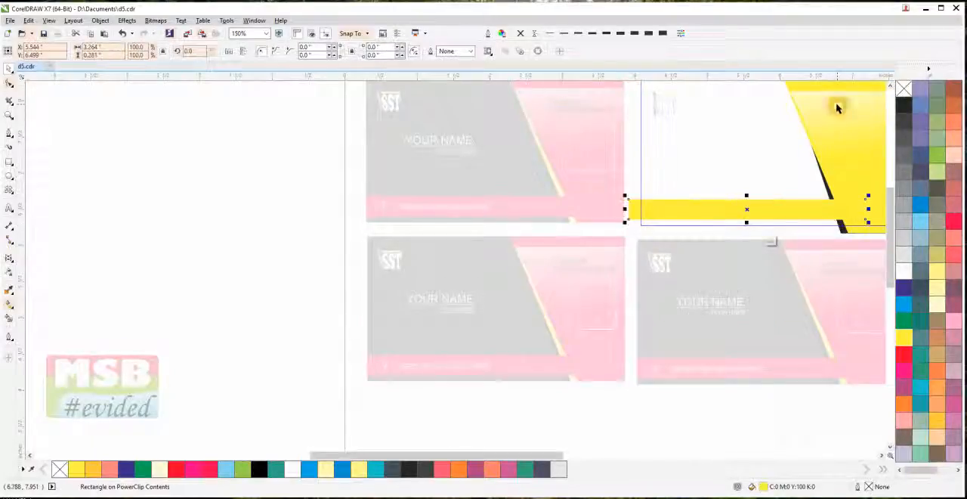
{"action": "left_click", "coordinate": [797, 88], "text": "shift"}
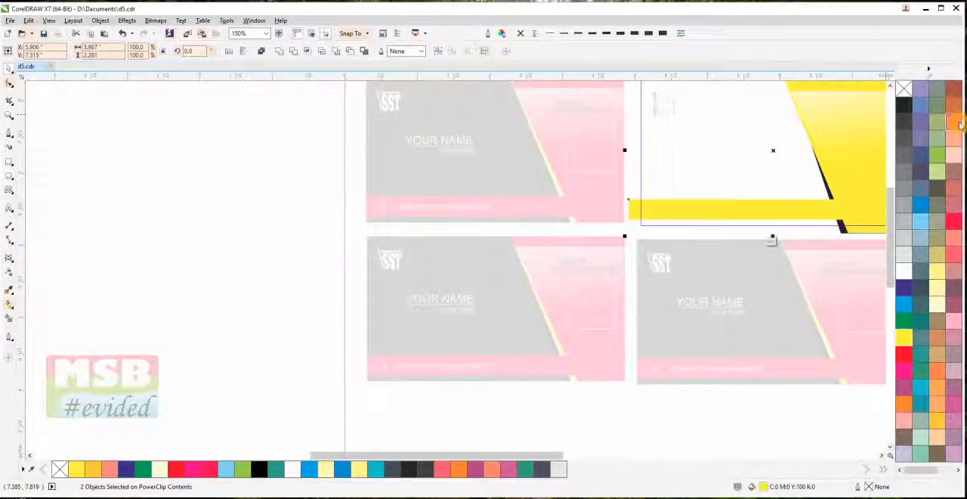
{"action": "left_click", "coordinate": [953, 124]}
{"action": "left_click", "coordinate": [749, 232], "text": "ctrl"}
{"action": "scroll", "coordinate": [748, 232], "scroll_direction": "down", "scroll_amount": 1}
{"action": "left_click_drag", "start_coordinate": [749, 233], "coordinate": [492, 305]}
{"action": "left_click", "coordinate": [561, 180]}
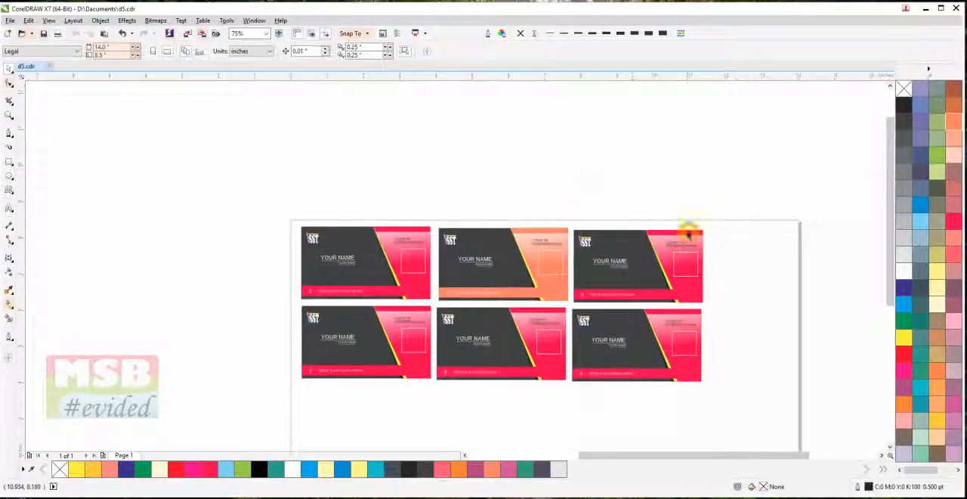
Ungroup the third card of the upper row and open its background's clipped contents for editing
{"action": "left_click", "coordinate": [688, 236], "text": "ctrl"}
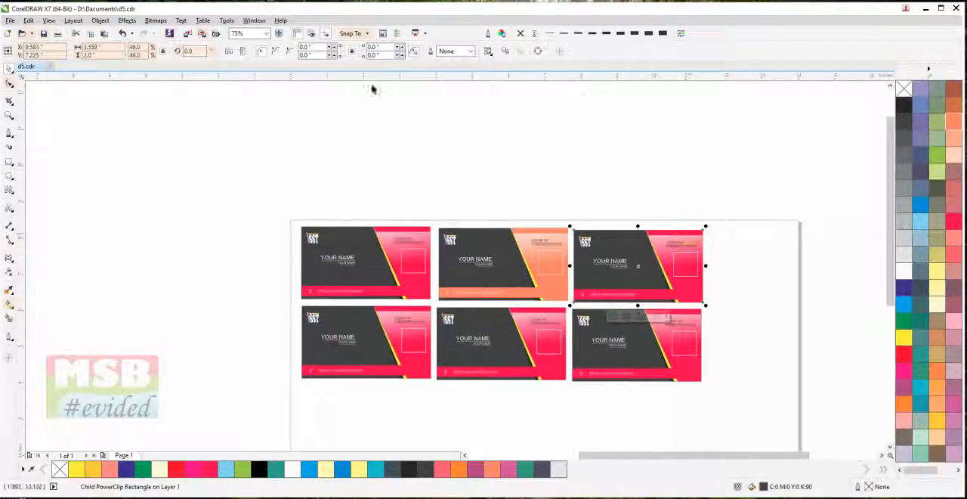
{"action": "left_click", "coordinate": [350, 99]}
{"action": "left_click", "coordinate": [591, 238]}
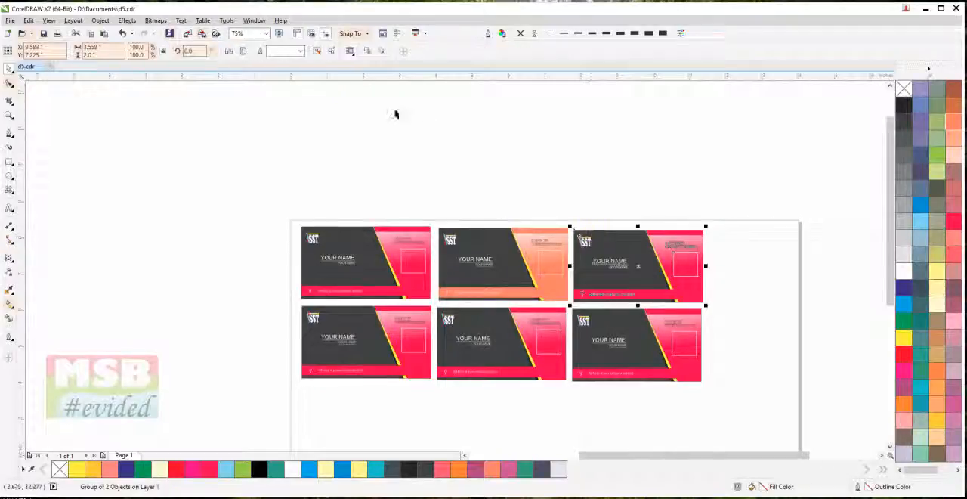
{"action": "left_click", "coordinate": [319, 53]}
{"action": "left_click", "coordinate": [438, 112]}
{"action": "left_click", "coordinate": [694, 242]}
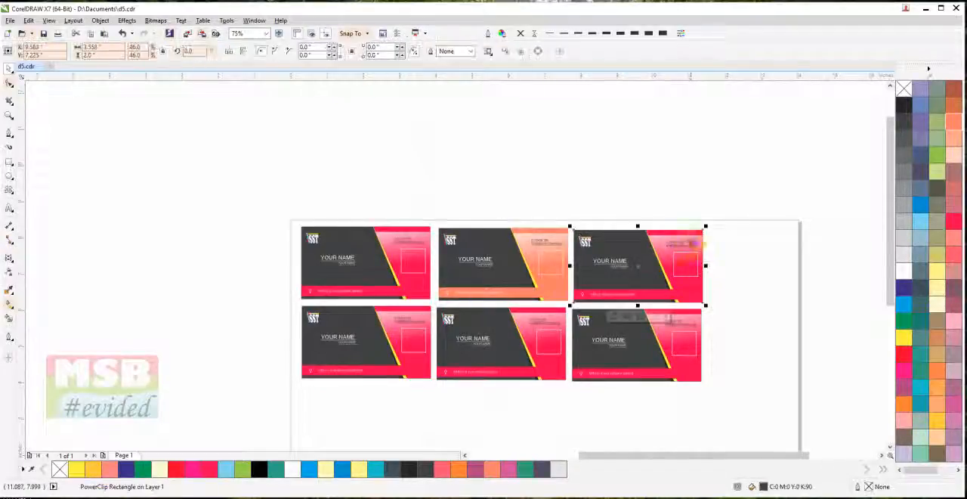
{"action": "left_click", "coordinate": [695, 237], "text": "ctrl"}
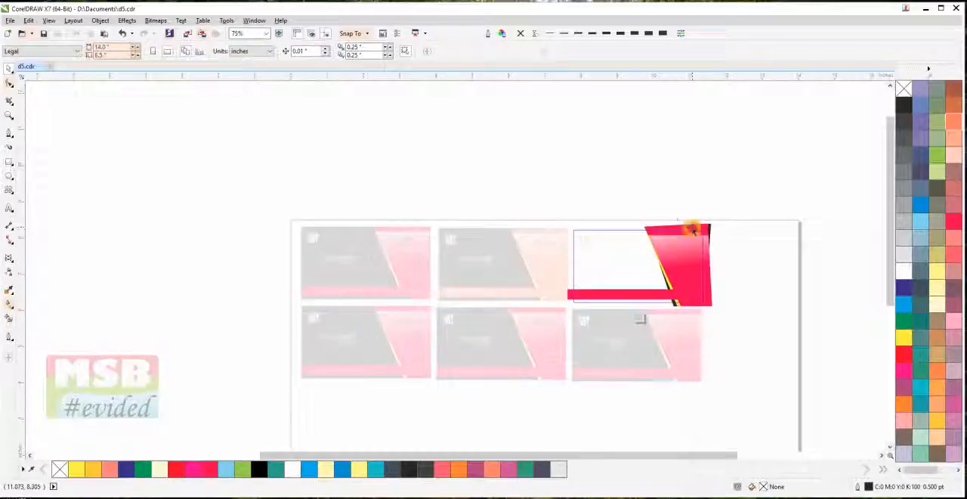
Fill the third upper card's slanted panel and bar with magenta and finish editing the clipped contents
{"action": "left_click", "coordinate": [693, 227]}
{"action": "left_click", "coordinate": [569, 299], "text": "shift"}
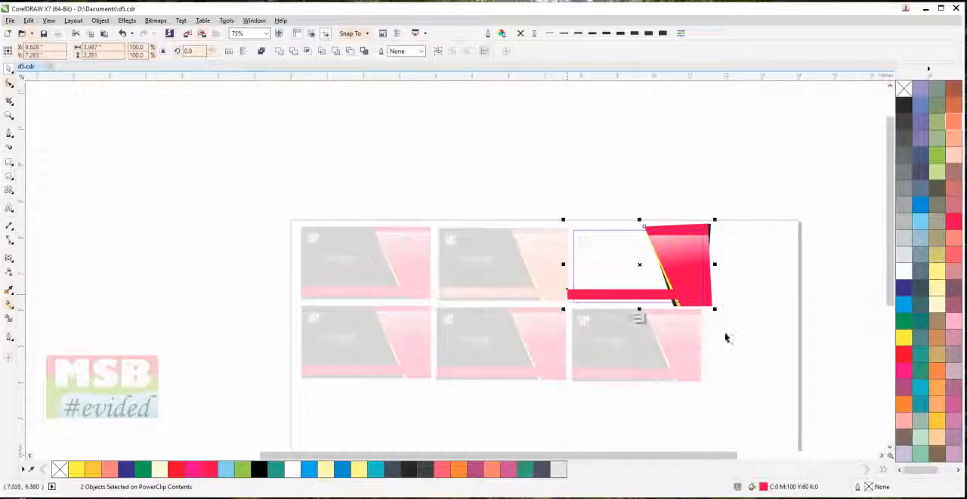
{"action": "left_click", "coordinate": [903, 371]}
{"action": "left_click", "coordinate": [817, 290], "text": "ctrl"}
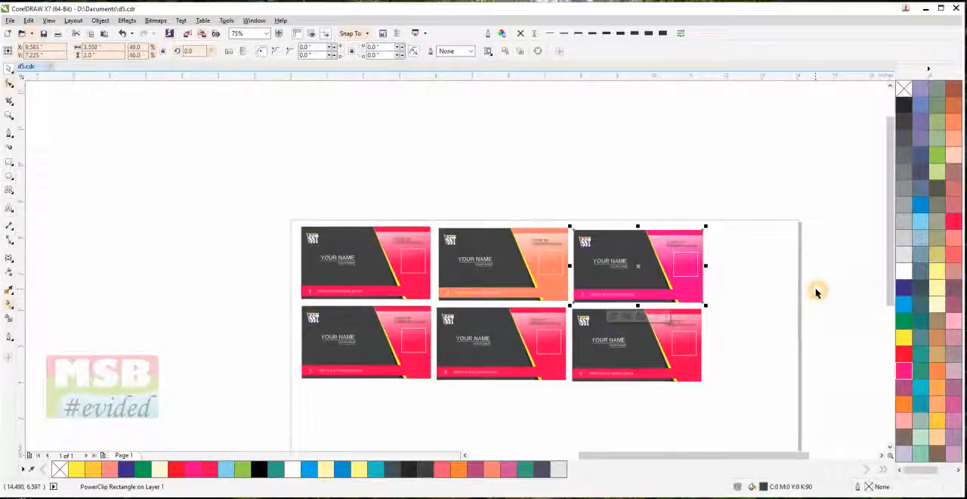
Ungroup the third card of the lower row and open its background's clipped contents for editing
{"action": "left_click", "coordinate": [680, 378]}
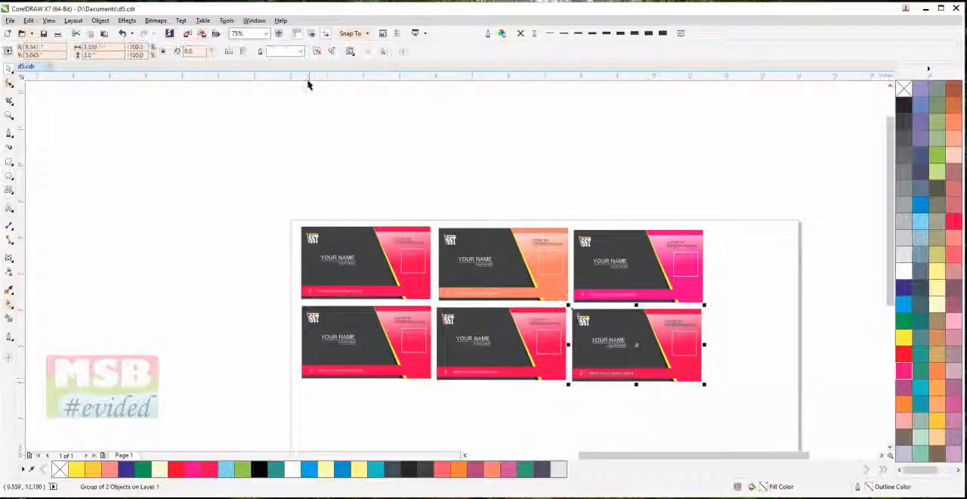
{"action": "left_click", "coordinate": [358, 107]}
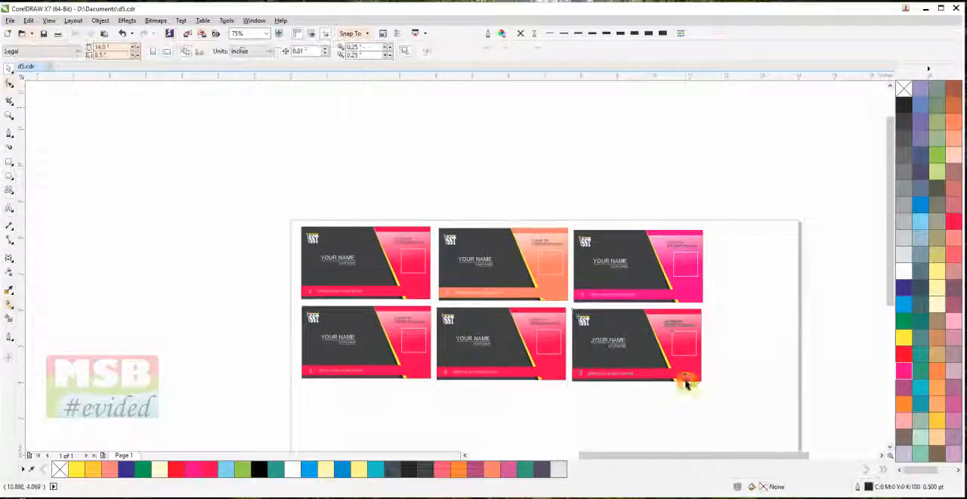
{"action": "left_click", "coordinate": [687, 381]}
{"action": "left_click", "coordinate": [688, 381], "text": "ctrl"}
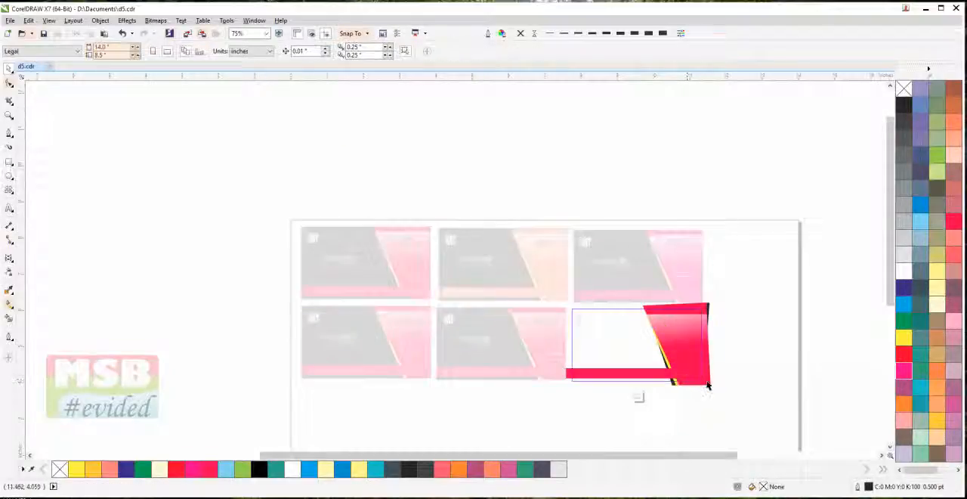
Fill the third lower card's slanted panel and bar with bright blue and finish editing the clipped contents
{"action": "left_click", "coordinate": [684, 380]}
{"action": "left_click", "coordinate": [572, 375], "text": "shift"}
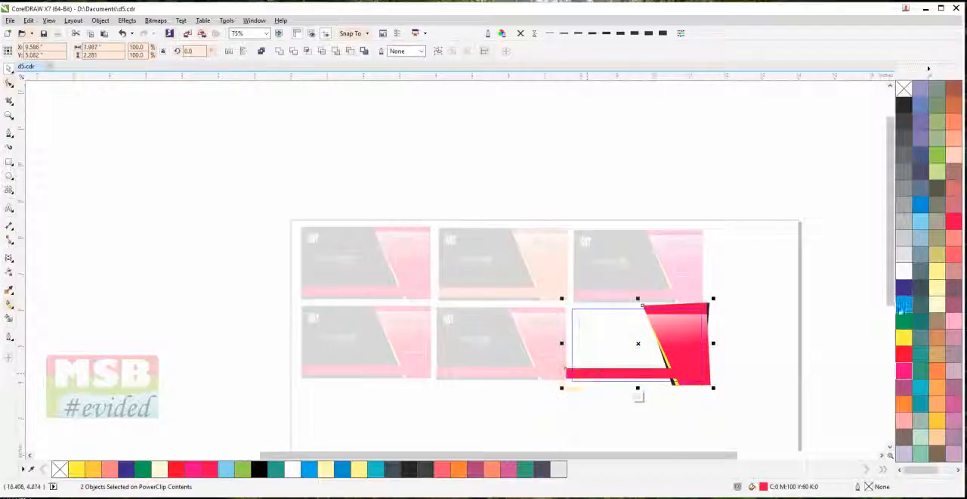
{"action": "left_click", "coordinate": [903, 305]}
{"action": "left_click", "coordinate": [787, 336]}
{"action": "left_click", "coordinate": [786, 335]}
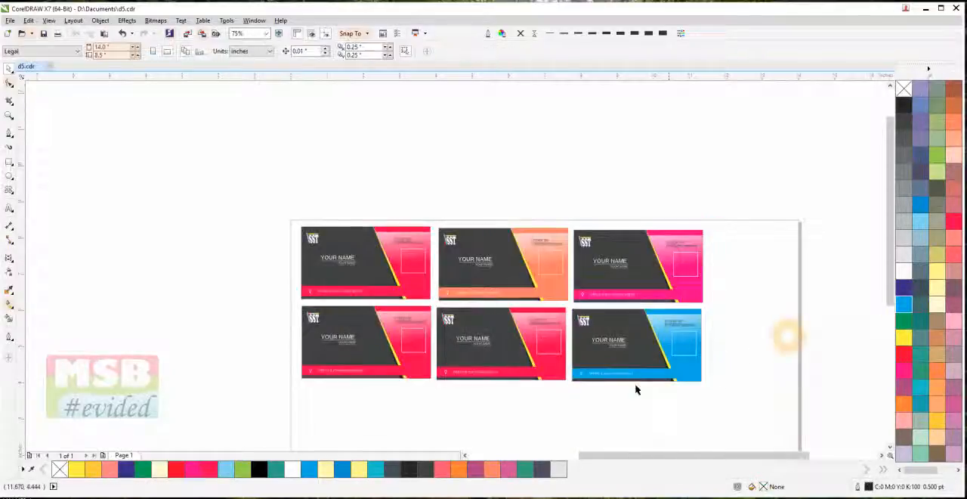
Ungroup the middle card of the lower row and open its background's clipped contents for editing
{"action": "left_click", "coordinate": [513, 378]}
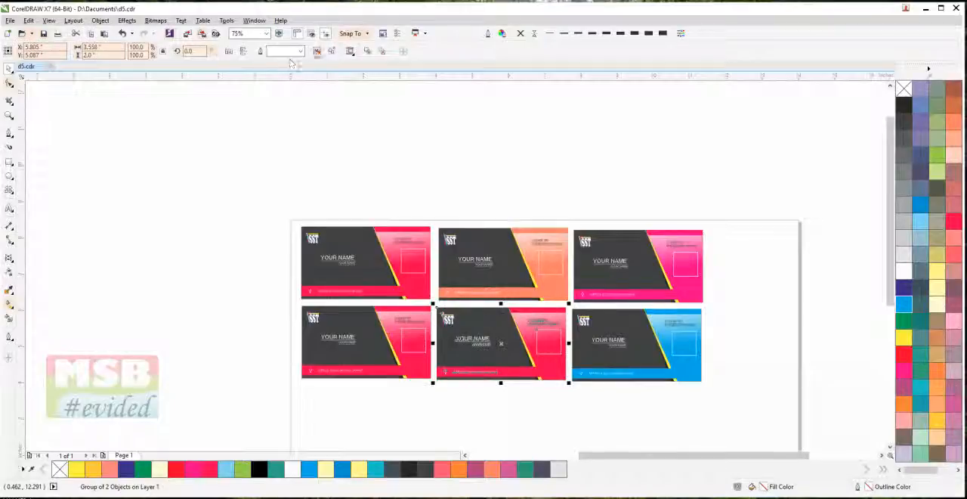
{"action": "left_click", "coordinate": [316, 51]}
{"action": "left_click", "coordinate": [345, 107]}
{"action": "scroll", "coordinate": [497, 364], "scroll_direction": "up", "scroll_amount": 1}
{"action": "left_click", "coordinate": [515, 375]}
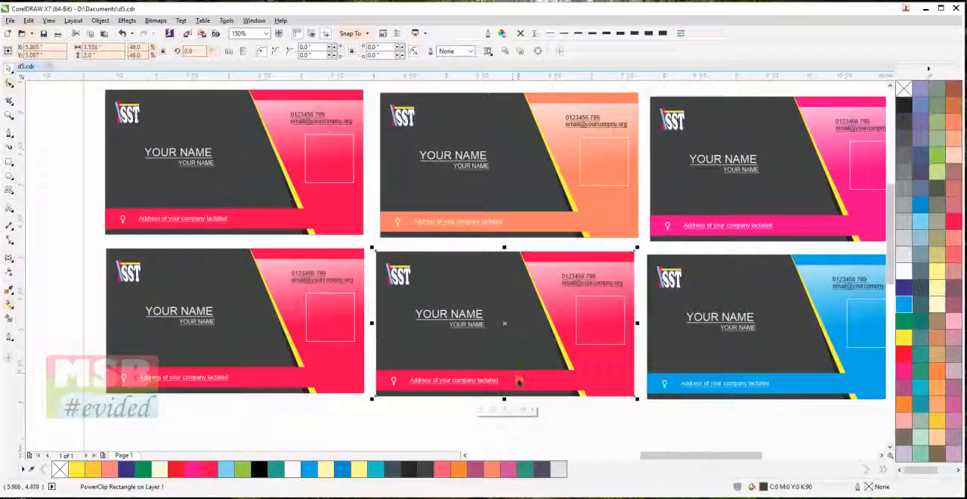
{"action": "double_click", "coordinate": [519, 380]}
Try dark blue on the middle lower card's slanted panel and bar, settle on teal (C60 M0 Y20 K20), and finish the edit
{"action": "left_click", "coordinate": [516, 380]}
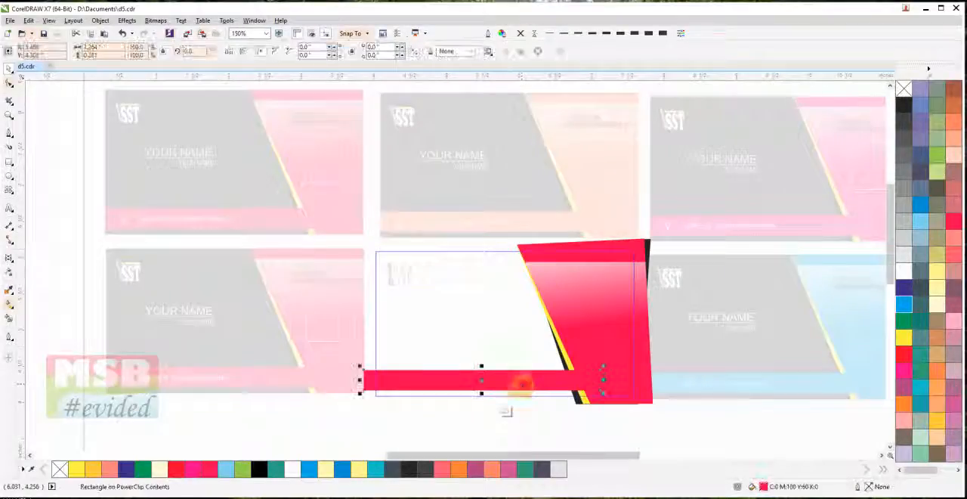
{"action": "left_click", "coordinate": [619, 250], "text": "shift"}
{"action": "left_click", "coordinate": [905, 288]}
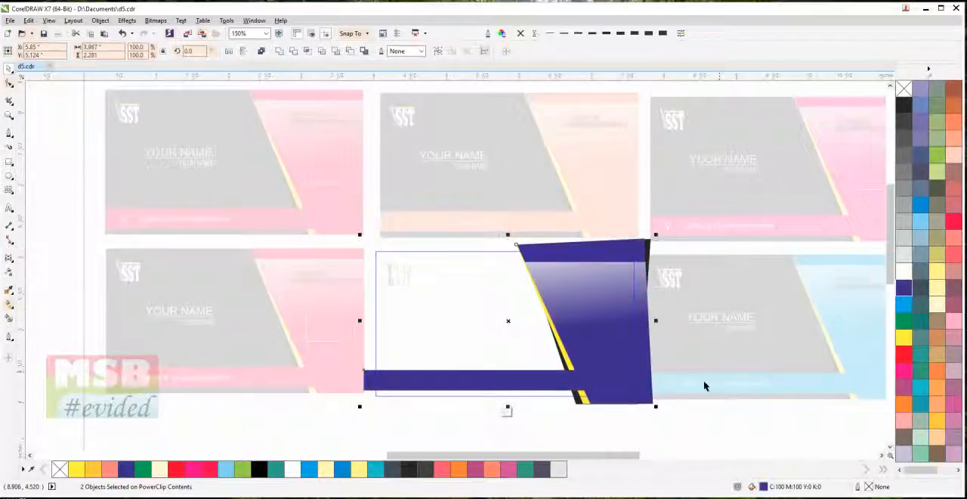
{"action": "left_click", "coordinate": [919, 400]}
{"action": "left_click", "coordinate": [662, 438], "text": "ctrl"}
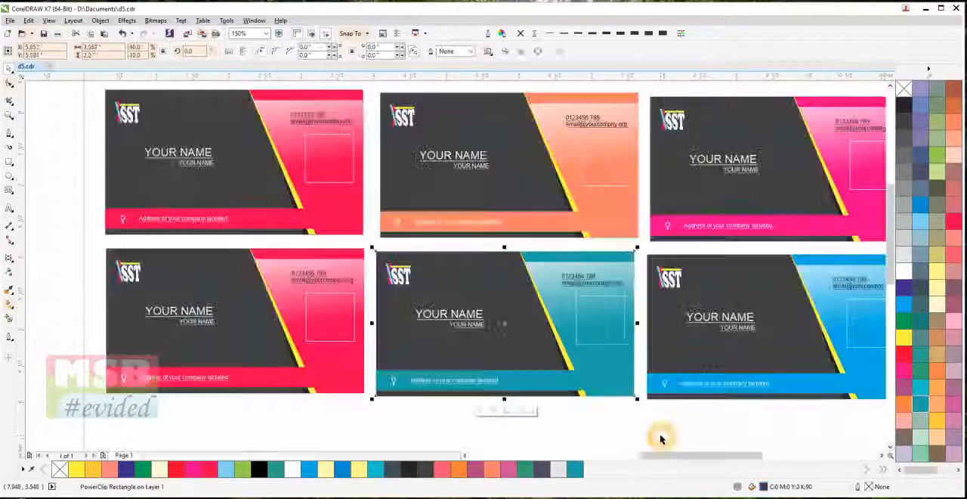
Ungroup the first card of the lower row and open its background's clipped contents for editing
{"action": "left_click", "coordinate": [343, 384]}
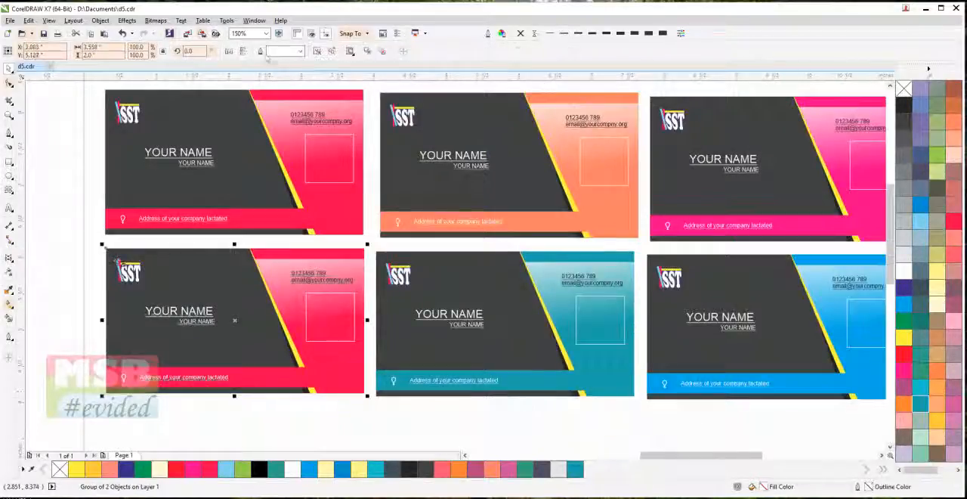
{"action": "left_click", "coordinate": [344, 425]}
{"action": "left_click", "coordinate": [359, 382], "text": "ctrl"}
{"action": "left_click", "coordinate": [360, 383], "text": "ctrl"}
Fill the first lower card's slanted panel and bar with light green (C40 M0 Y100 K0) and finish the edit
{"action": "left_click", "coordinate": [376, 396]}
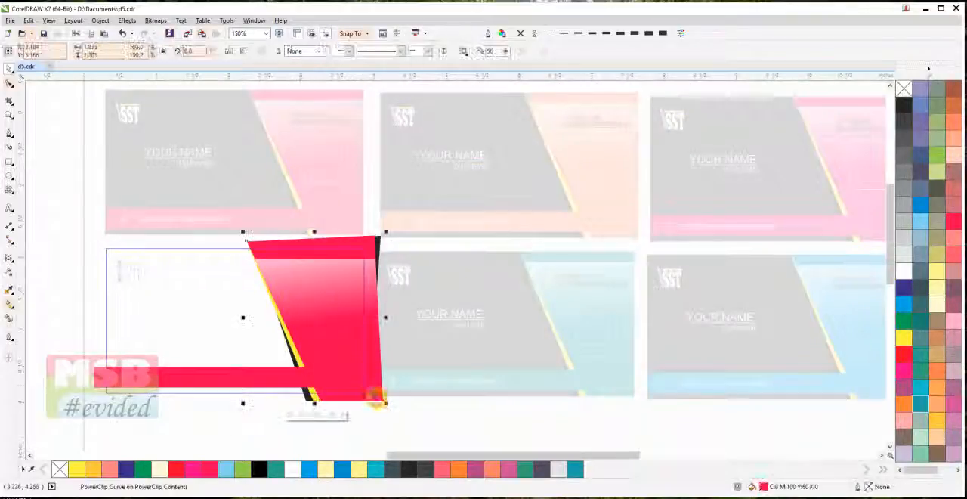
{"action": "left_click", "coordinate": [140, 367], "text": "shift"}
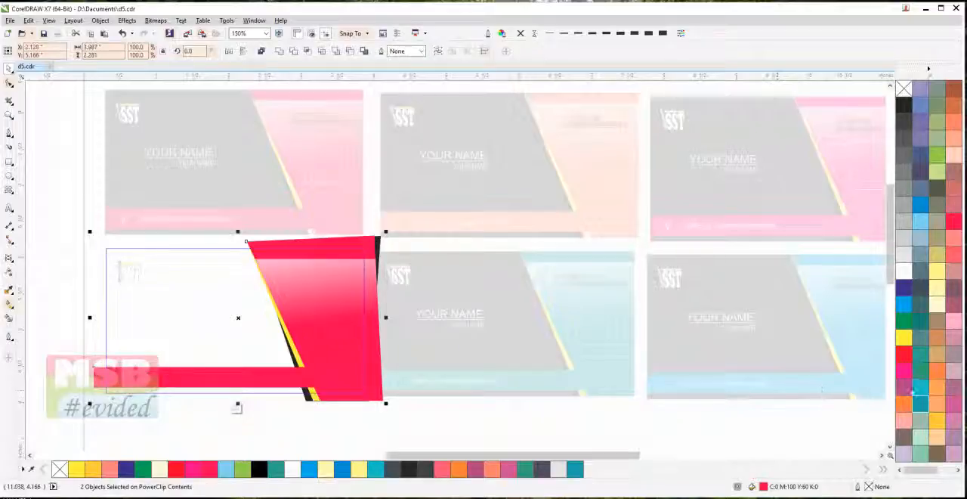
{"action": "left_click", "coordinate": [938, 157]}
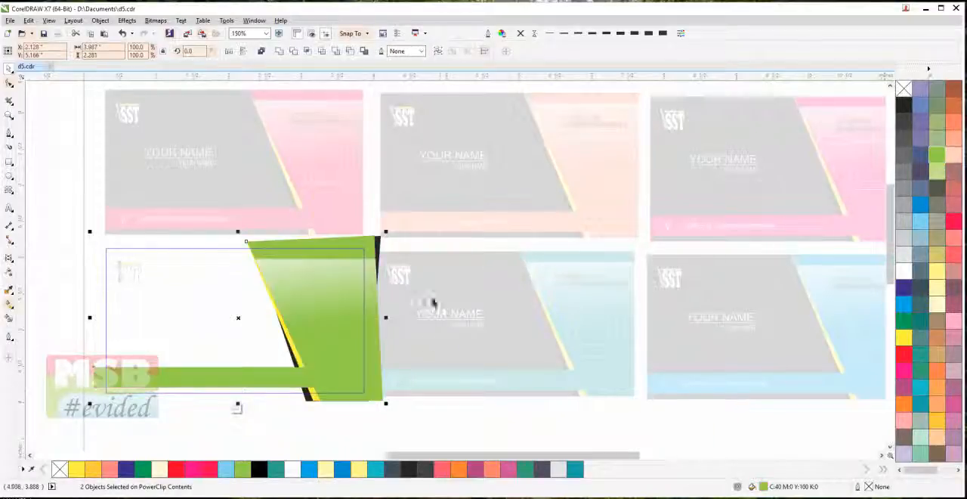
{"action": "left_click", "coordinate": [440, 423], "text": "ctrl"}
Duplicate the row of green, teal and blue cards twice downward to make a third and fourth row
{"action": "scroll", "coordinate": [440, 423], "scroll_direction": "down", "scroll_amount": 1}
{"action": "left_click_drag", "start_coordinate": [520, 413], "coordinate": [546, 300]}
{"action": "left_click_drag", "start_coordinate": [732, 373], "coordinate": [244, 218]}
{"action": "left_click_drag", "start_coordinate": [518, 255], "coordinate": [523, 336]}
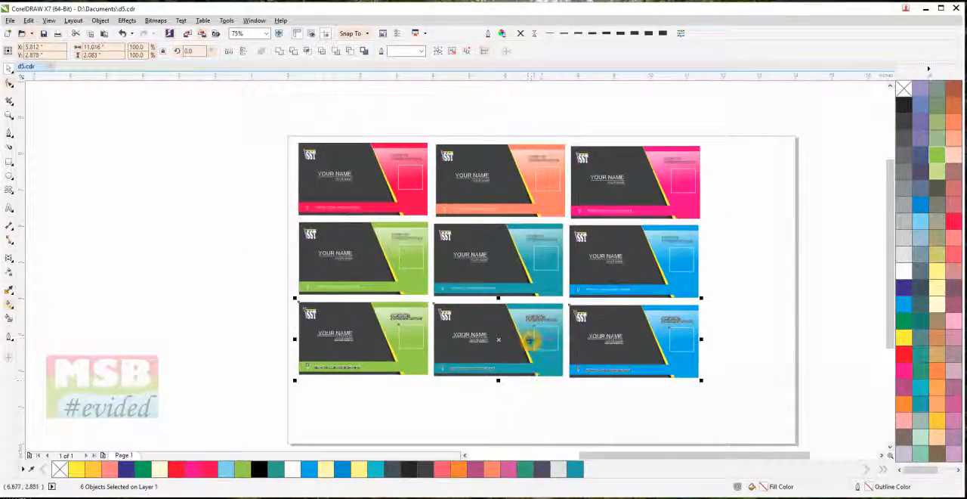
{"action": "left_click_drag", "start_coordinate": [526, 331], "coordinate": [527, 398]}
{"action": "left_click", "coordinate": [800, 372]}
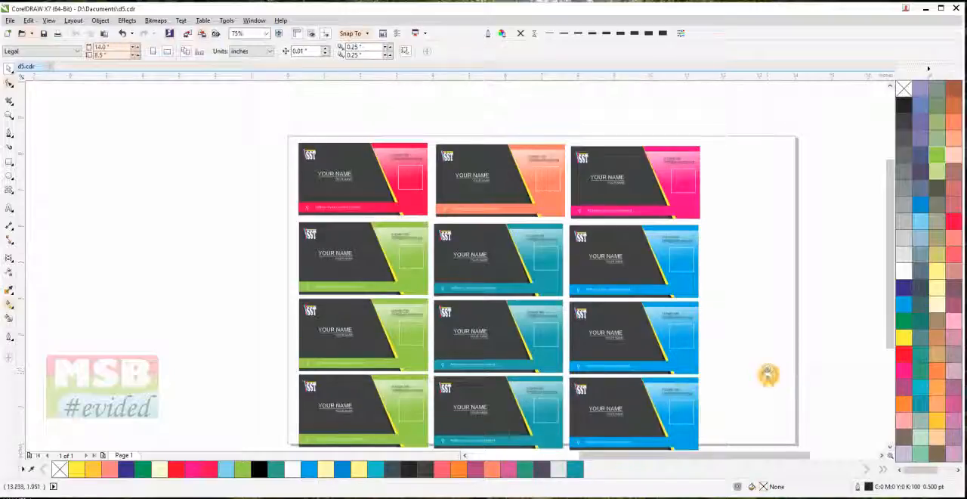
{"action": "scroll", "coordinate": [768, 374], "scroll_direction": "down", "scroll_amount": 2}
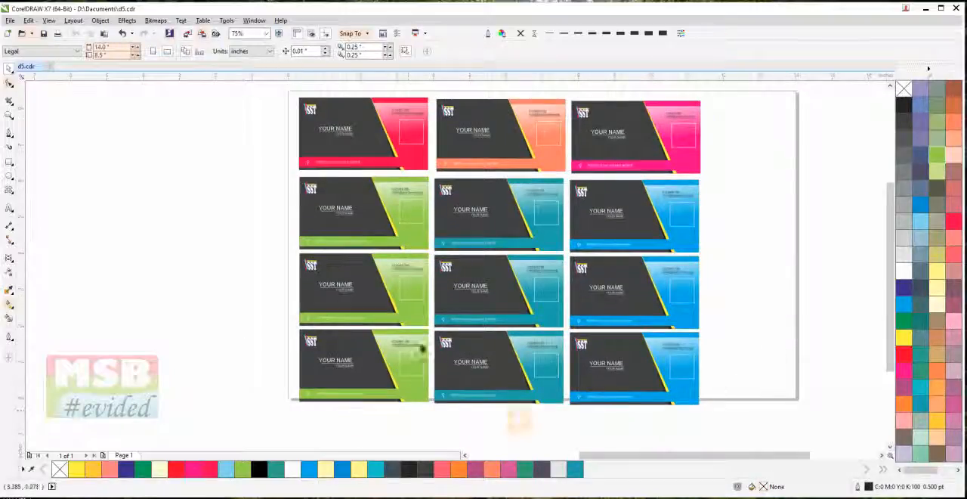
Open the clipped contents of the green card in the third row for editing
{"action": "scroll", "coordinate": [416, 265], "scroll_direction": "up", "scroll_amount": 5}
{"action": "left_click", "coordinate": [416, 265]}
{"action": "double_click", "coordinate": [415, 264]}
{"action": "scroll", "coordinate": [415, 272], "scroll_direction": "down", "scroll_amount": 5}
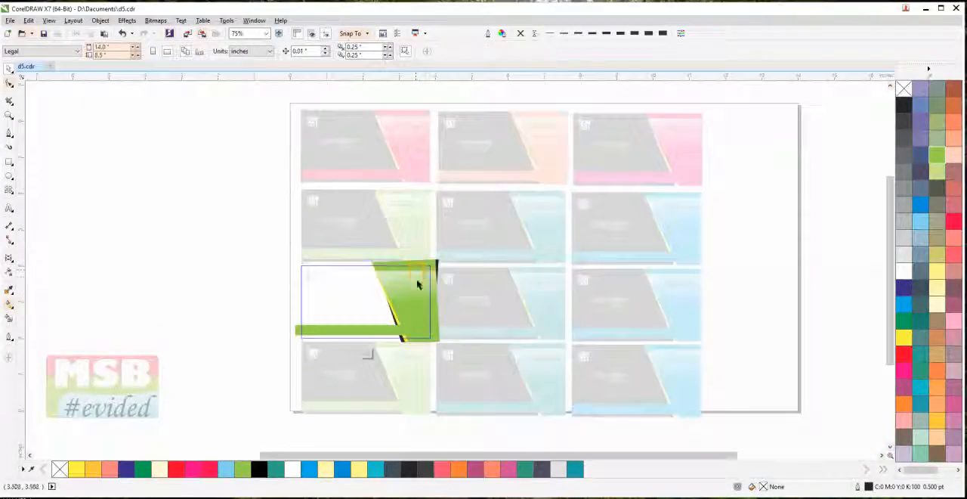
{"action": "scroll", "coordinate": [425, 280], "scroll_direction": "up", "scroll_amount": 2}
{"action": "scroll", "coordinate": [414, 295], "scroll_direction": "down", "scroll_amount": 1}
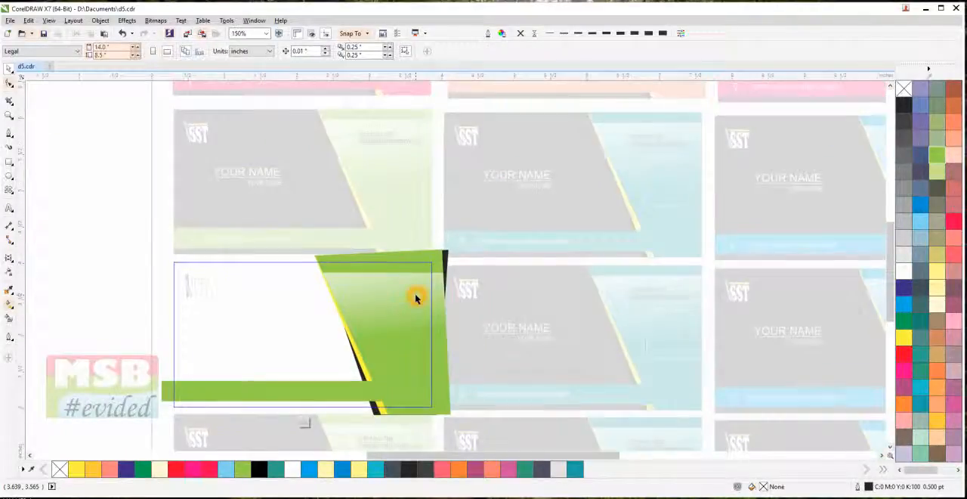
{"action": "left_click_drag", "start_coordinate": [414, 295], "coordinate": [436, 268]}
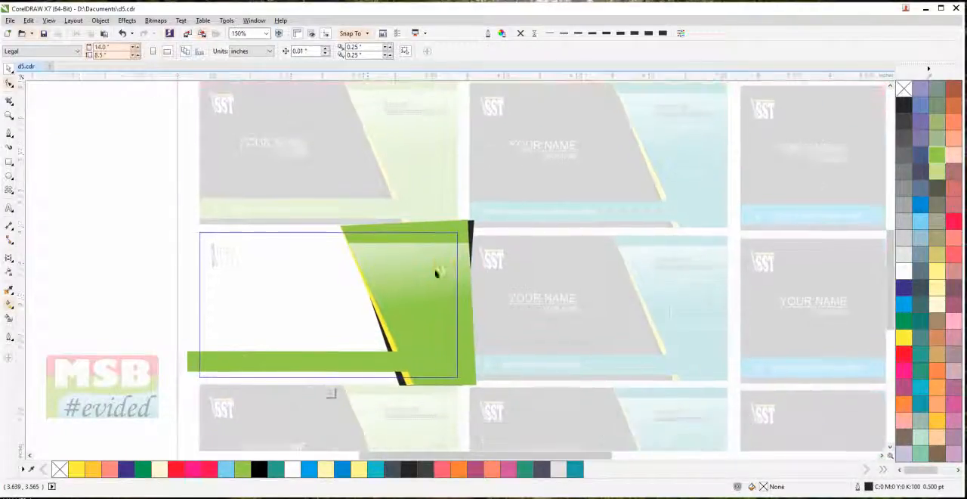
Fill the third-row green card's bar and slanted panel with dark blue (C100 M100 Y0 K0) and finish the edit
{"action": "left_click", "coordinate": [378, 228]}
{"action": "left_click", "coordinate": [190, 363]}
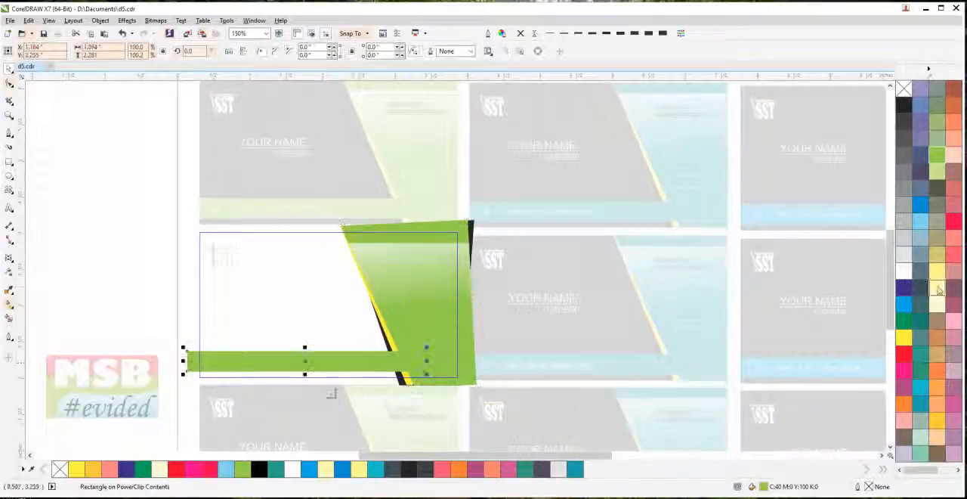
{"action": "left_click", "coordinate": [904, 287]}
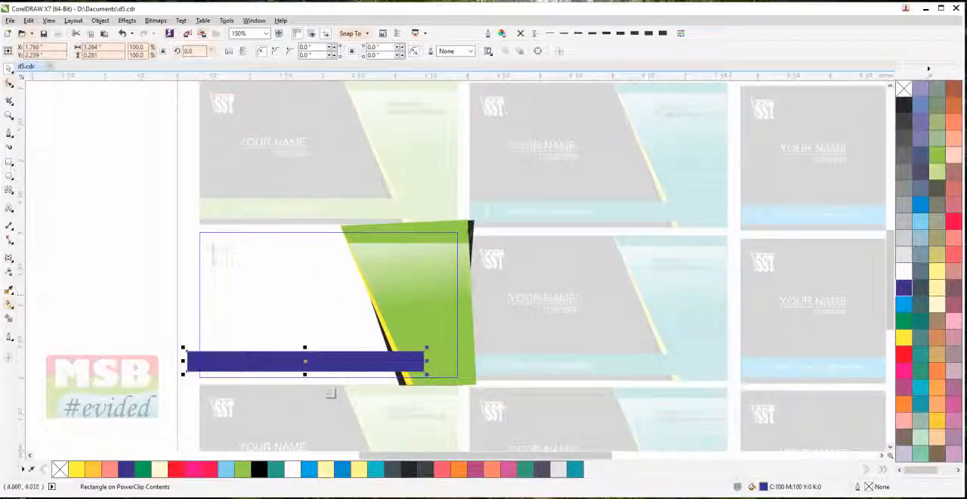
{"action": "left_click", "coordinate": [471, 228]}
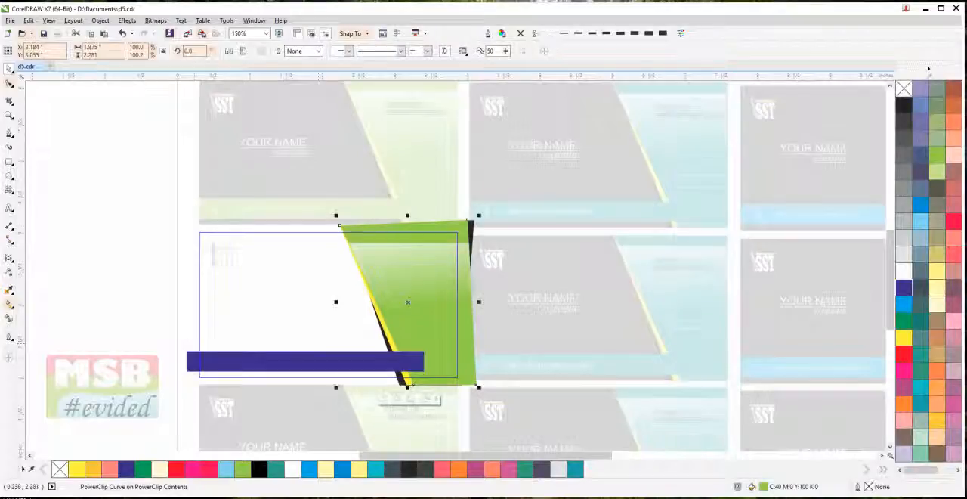
{"action": "left_click", "coordinate": [193, 361], "text": "shift"}
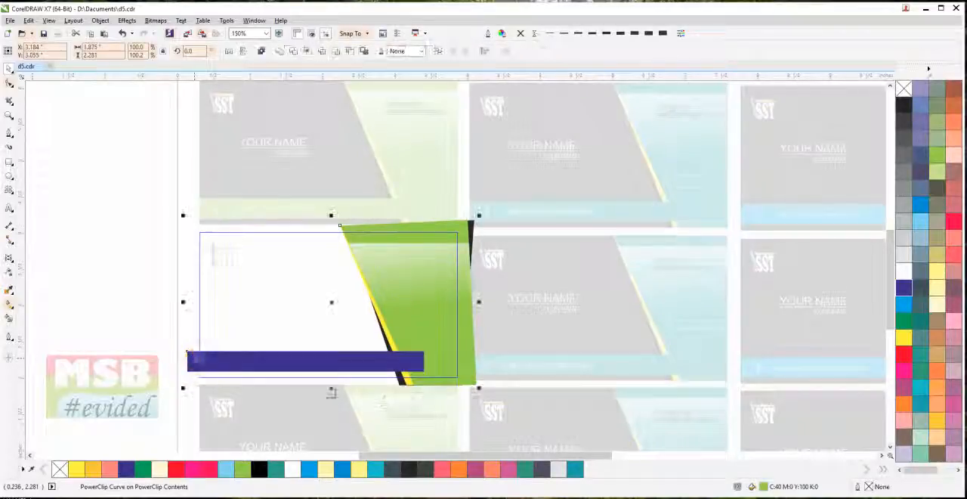
{"action": "left_click", "coordinate": [903, 288]}
{"action": "left_click", "coordinate": [124, 255]}
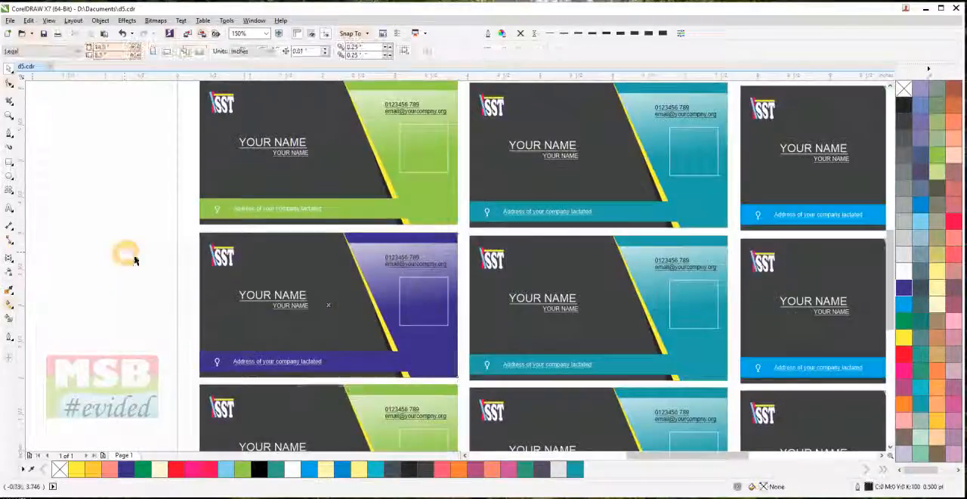
Fill the middle third-row card's slanted panel and bar with orange (C0 M60 Y80 K0) and finish the edit
{"action": "double_click", "coordinate": [678, 240]}
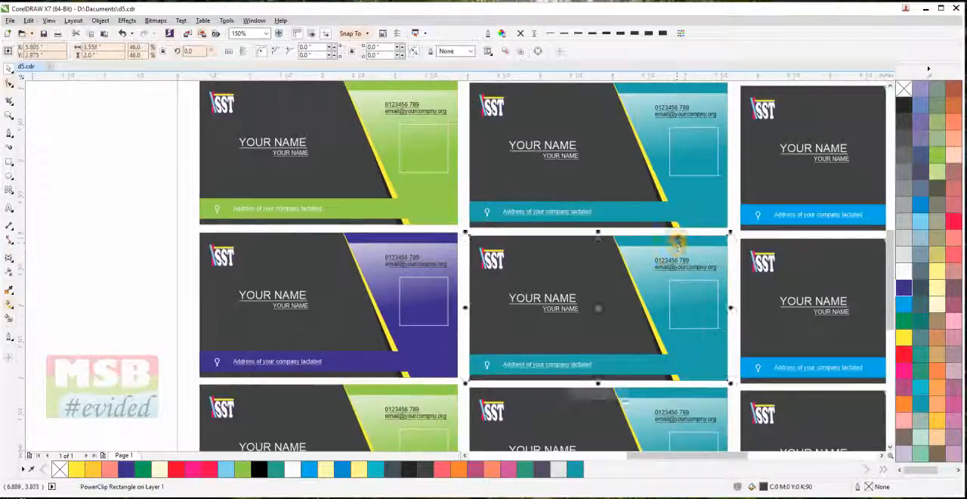
{"action": "left_click", "coordinate": [688, 234]}
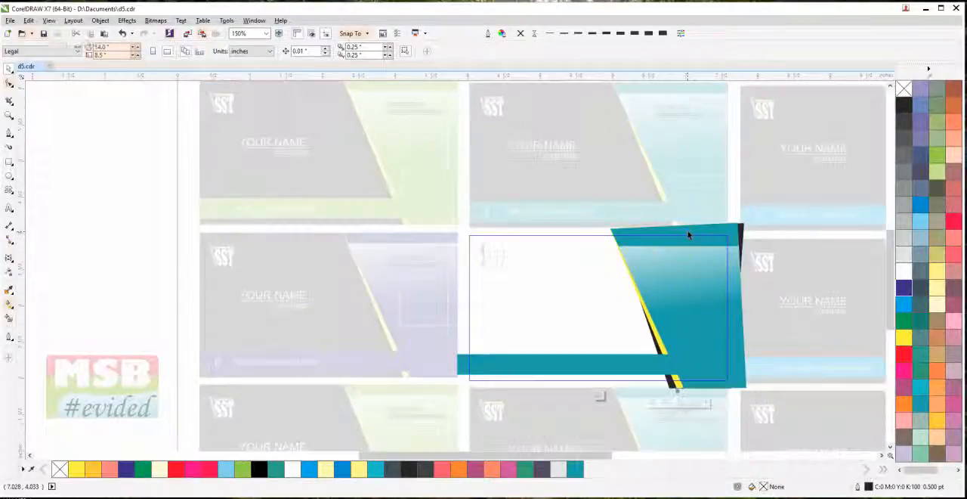
{"action": "left_click", "coordinate": [458, 367], "text": "shift"}
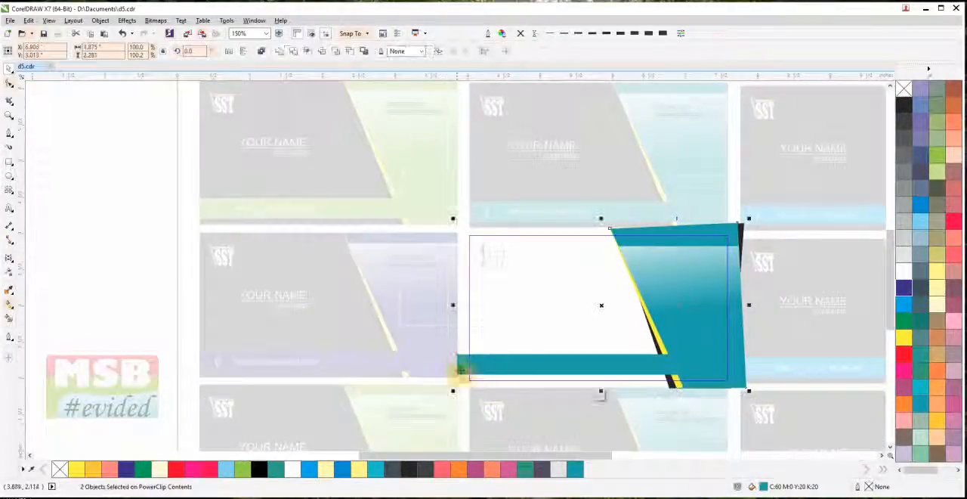
{"action": "left_click", "coordinate": [941, 370]}
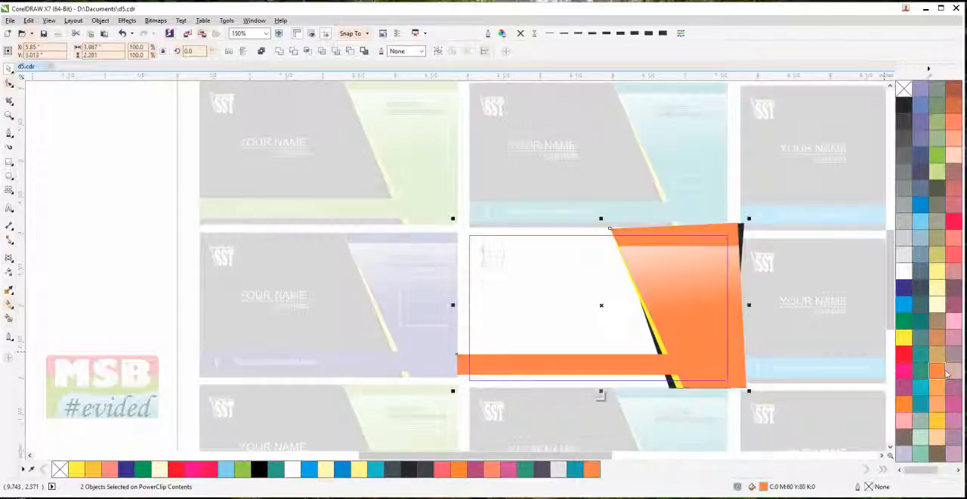
{"action": "left_click", "coordinate": [153, 255], "text": "ctrl"}
{"action": "scroll", "coordinate": [167, 265], "scroll_direction": "down", "scroll_amount": 1}
{"action": "left_click_drag", "start_coordinate": [171, 267], "coordinate": [198, 280]}
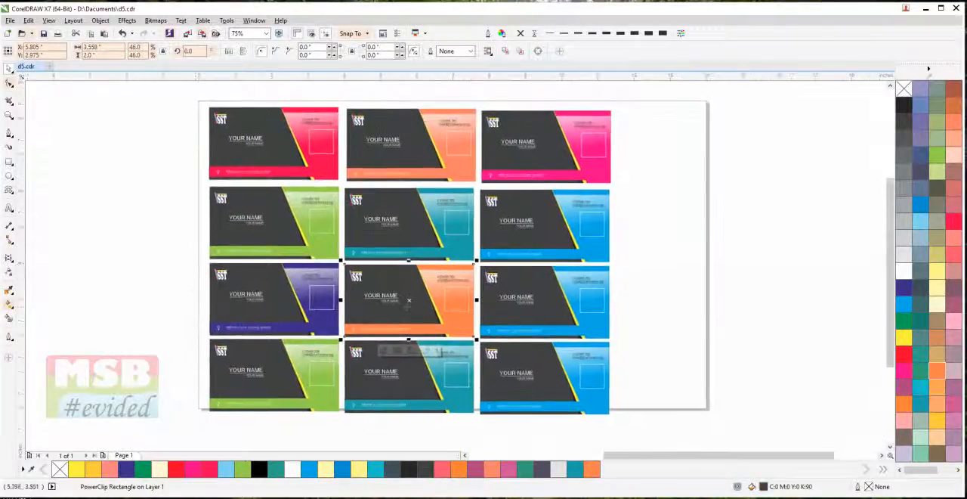
Fill the middle top-row card's bar and slanted panel with orchid pink (C20 M80 Y0 K0) and finish the edit
{"action": "scroll", "coordinate": [407, 303], "scroll_direction": "up", "scroll_amount": 2}
{"action": "scroll", "coordinate": [406, 303], "scroll_direction": "down", "scroll_amount": 2}
{"action": "scroll", "coordinate": [408, 303], "scroll_direction": "up", "scroll_amount": 2}
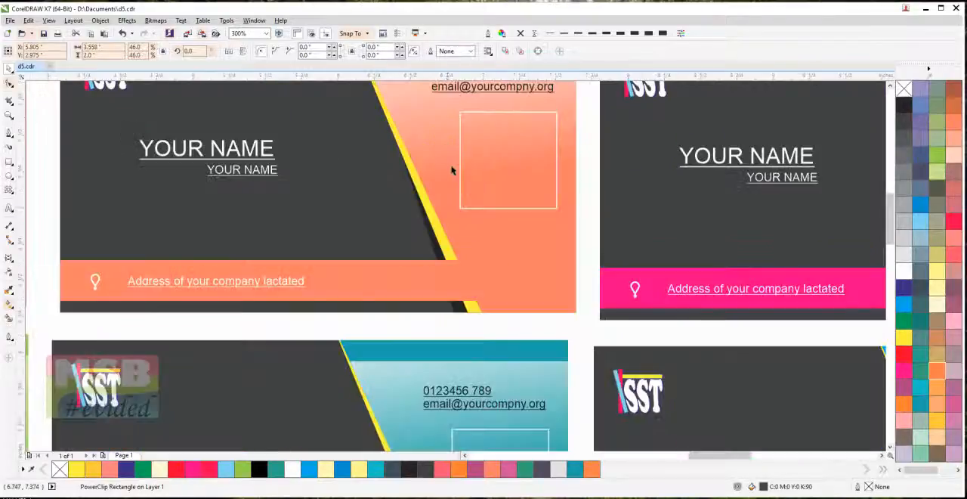
{"action": "left_click", "coordinate": [544, 309], "text": "ctrl"}
{"action": "left_click", "coordinate": [452, 295]}
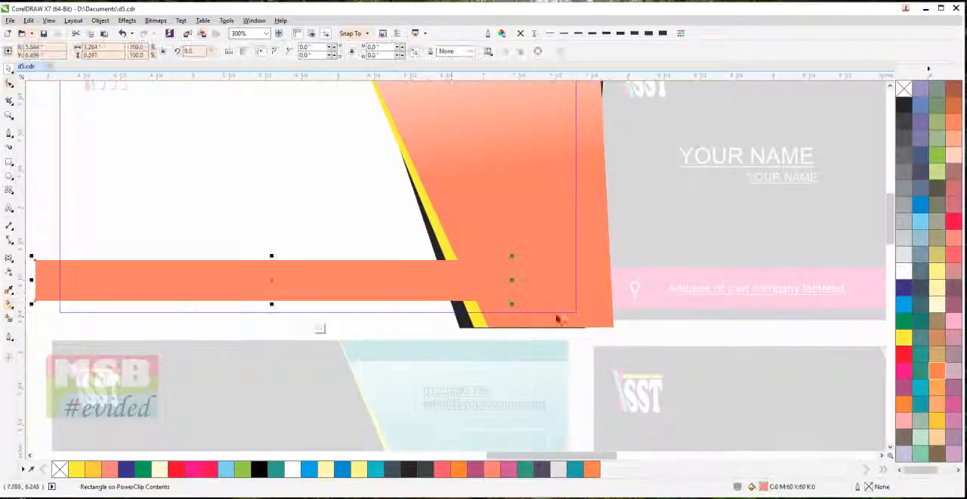
{"action": "left_click", "coordinate": [605, 321], "text": "shift"}
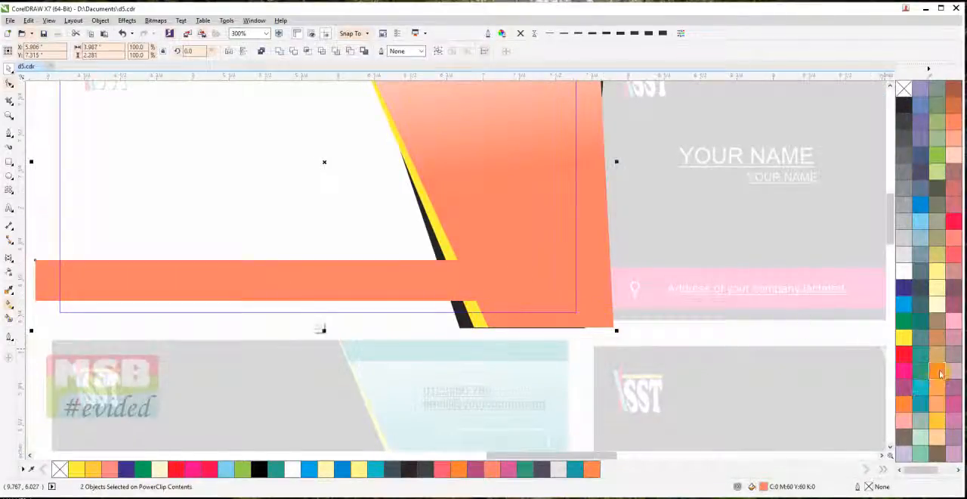
{"action": "left_click_drag", "start_coordinate": [939, 373], "coordinate": [929, 380]}
{"action": "left_click", "coordinate": [951, 405]}
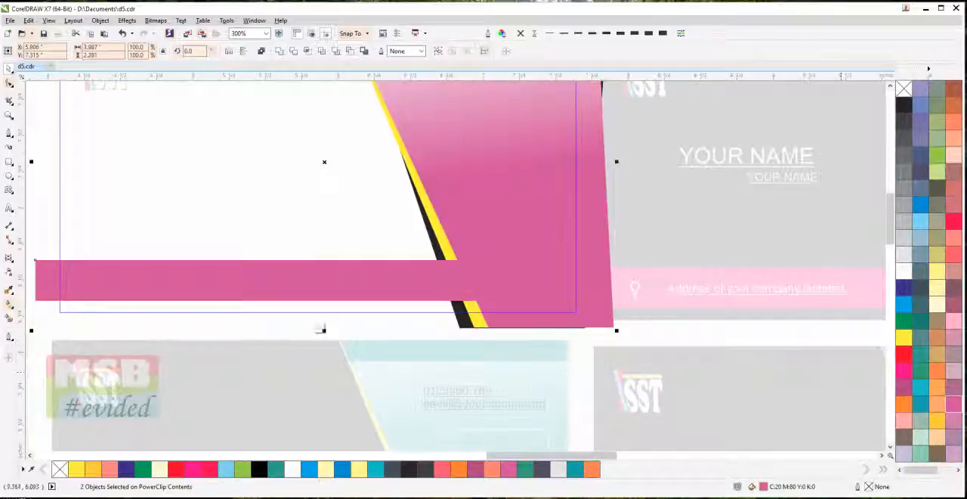
{"action": "left_click", "coordinate": [580, 349], "text": "ctrl"}
{"action": "left_click", "coordinate": [581, 348]}
Fill the third-row blue card's slanted panel and bar with orange (C0 M60 Y100 K0) and finish the edit
{"action": "scroll", "coordinate": [581, 349], "scroll_direction": "down", "scroll_amount": 2}
{"action": "left_click_drag", "start_coordinate": [581, 348], "coordinate": [548, 160]}
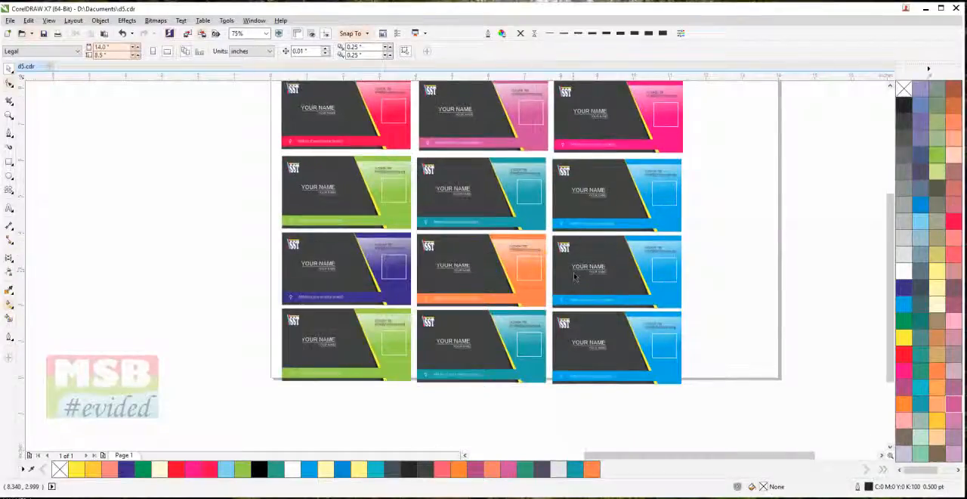
{"action": "left_click", "coordinate": [676, 238]}
{"action": "left_click", "coordinate": [675, 240], "text": "ctrl"}
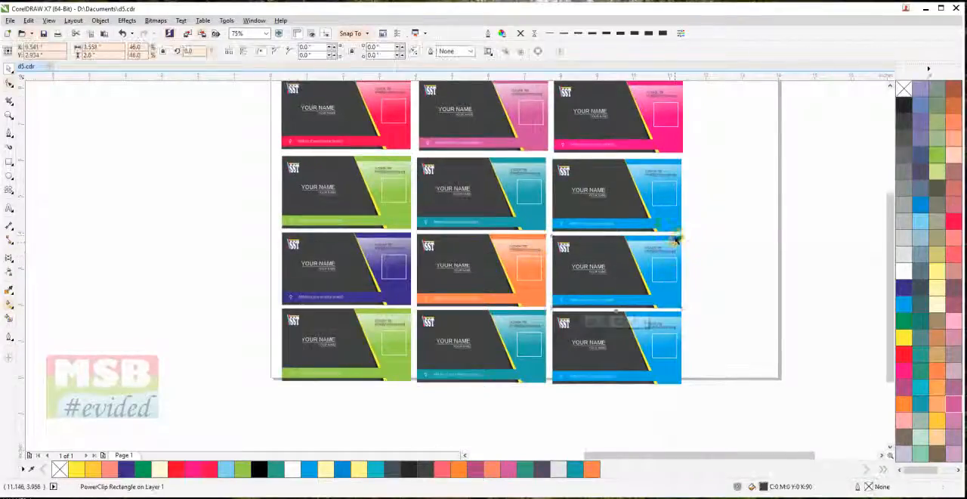
{"action": "left_click", "coordinate": [676, 236]}
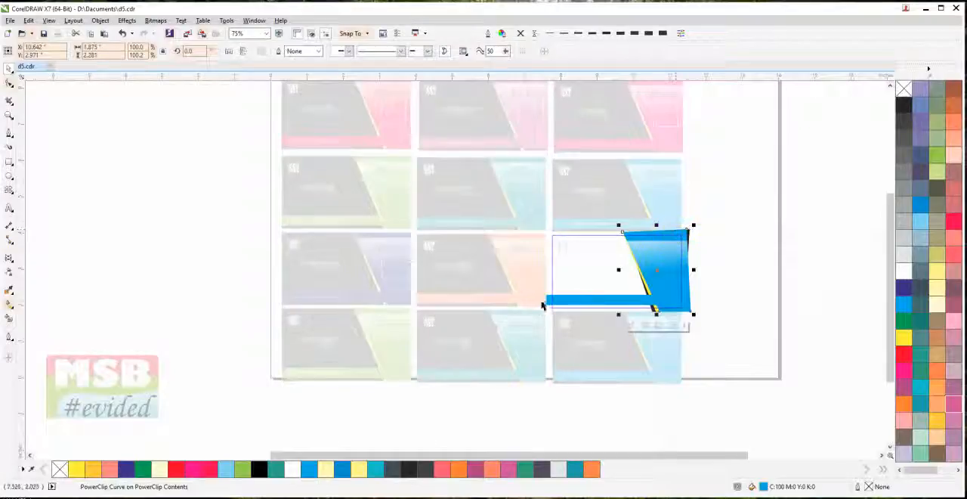
{"action": "left_click", "coordinate": [544, 303], "text": "shift"}
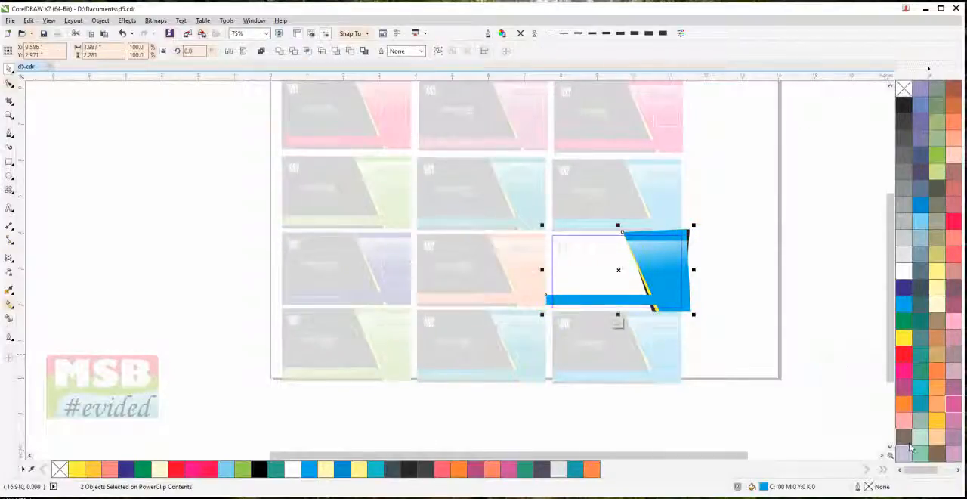
{"action": "left_click", "coordinate": [905, 408]}
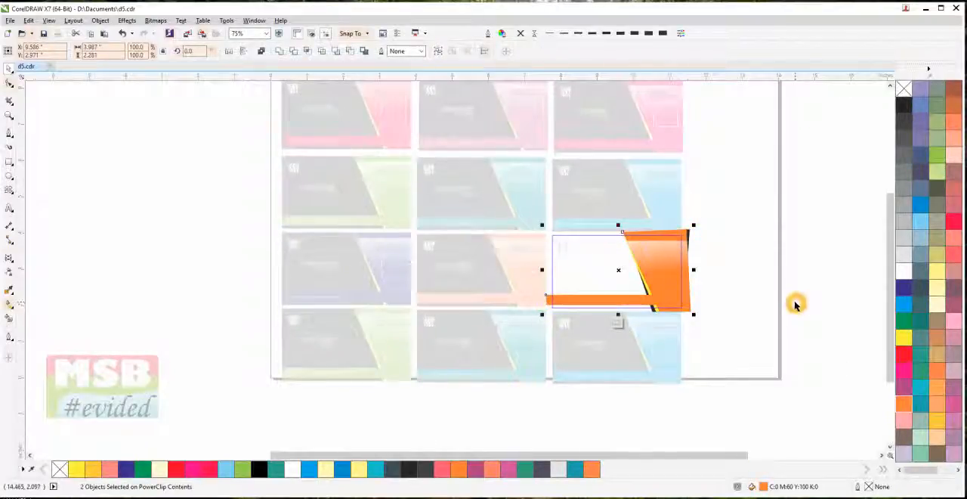
{"action": "left_click", "coordinate": [795, 304]}
{"action": "left_click", "coordinate": [791, 300], "text": "ctrl"}
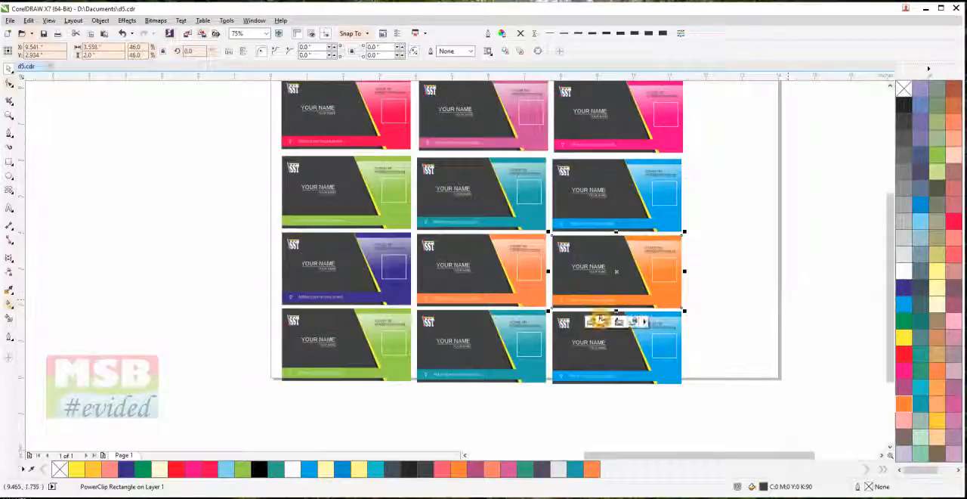
Reopen the third card of the third row, fill its panel and bar with dark green, and finish the edit
{"action": "left_click", "coordinate": [676, 291], "text": "ctrl"}
{"action": "left_click", "coordinate": [677, 295]}
{"action": "left_click", "coordinate": [549, 304], "text": "shift"}
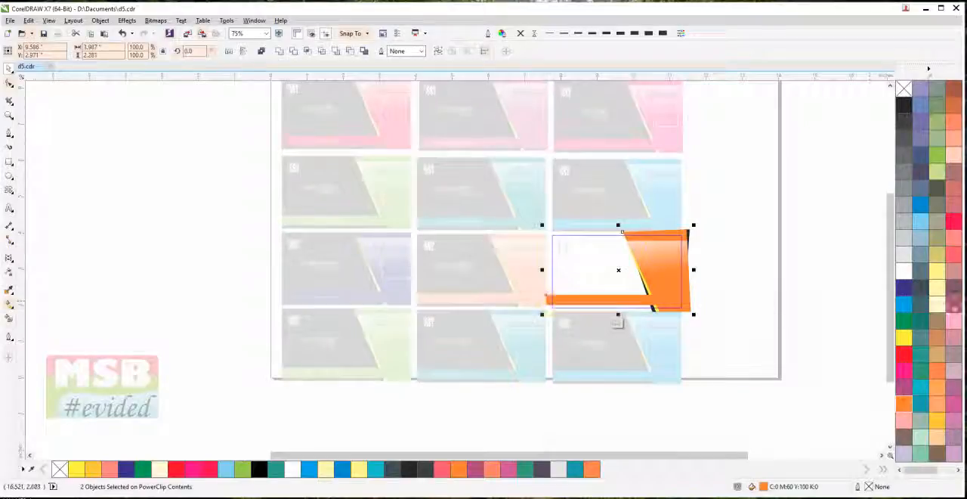
{"action": "left_click", "coordinate": [904, 320]}
{"action": "left_click", "coordinate": [784, 303], "text": "ctrl"}
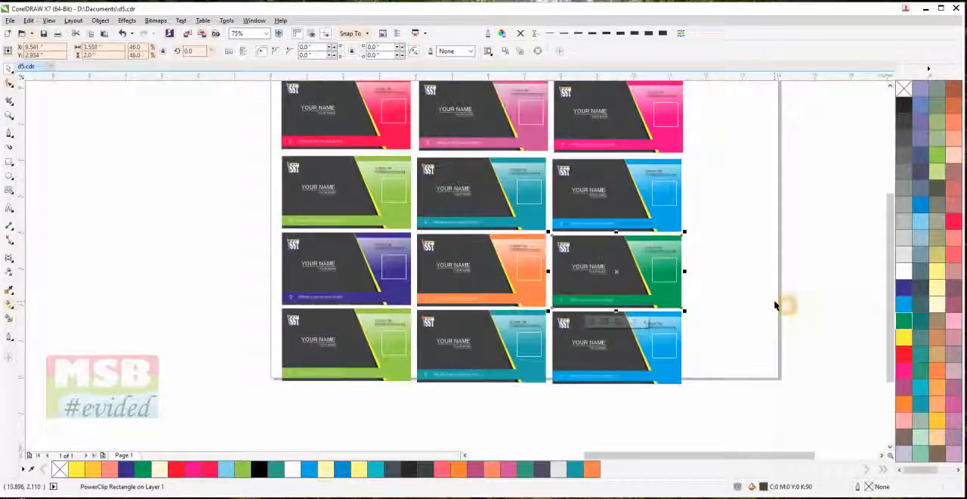
Fill the fourth-row green card's bar and slanted panel with light pink and finish the edit
{"action": "scroll", "coordinate": [393, 363], "scroll_direction": "up", "scroll_amount": 2}
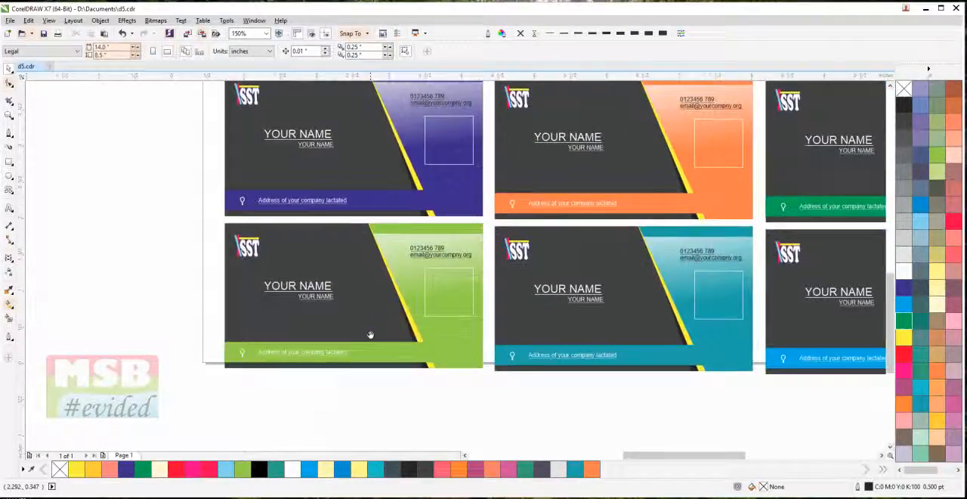
{"action": "left_click", "coordinate": [448, 362]}
{"action": "left_click", "coordinate": [449, 361], "text": "ctrl"}
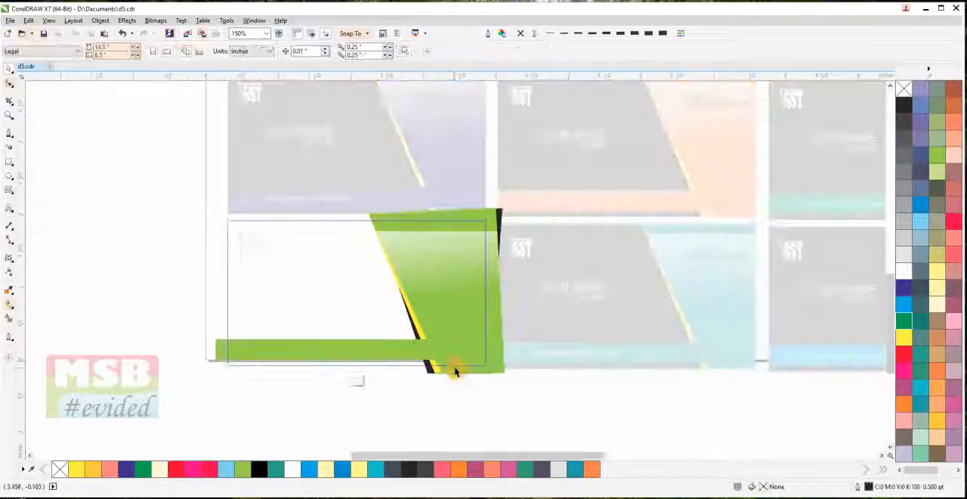
{"action": "left_click", "coordinate": [455, 370]}
{"action": "left_click", "coordinate": [225, 348]}
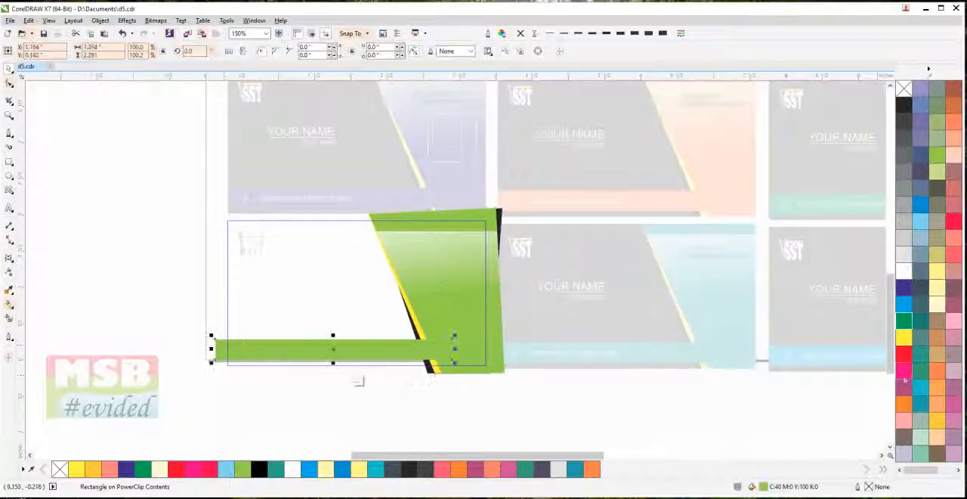
{"action": "left_click", "coordinate": [953, 323]}
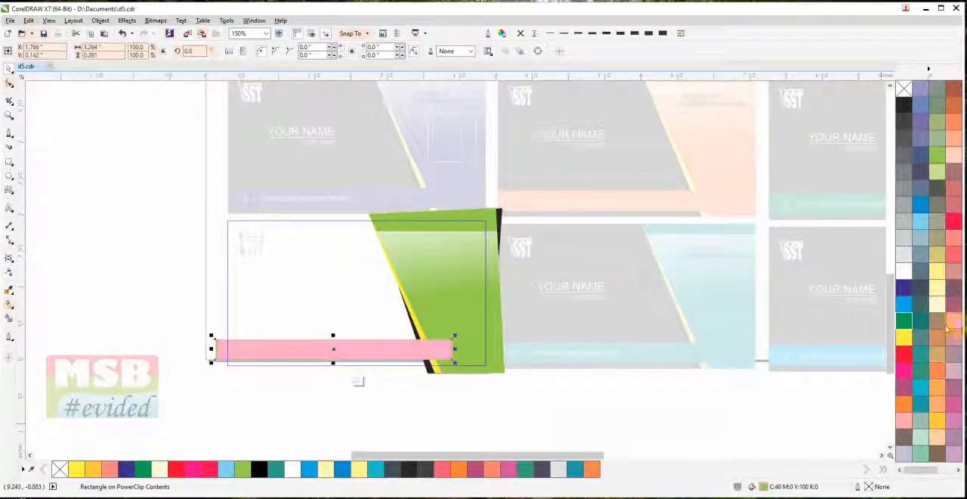
{"action": "left_click", "coordinate": [498, 370], "text": "shift"}
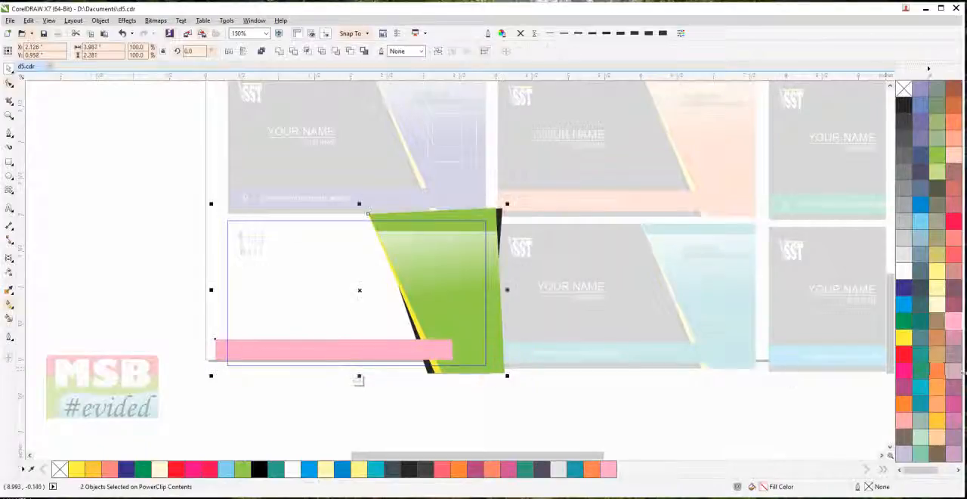
{"action": "left_click", "coordinate": [954, 322]}
{"action": "left_click", "coordinate": [521, 429]}
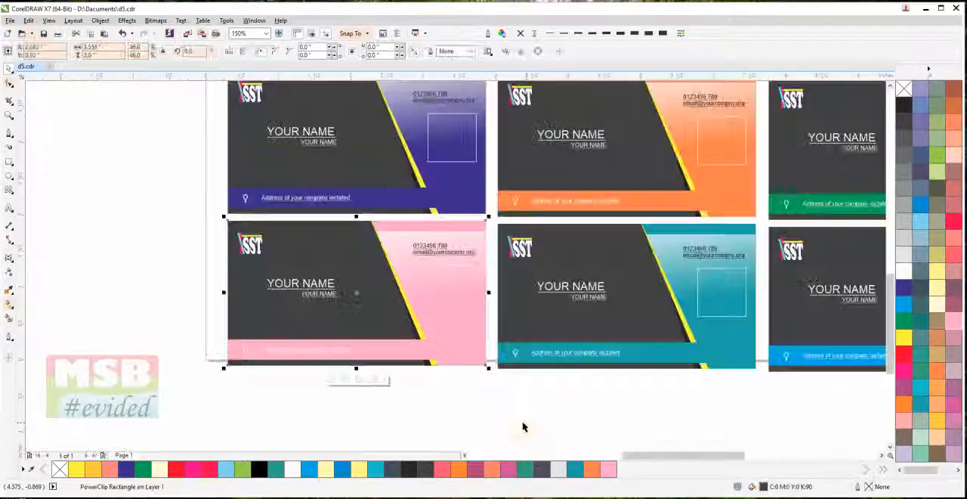
{"action": "left_click", "coordinate": [532, 421]}
Fill the fourth-row teal card's bar and slanted panel with black (C0 M0 Y0 K100) and finish the edit
{"action": "double_click", "coordinate": [714, 364]}
{"action": "left_click", "coordinate": [668, 361]}
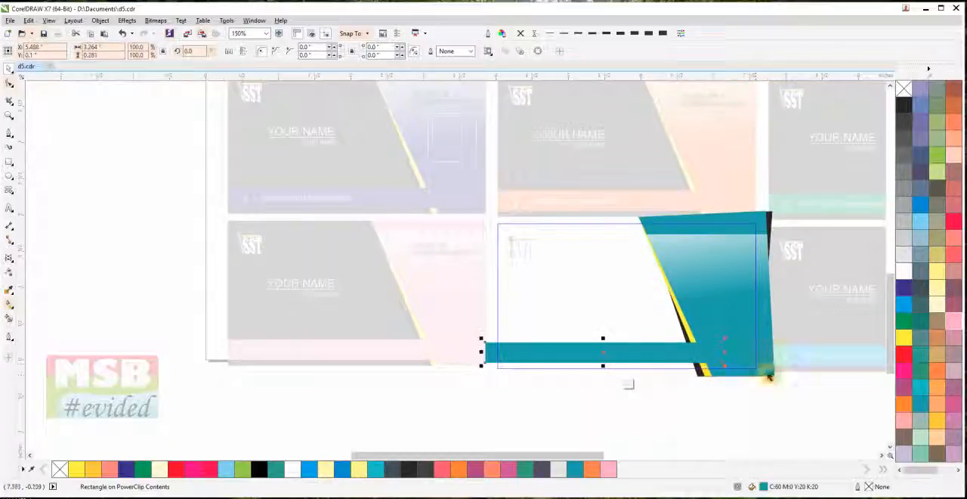
{"action": "left_click", "coordinate": [760, 370], "text": "shift"}
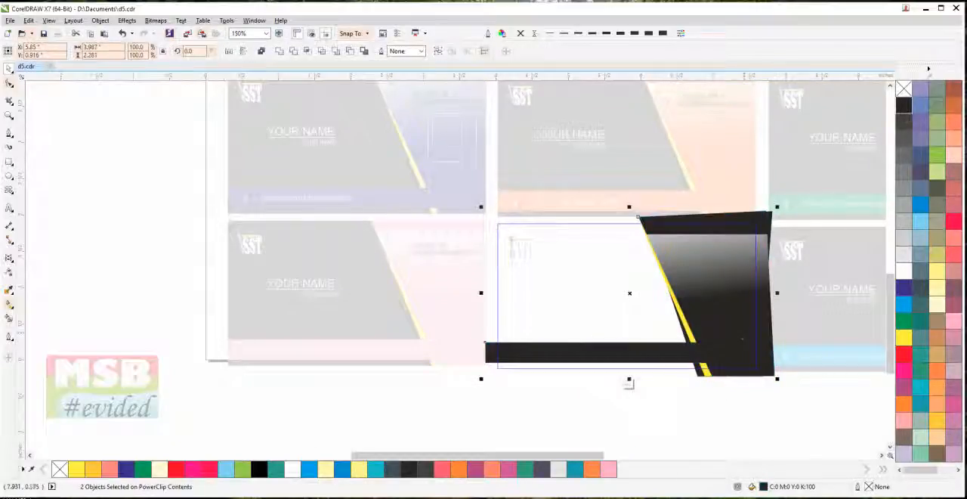
{"action": "left_click", "coordinate": [628, 383]}
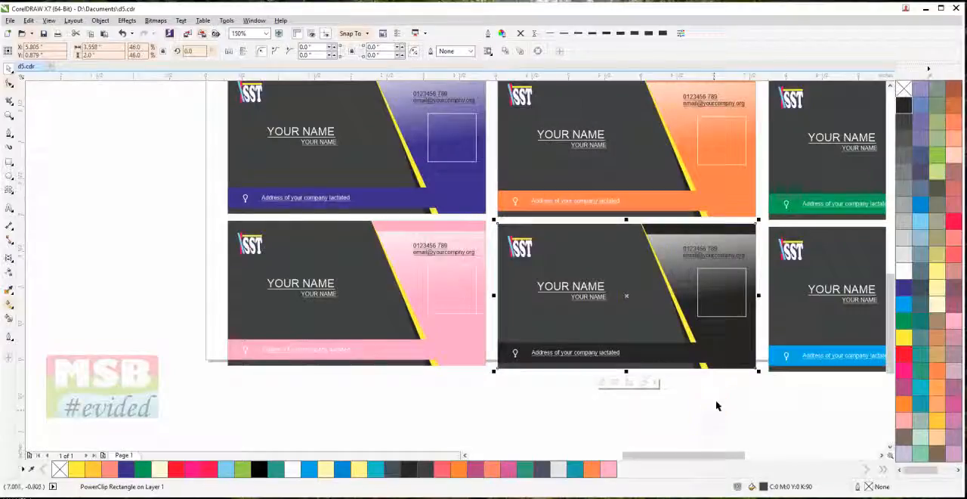
{"action": "left_click", "coordinate": [722, 403]}
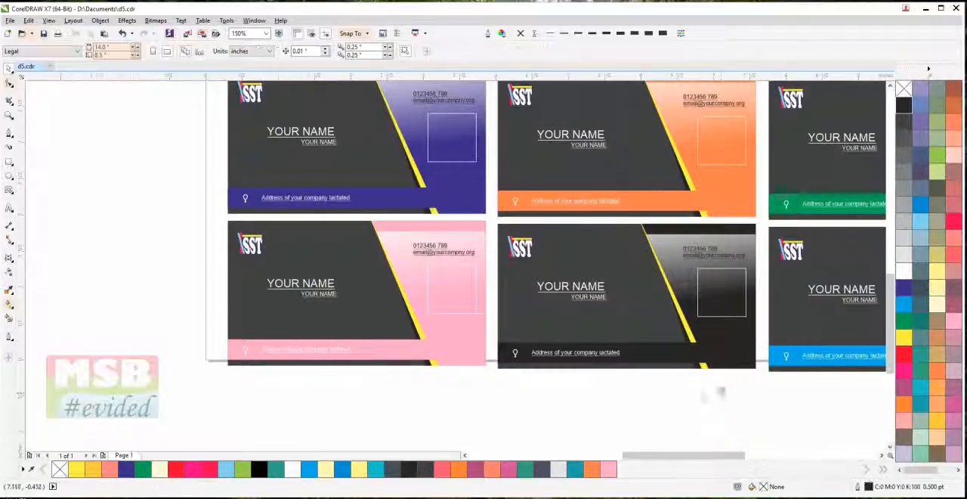
Open the fourth-row blue card's clipped contents and fill its slanted panel and bar with red (C0 M100 Y100 K0)
{"action": "scroll", "coordinate": [722, 392], "scroll_direction": "right", "scroll_amount": 4}
{"action": "left_click", "coordinate": [741, 375]}
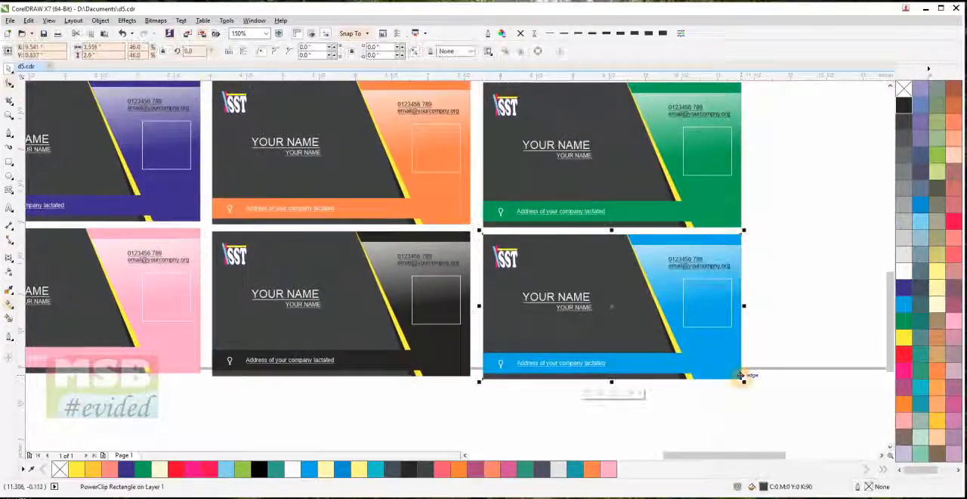
{"action": "left_click", "coordinate": [614, 394]}
{"action": "left_click", "coordinate": [500, 375], "text": "shift"}
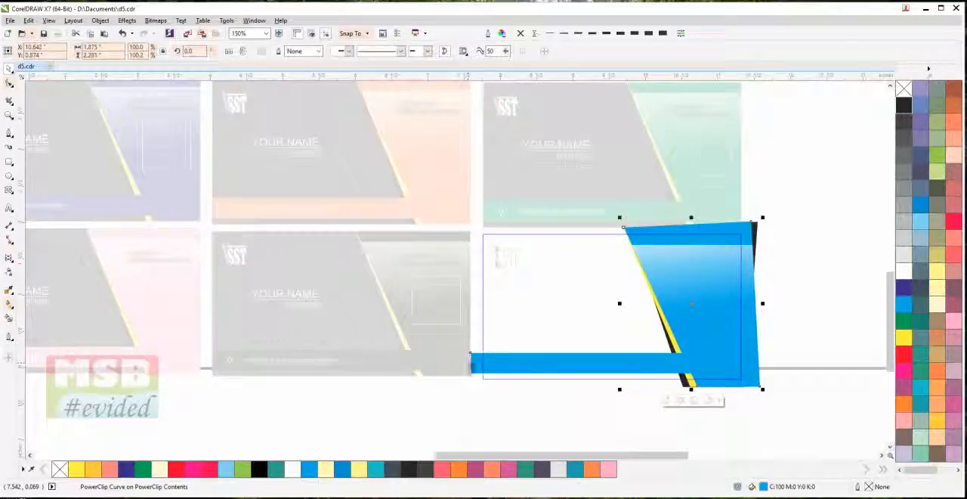
{"action": "left_click", "coordinate": [907, 356]}
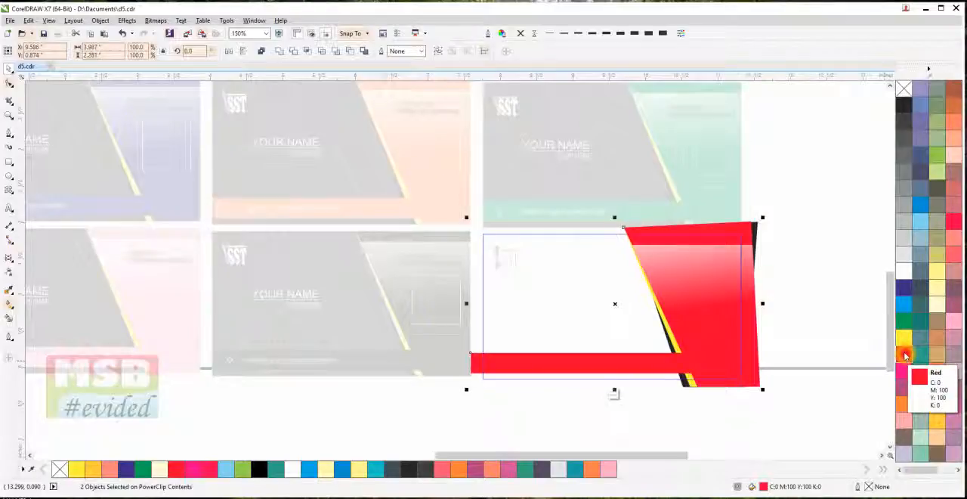
Replace the red fill with the colored-circles vector pattern, enlarge the pattern on the panel and bar, and finish the edit
{"action": "left_click", "coordinate": [10, 304]}
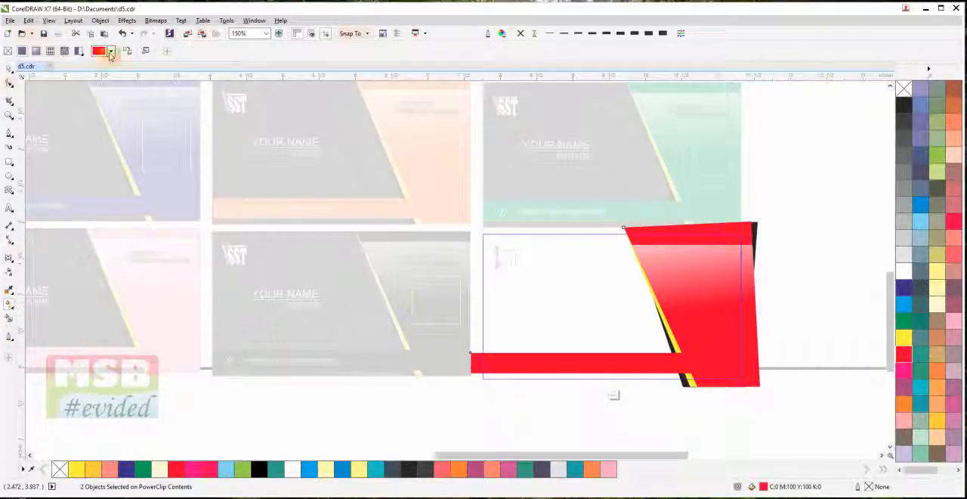
{"action": "left_click", "coordinate": [105, 51]}
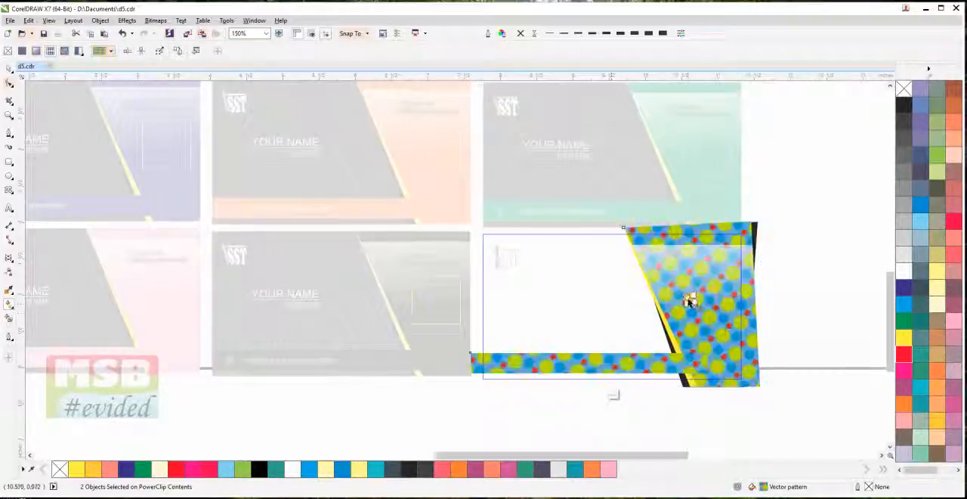
{"action": "scroll", "coordinate": [680, 299], "scroll_direction": "up", "scroll_amount": 4}
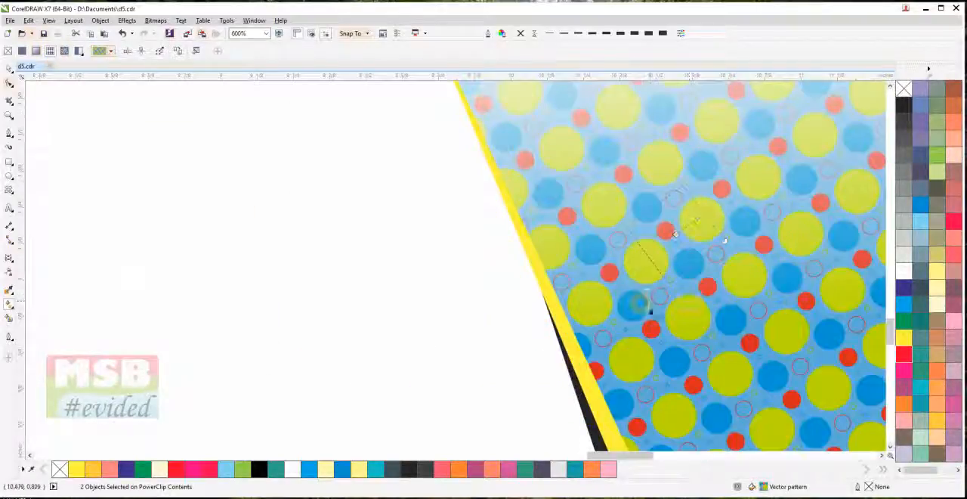
{"action": "left_click_drag", "start_coordinate": [650, 307], "coordinate": [645, 299]}
{"action": "scroll", "coordinate": [645, 300], "scroll_direction": "down", "scroll_amount": 3}
{"action": "left_click_drag", "start_coordinate": [563, 283], "coordinate": [660, 347]}
{"action": "scroll", "coordinate": [660, 347], "scroll_direction": "up", "scroll_amount": 2}
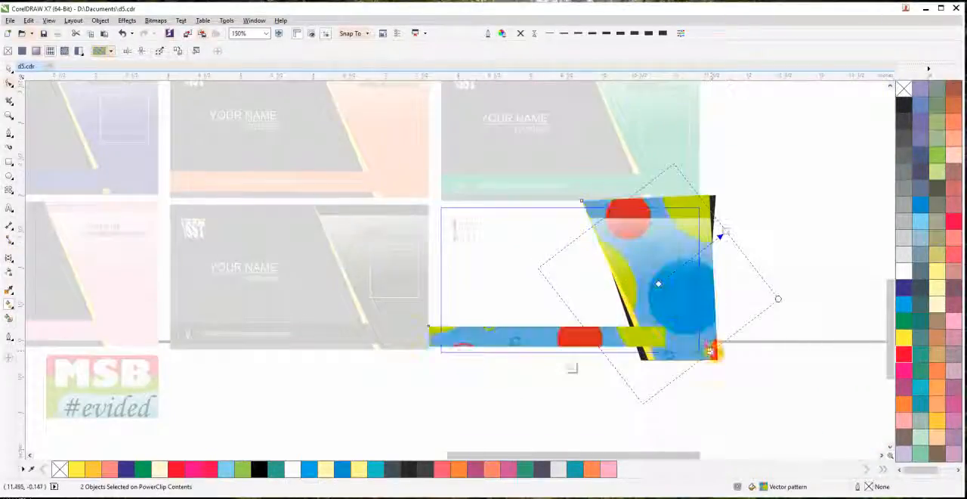
{"action": "left_click", "coordinate": [10, 69]}
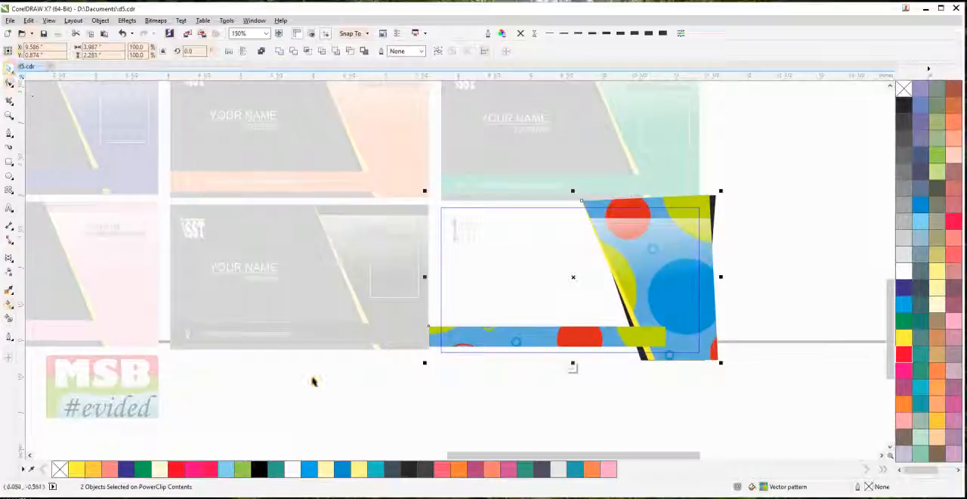
{"action": "left_click", "coordinate": [324, 384]}
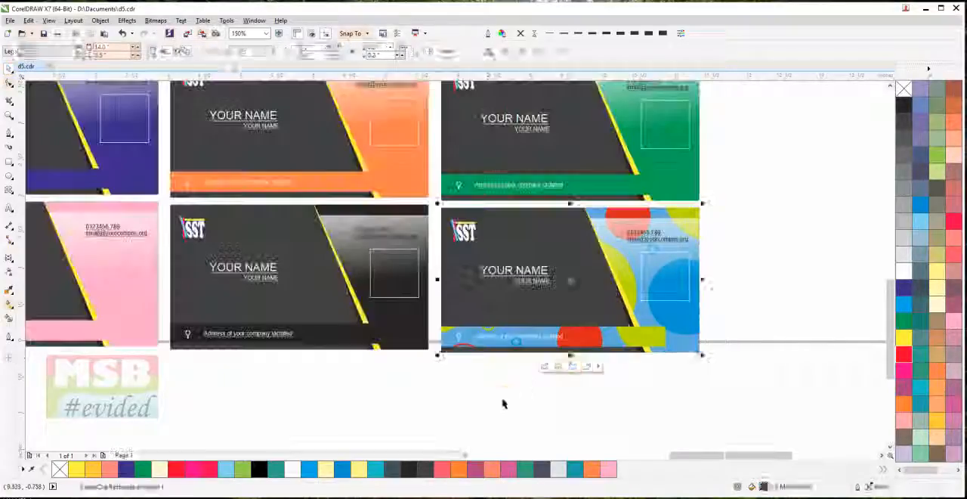
Delete the leftover pink business card lying outside the page
{"action": "scroll", "coordinate": [457, 391], "scroll_direction": "down", "scroll_amount": 2}
{"action": "left_click_drag", "start_coordinate": [458, 391], "coordinate": [492, 429]}
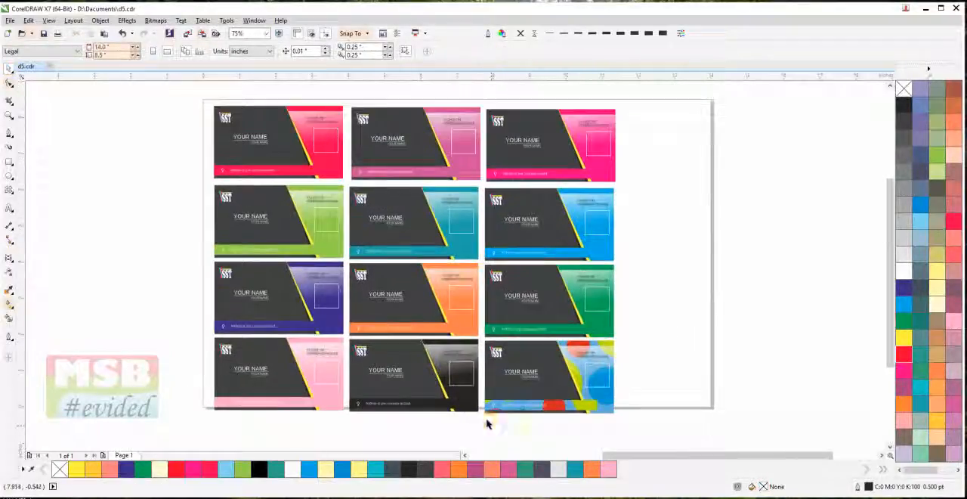
{"action": "scroll", "coordinate": [585, 421], "scroll_direction": "down", "scroll_amount": 1}
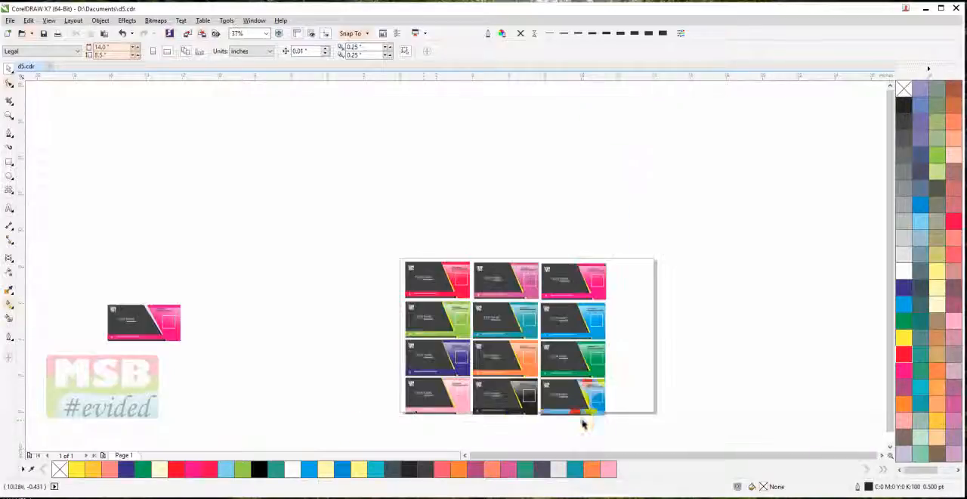
{"action": "left_click_drag", "start_coordinate": [246, 376], "coordinate": [29, 270]}
{"action": "key", "text": "Delete"}
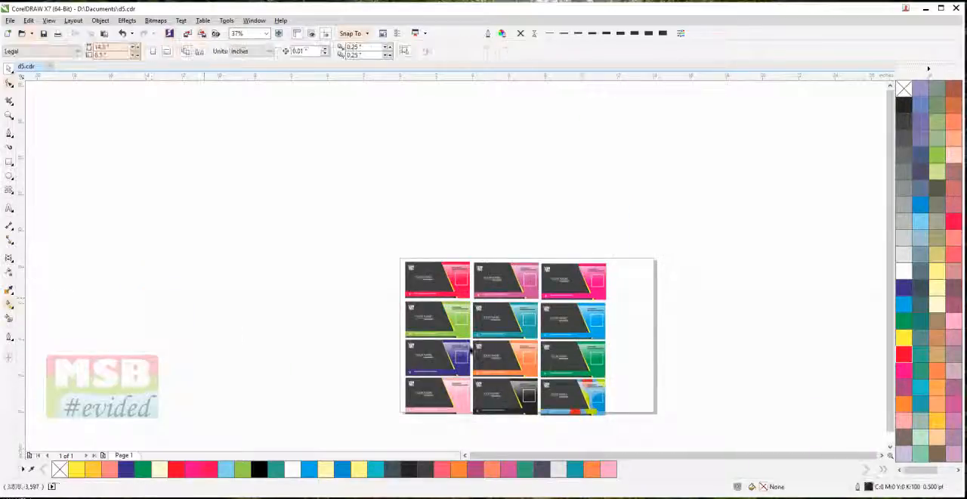
{"action": "scroll", "coordinate": [529, 369], "scroll_direction": "down", "scroll_amount": 1}
{"action": "scroll", "coordinate": [524, 330], "scroll_direction": "up", "scroll_amount": 2}
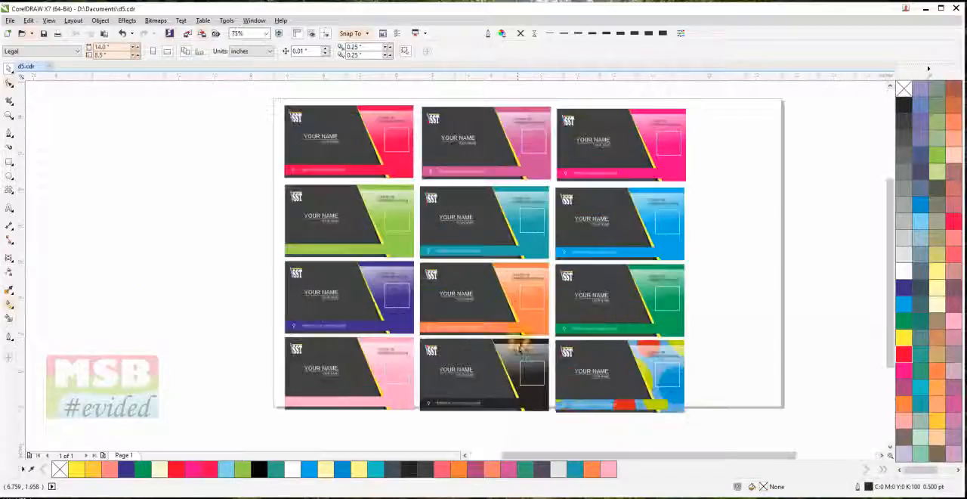